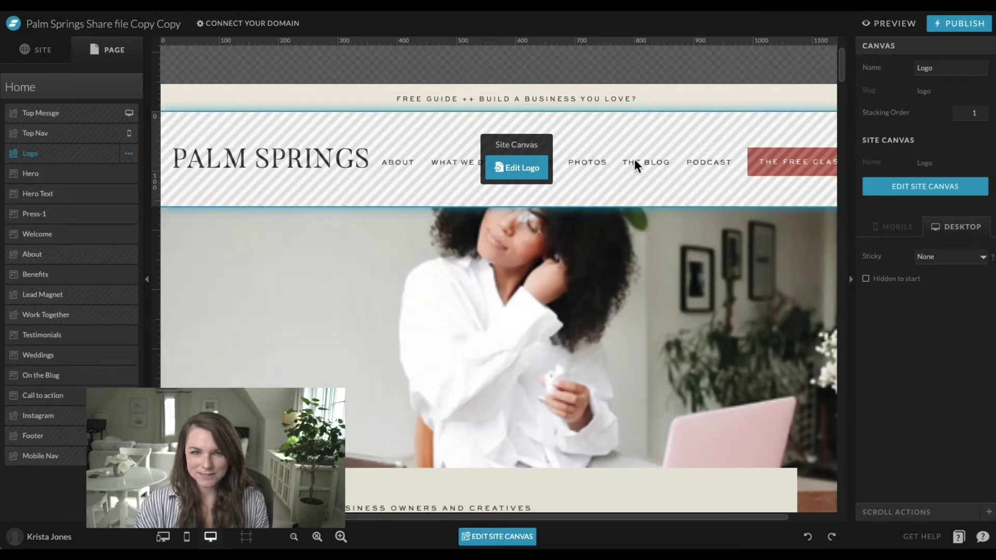
Add a new canvas to the Home page and place it between the Top Messge and Top Nav canvases
left_click(120, 92)
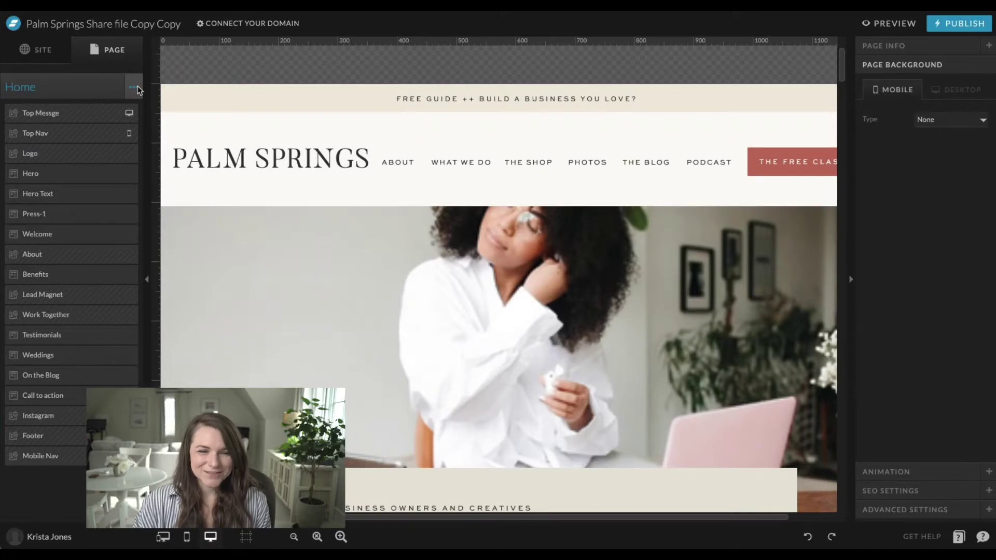
left_click(134, 87)
left_click(138, 123)
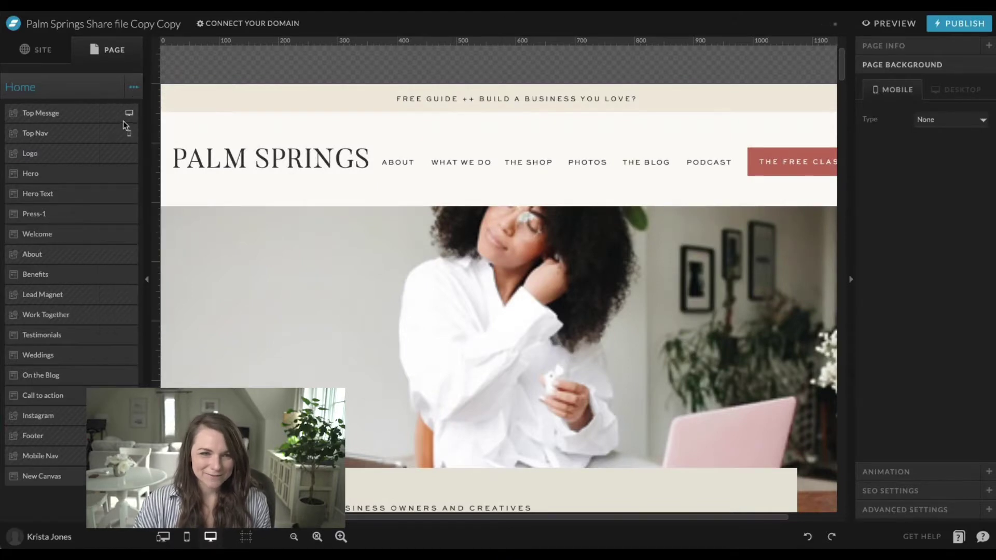
left_click_drag(52, 471, 94, 124)
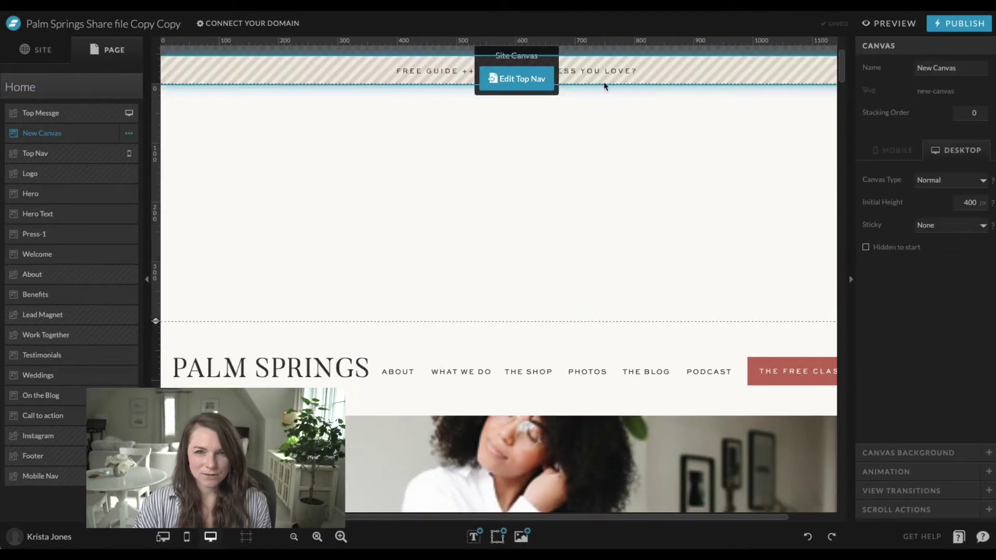
Hide the existing Logo canvas on both desktop and mobile
left_click(518, 384)
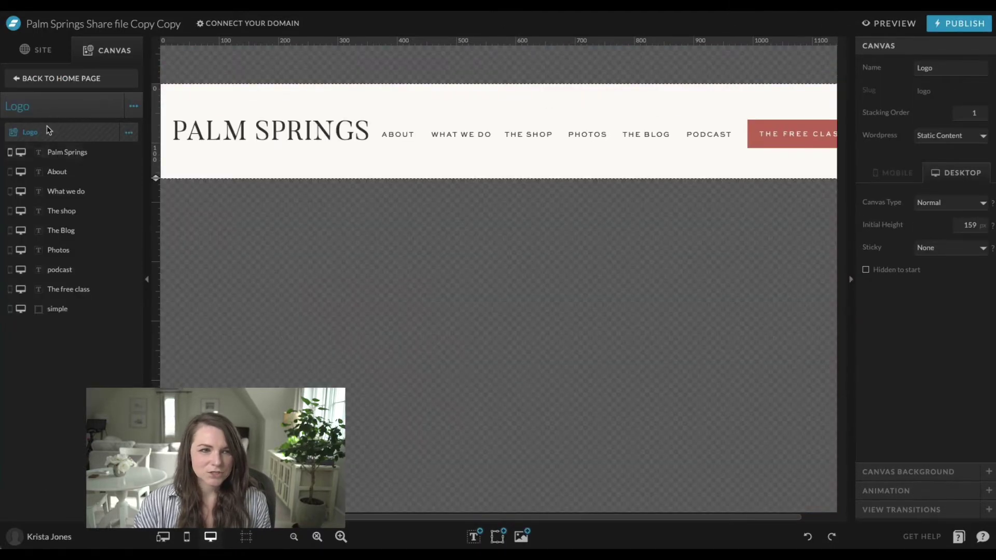
left_click(39, 80)
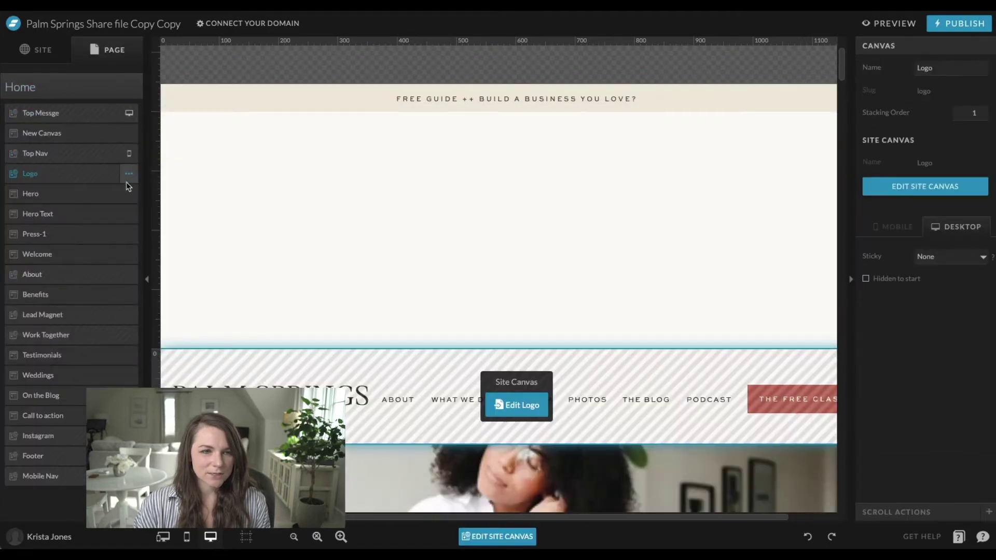
left_click(129, 173)
left_click(122, 251)
left_click(129, 173)
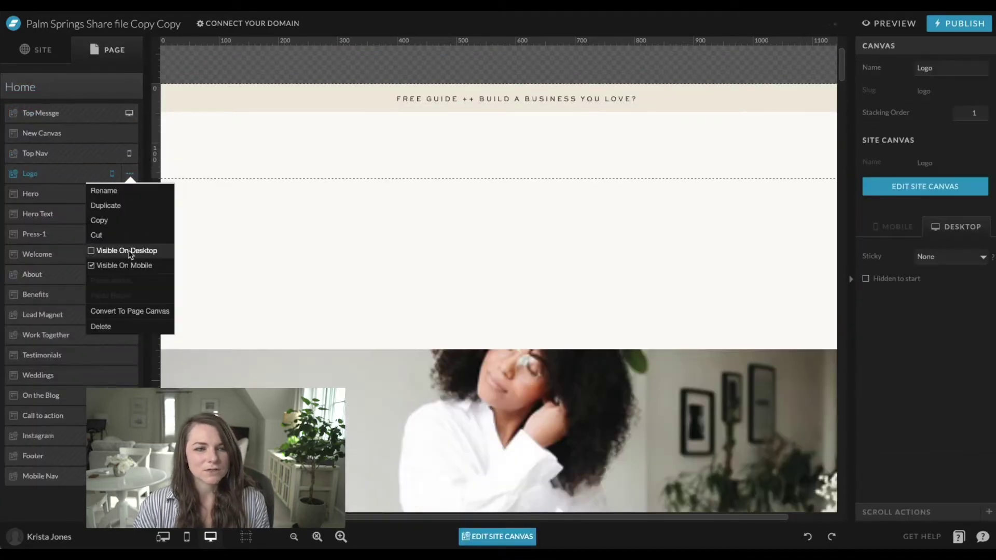
left_click(128, 251)
Reduce the new canvas's height to about 160 px and add a title in it reading "Your Logo here"
left_click(399, 154)
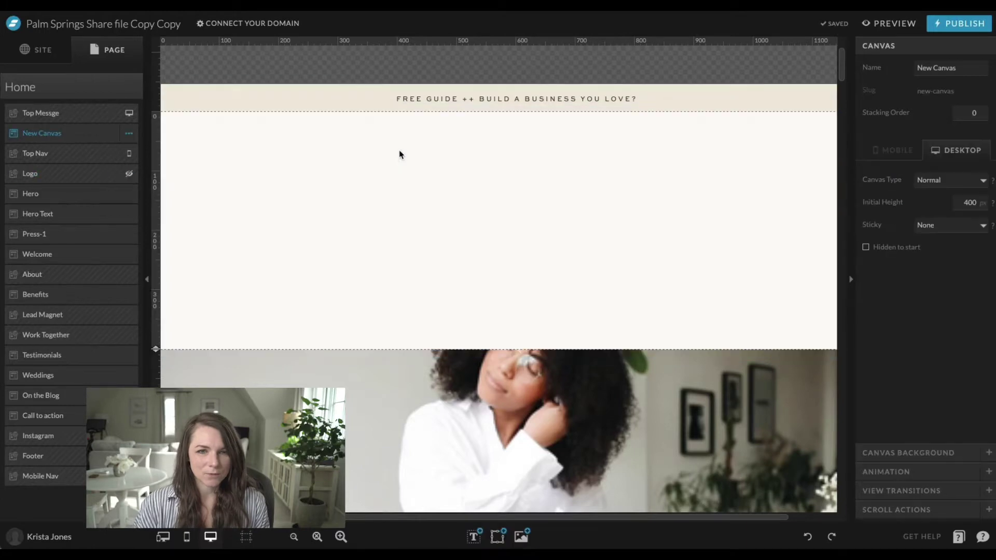
left_click_drag(156, 351, 156, 207)
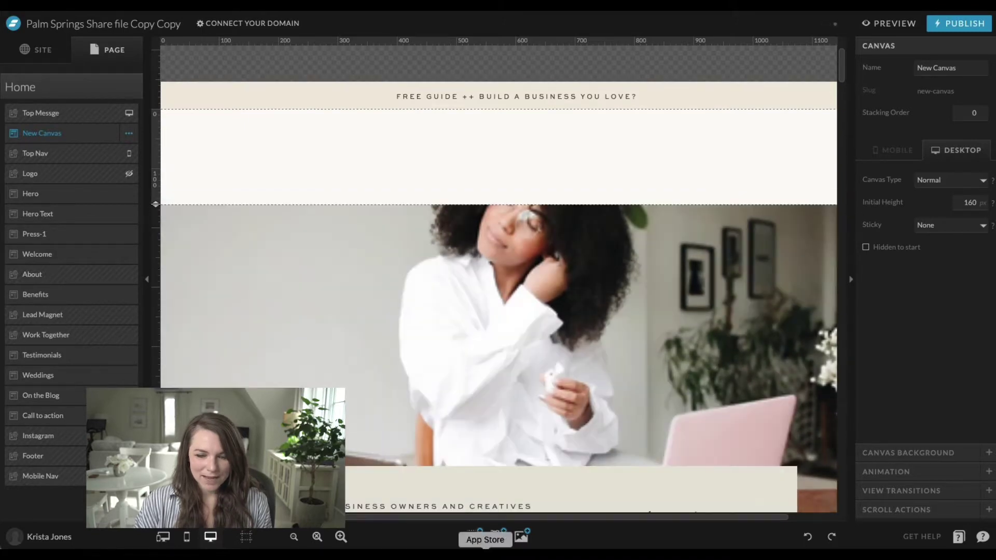
mouse_move(473, 535)
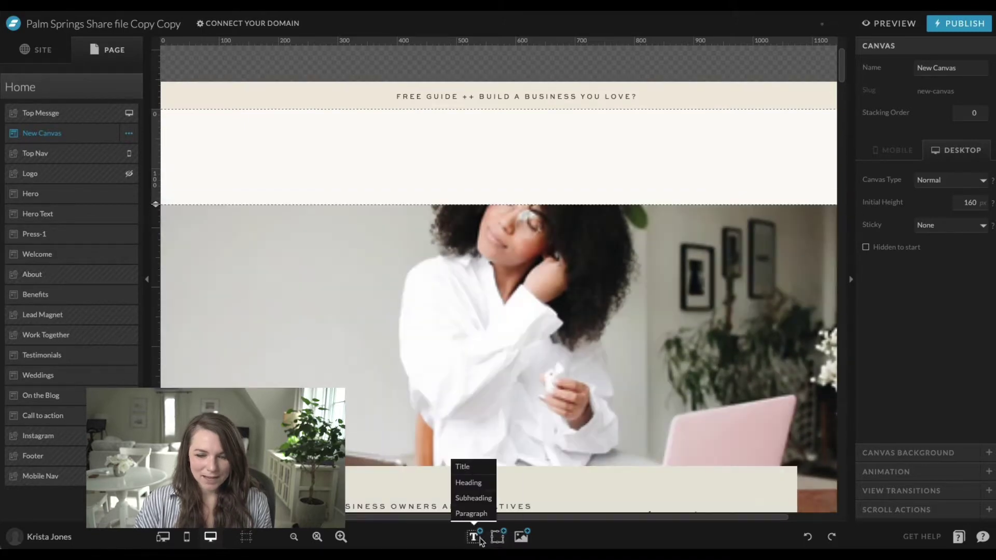
left_click(473, 468)
double_click(519, 165)
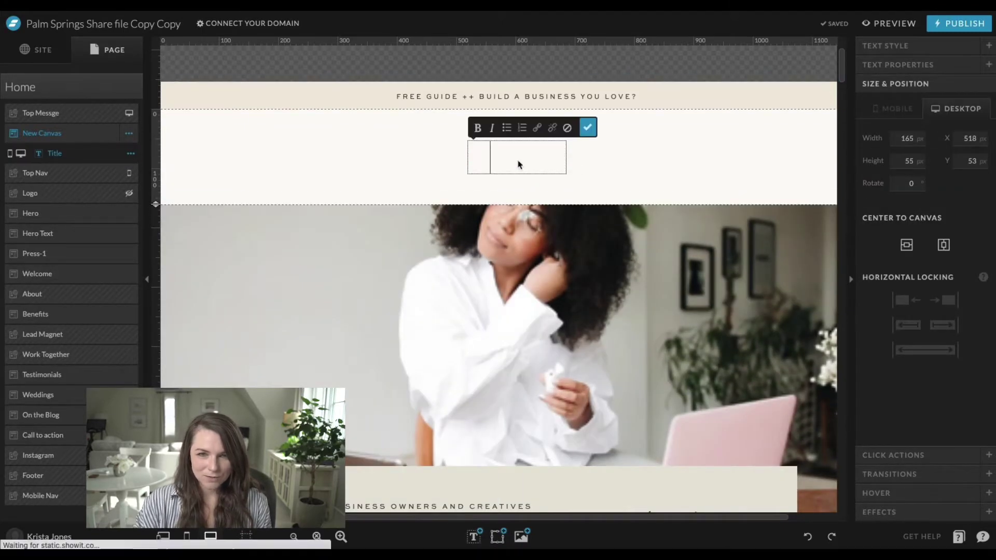
type("Your Logo here")
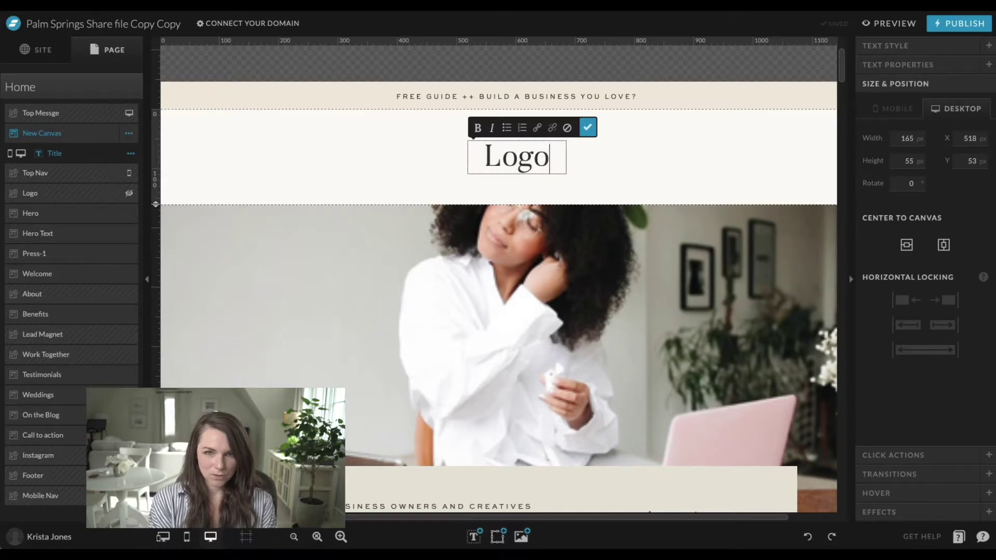
left_click(587, 127)
Enlarge the title's text box to about 460 by 76 px and shorten its text to "Your Logo"
left_click_drag(565, 158, 700, 167)
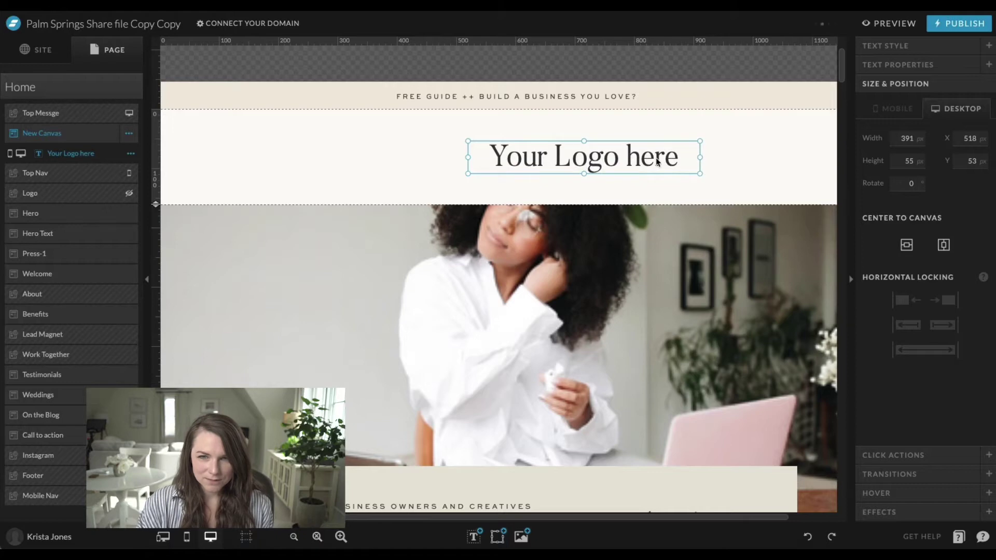
key("ctrl+z")
left_click_drag(570, 162, 741, 166)
key("ctrl+a")
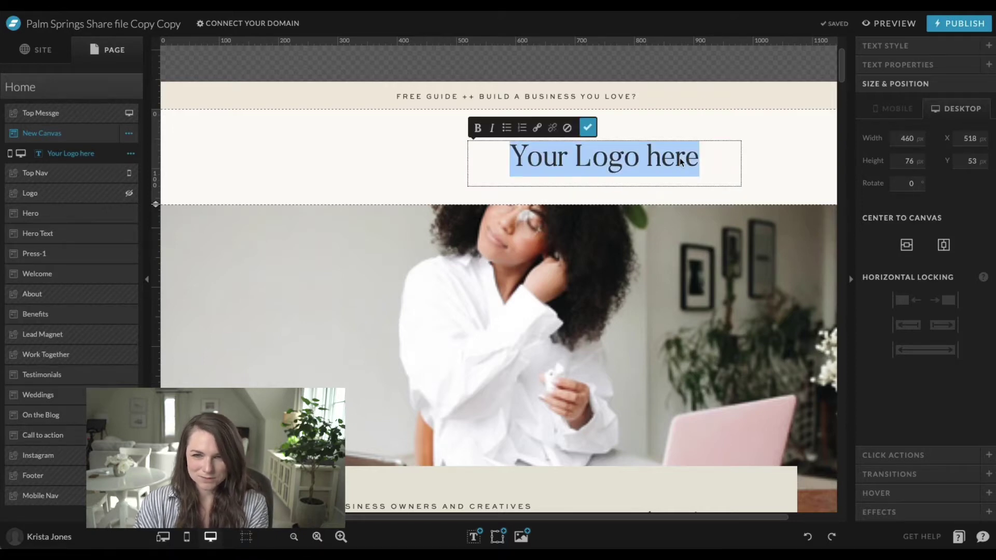
key("Right")
key("BackSpace")
key("BackSpace")
key("BackSpace")
key("BackSpace")
key("BackSpace")
key("Escape")
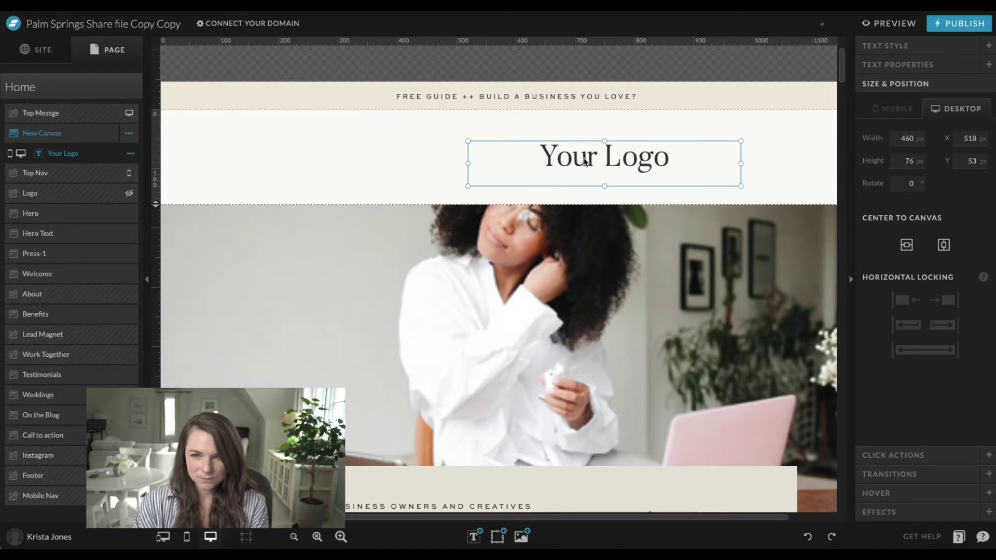
Left-align the "Your Logo" title and move it to the canvas's left edge at about X 17, Y 29
left_click(887, 47)
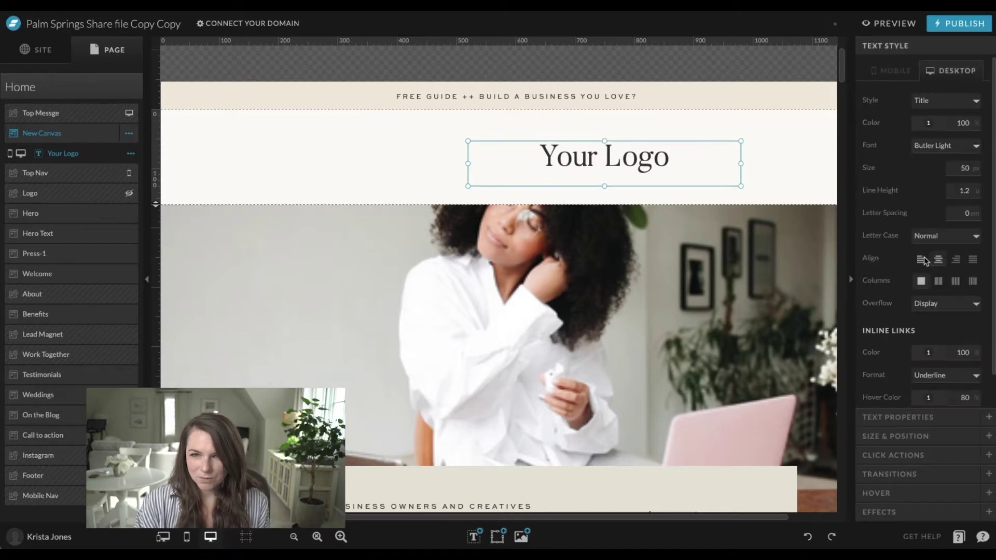
left_click(923, 259)
left_click_drag(742, 190, 268, 152)
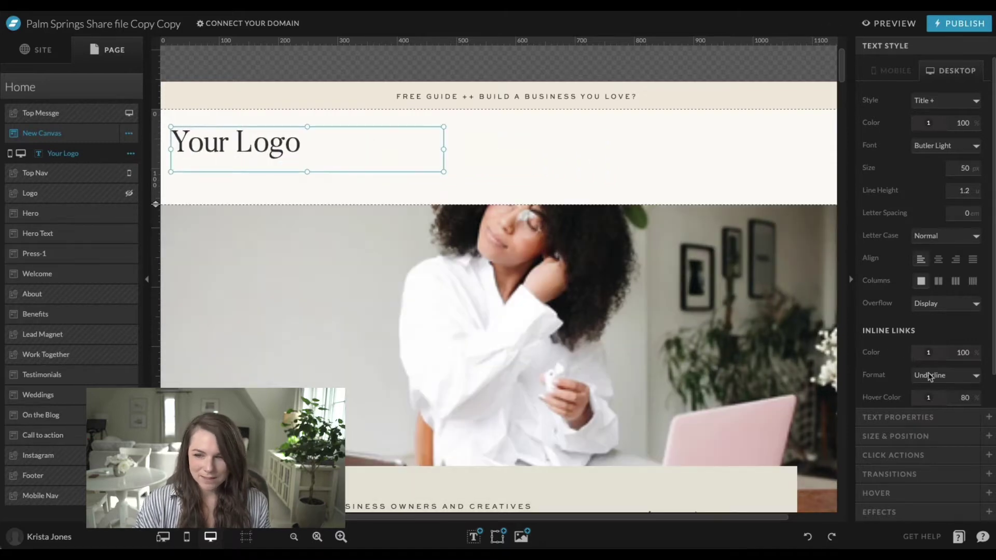
Lock the "Your Logo" title horizontally to the left and narrow its text box to fit the words
left_click(905, 442)
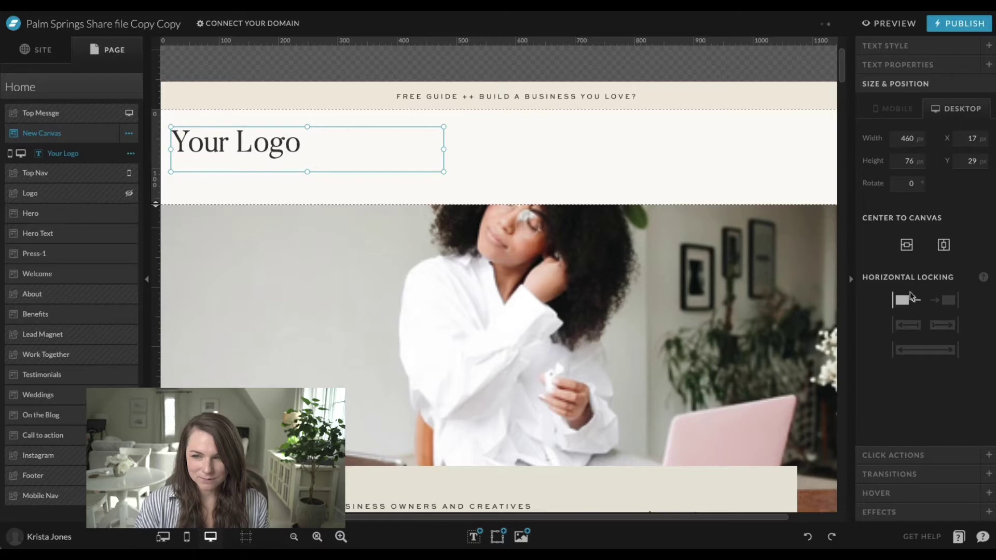
left_click(891, 24)
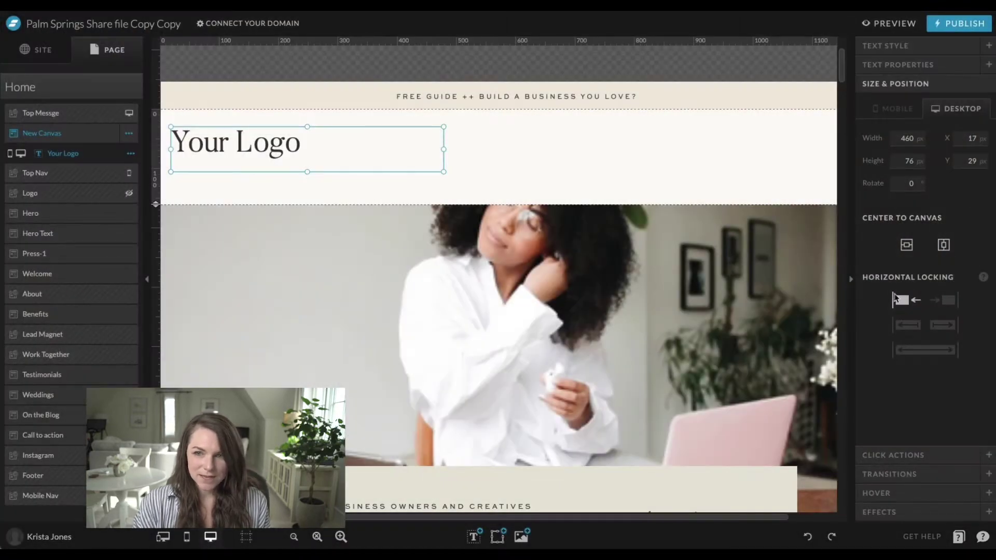
left_click(888, 23)
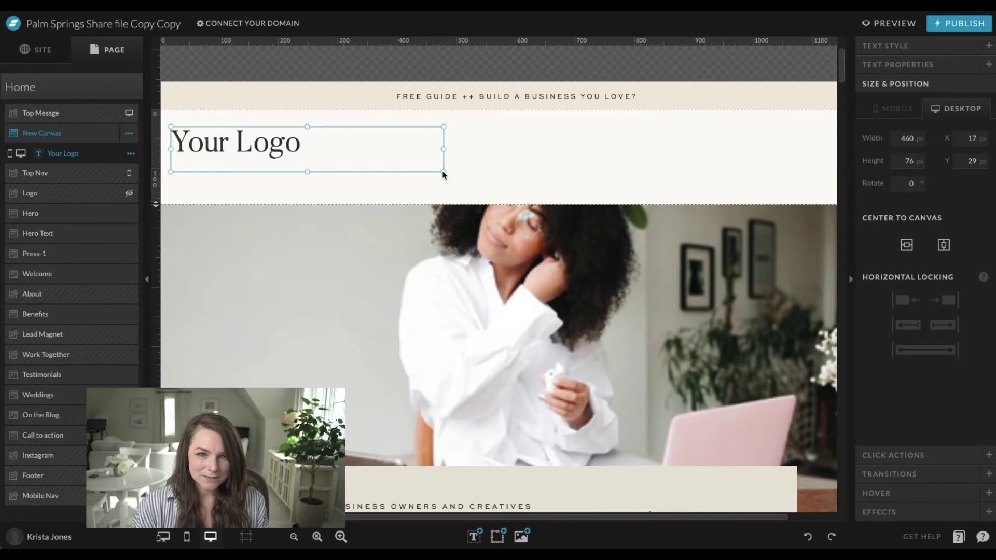
left_click_drag(443, 172, 304, 163)
left_click(904, 299)
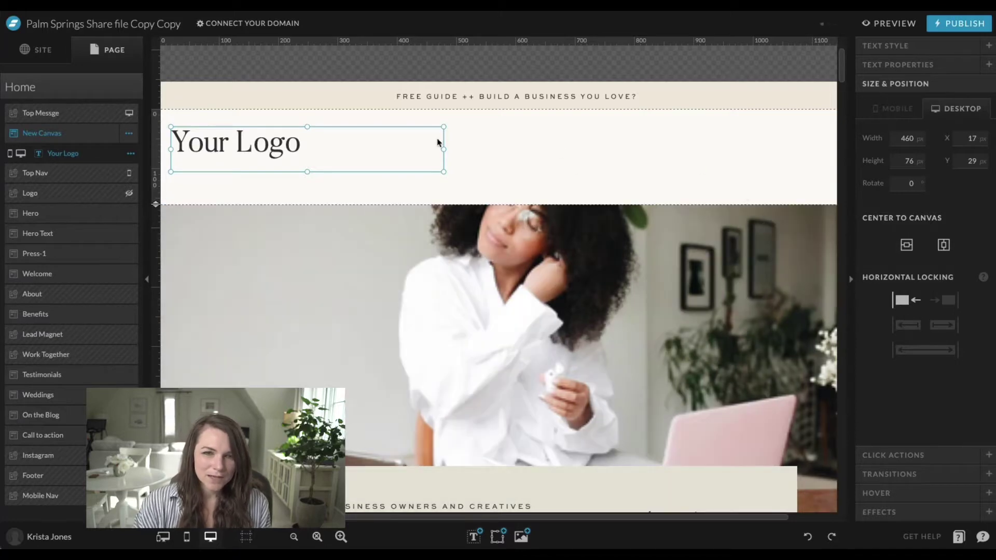
left_click_drag(444, 151, 306, 149)
left_click(327, 155)
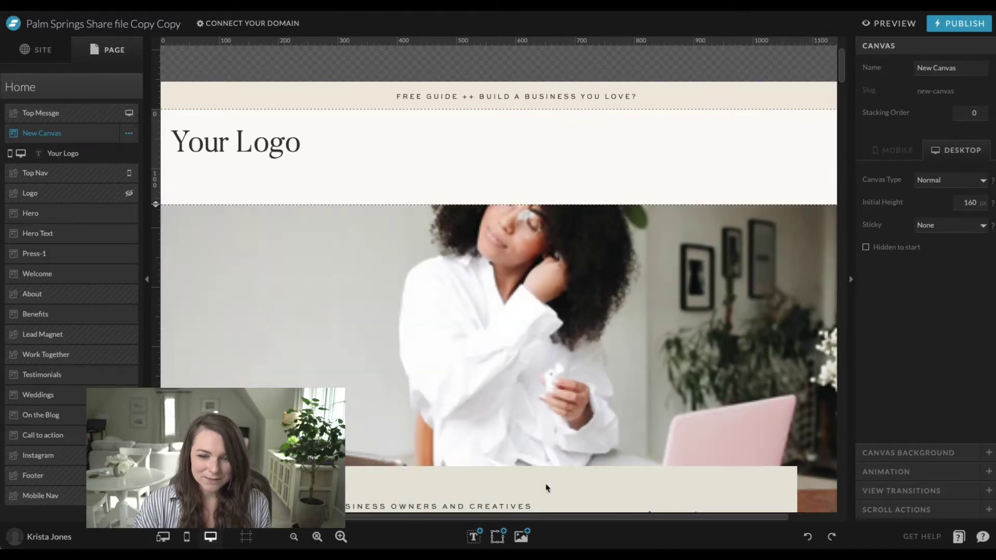
Add a subheading about 217 px wide to the new canvas and set its text tag to nav
mouse_move(473, 536)
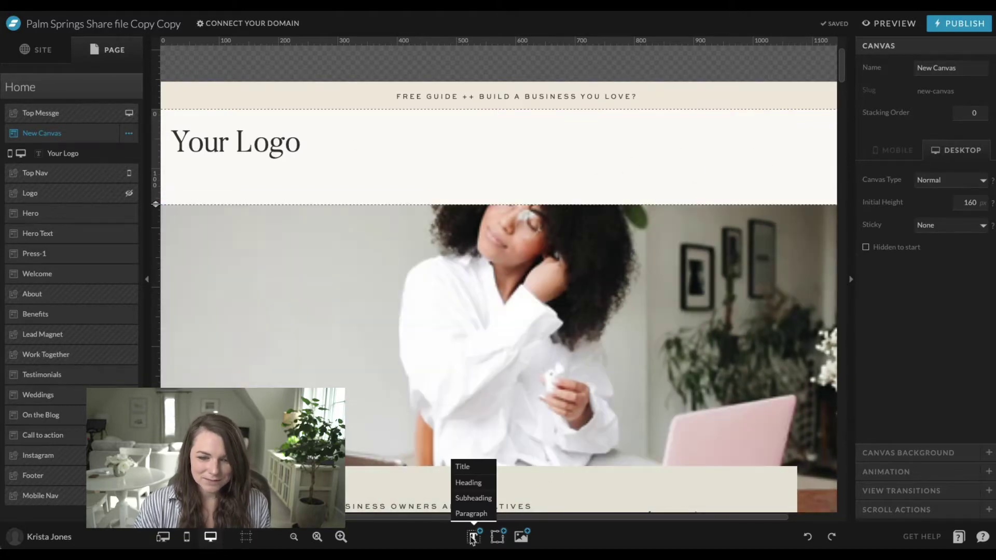
left_click(474, 498)
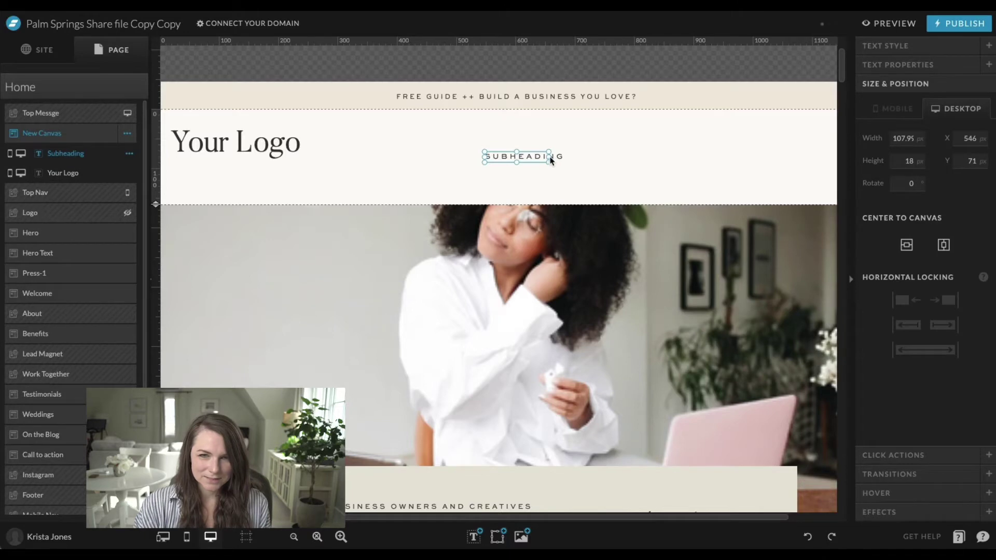
left_click_drag(551, 160, 651, 149)
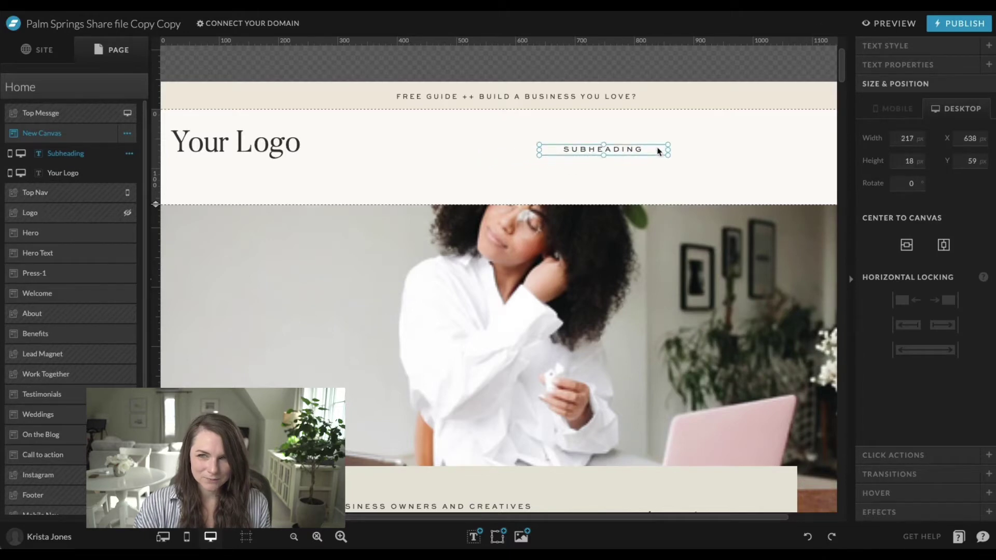
left_click(925, 66)
left_click(921, 174)
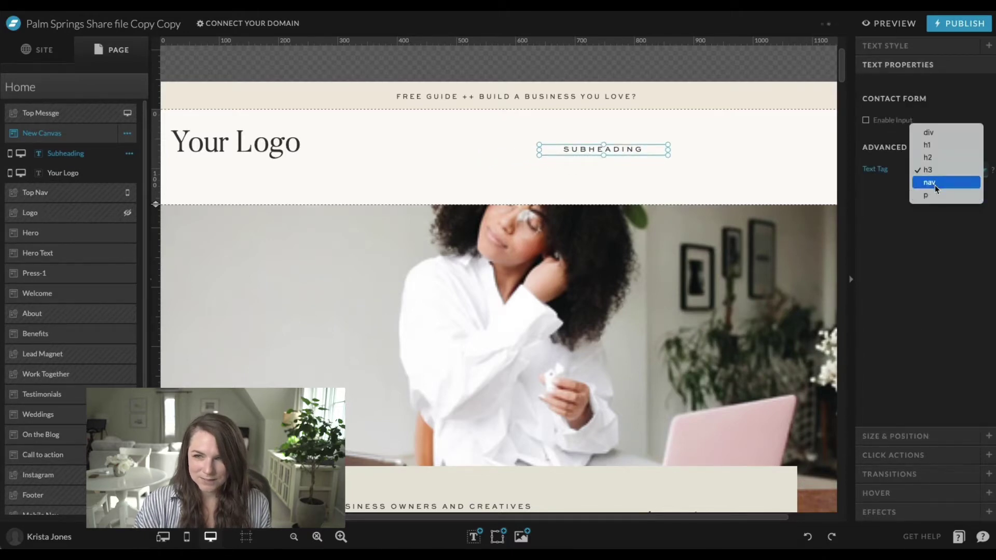
left_click(936, 186)
Move the subheading to the right end of the new canvas and size its text box to about 180 px wide
left_click_drag(624, 151, 776, 151)
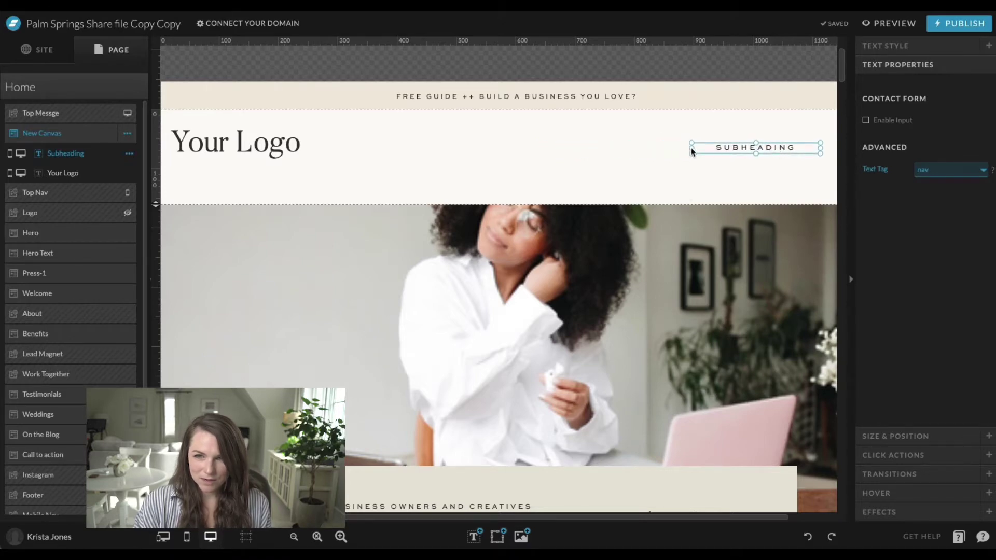
left_click_drag(691, 150, 449, 151)
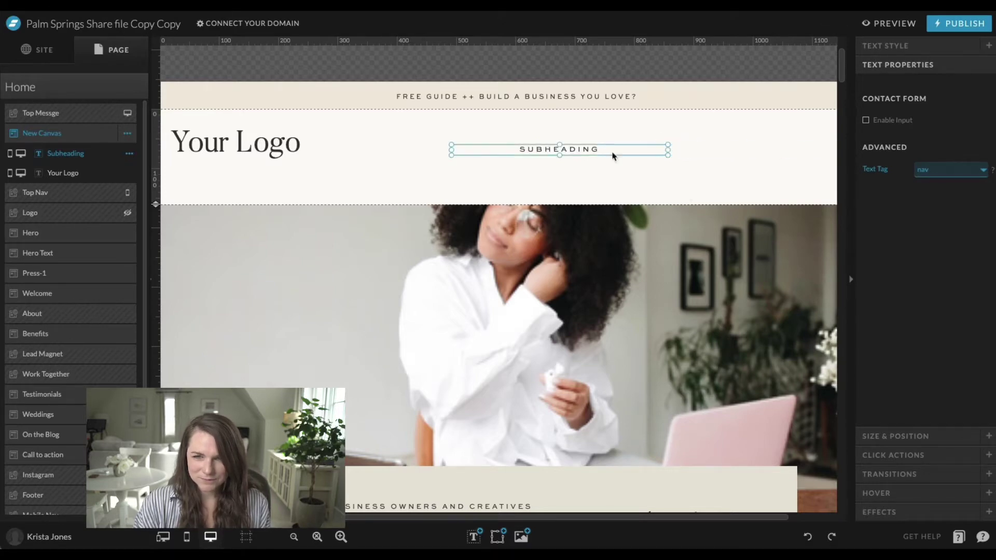
left_click_drag(582, 151, 743, 151)
double_click(742, 150)
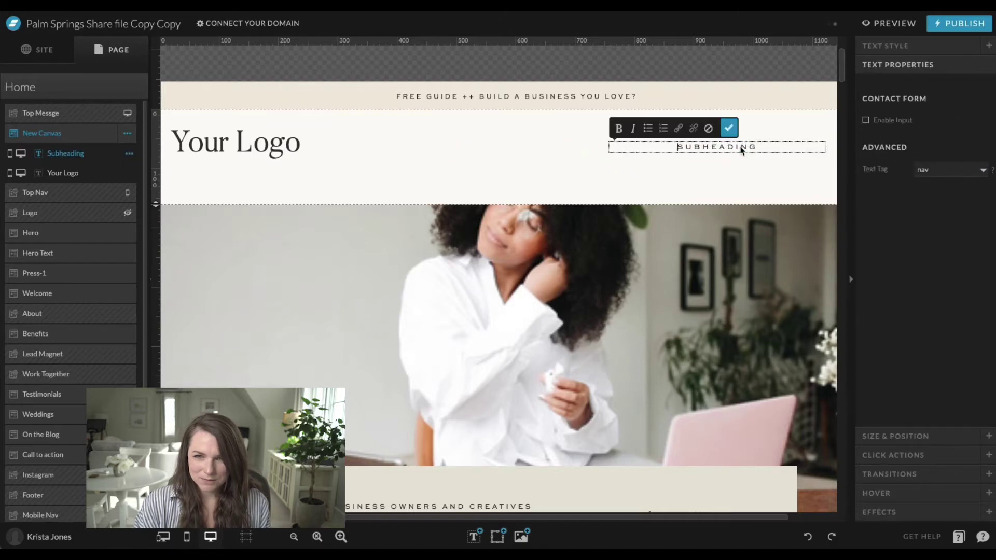
key("ctrl+a")
key("Escape")
left_click_drag(611, 150, 720, 149)
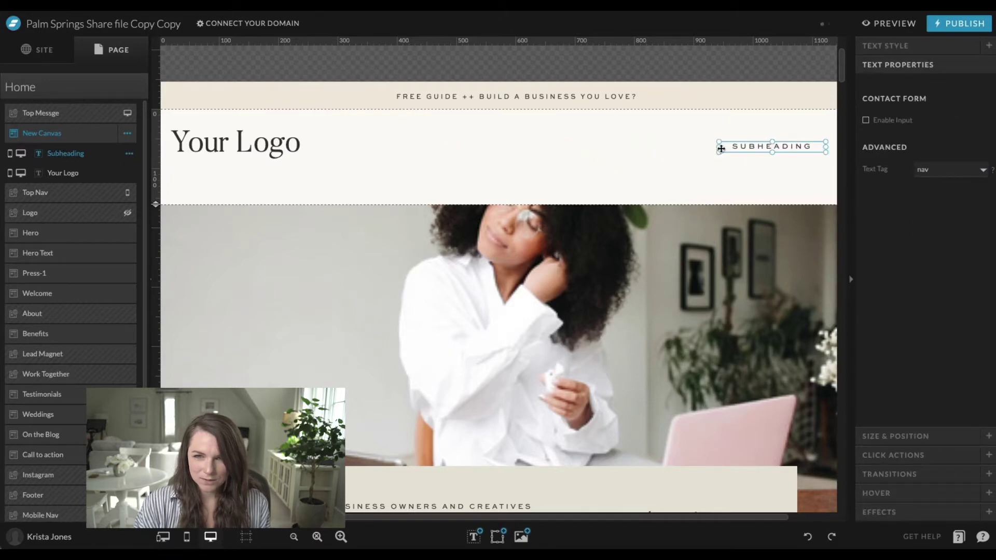
Replace the subheading's text with "Contact" and align it right
double_click(777, 152)
key("ctrl+a")
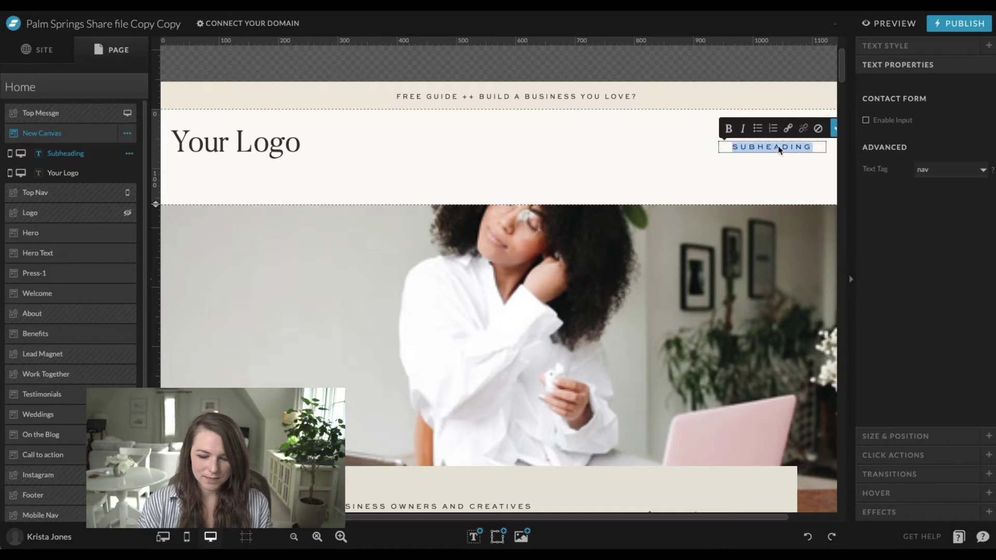
type("CONTACT")
key("Escape")
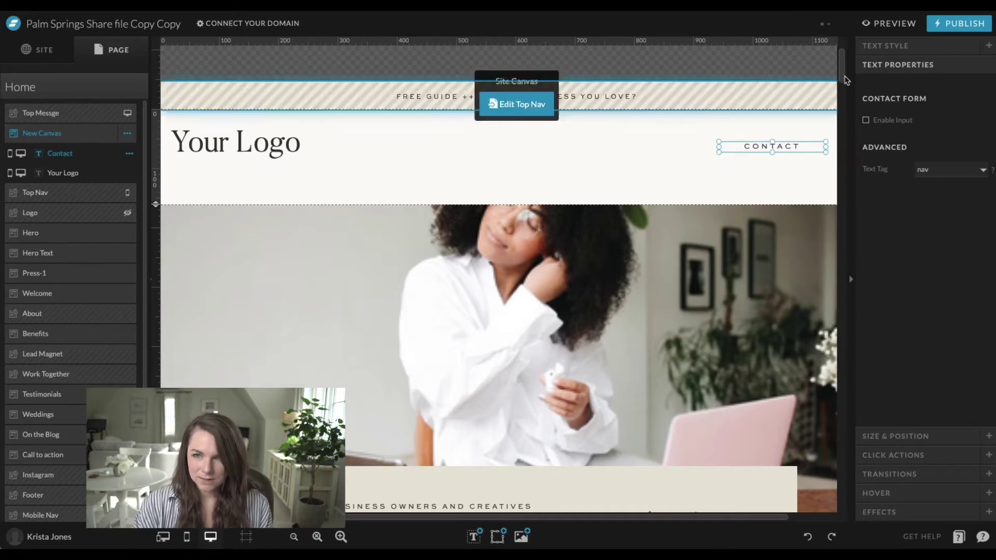
left_click(882, 46)
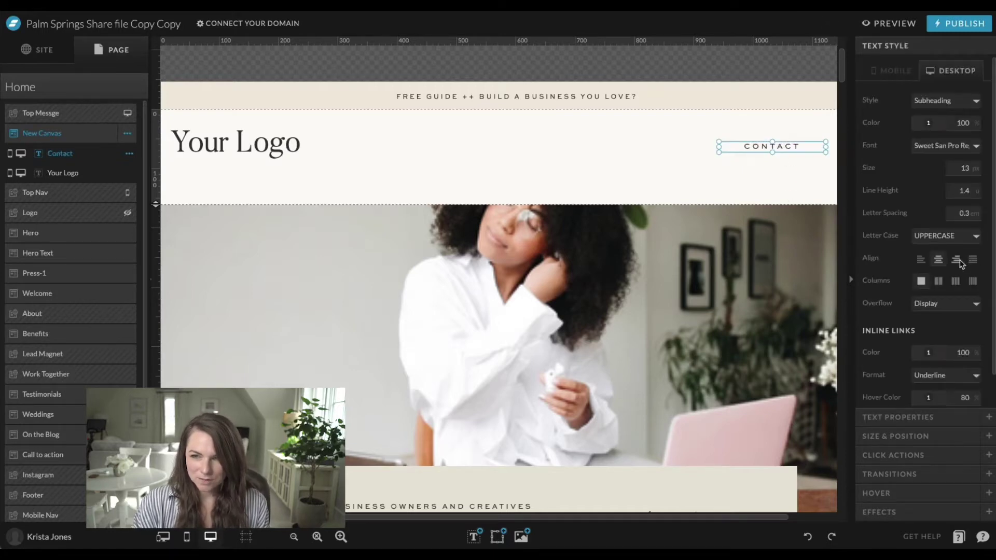
left_click(955, 259)
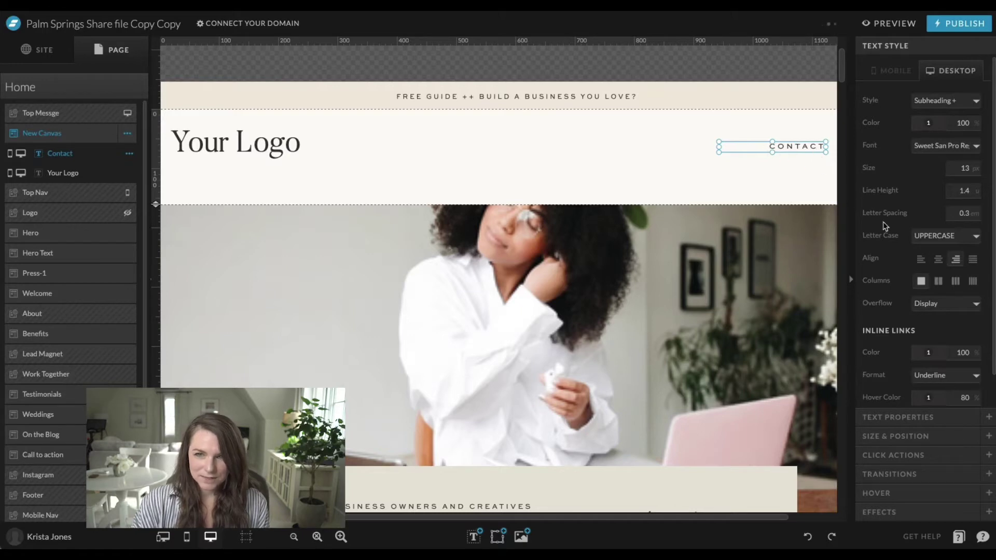
Lock the Contact text horizontally to the right and narrow its box to about 104 px
left_click(894, 436)
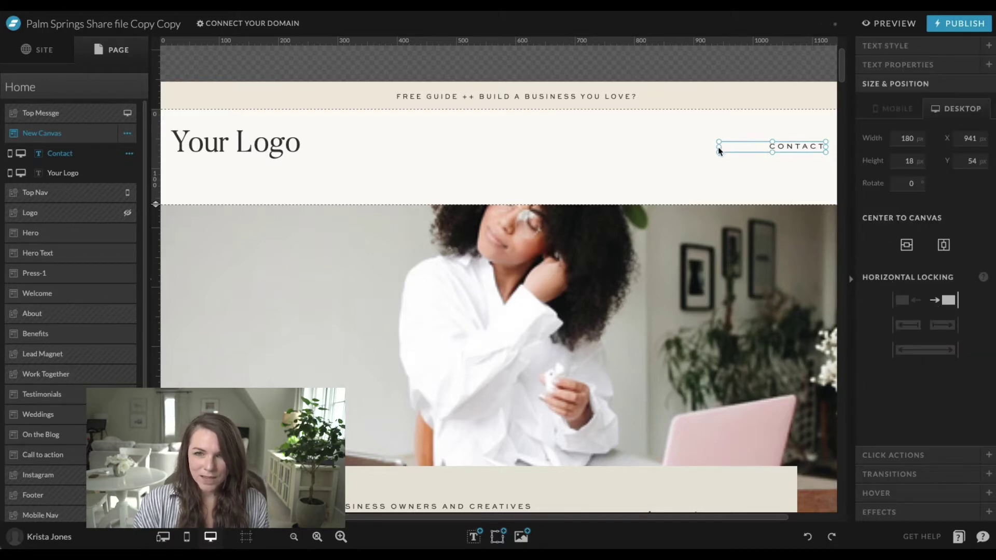
left_click_drag(721, 150, 763, 150)
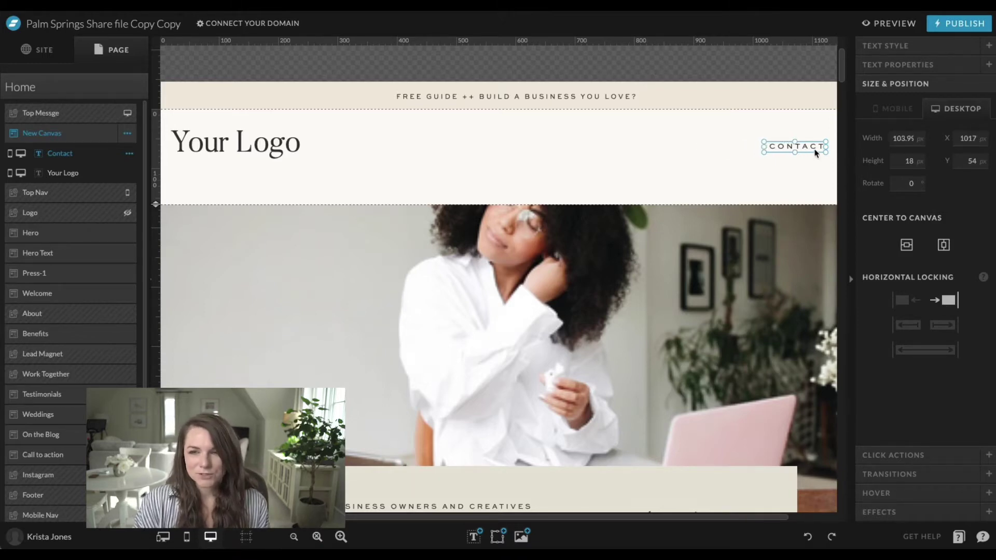
Undo the last change to the Contact text box and link the text to the Contact page
key("ctrl+z")
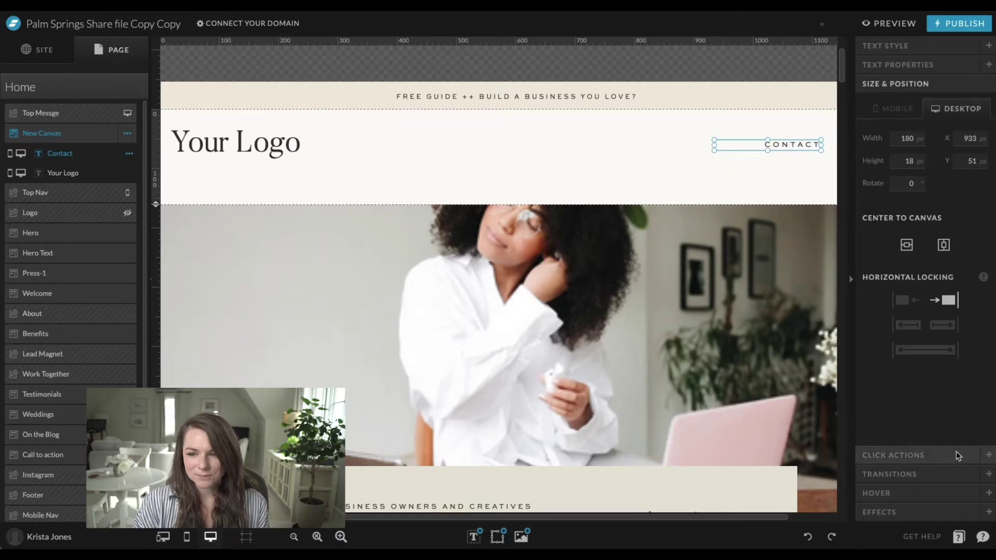
left_click(918, 456)
left_click(941, 159)
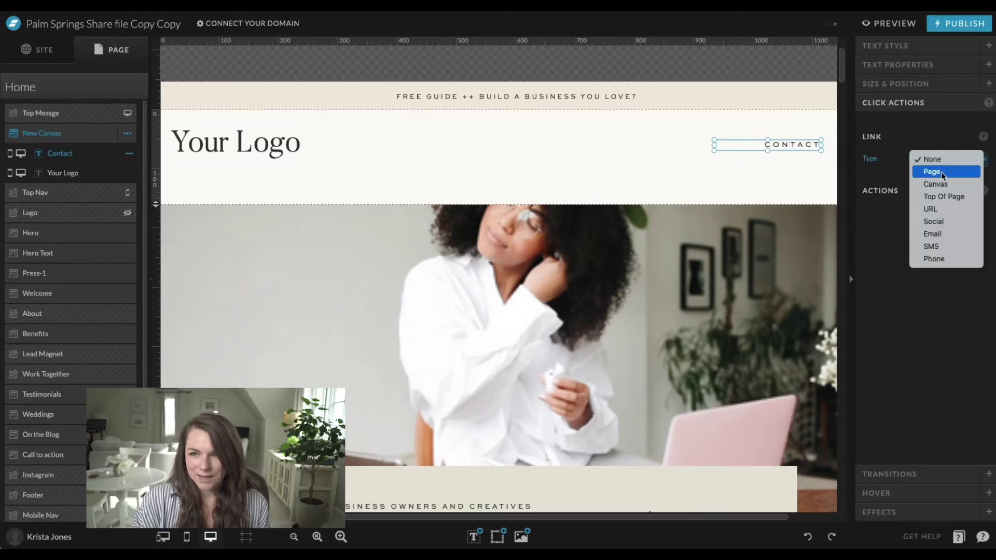
left_click(941, 168)
left_click(942, 180)
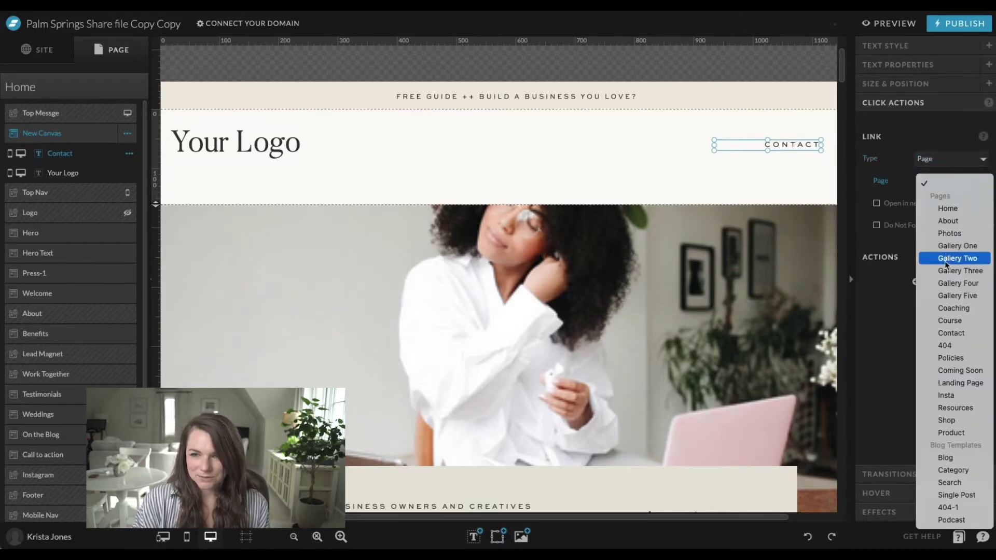
left_click(934, 331)
Narrow the Contact text box from its outer left edge so it fits closely around the word
left_click(709, 152)
left_click(718, 152)
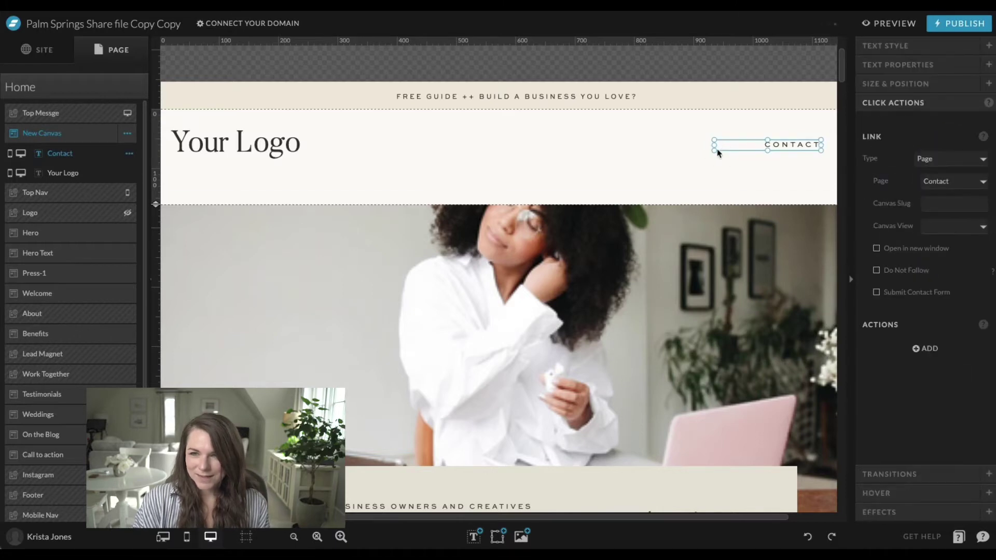
left_click(784, 180)
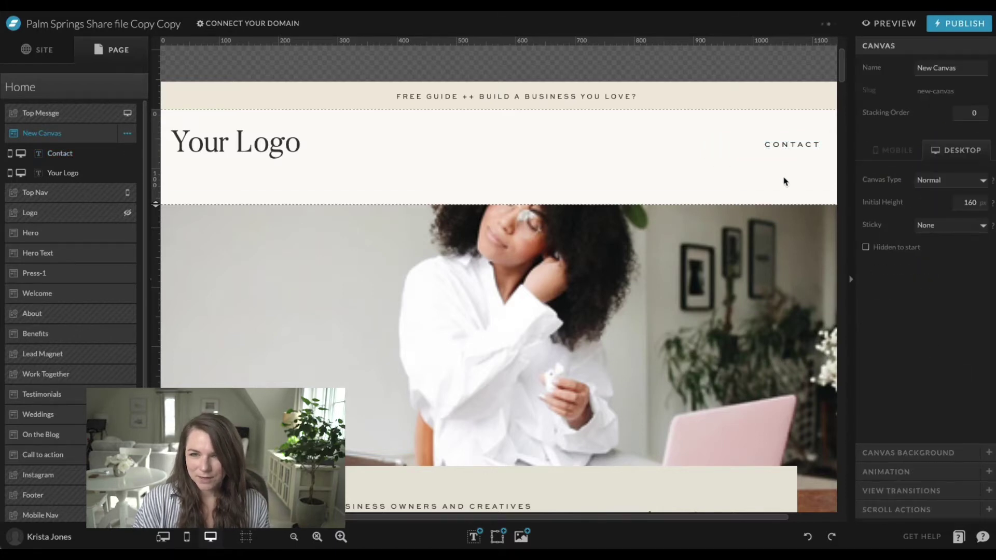
left_click(807, 147)
mouse_move(716, 147)
left_mouse_down()
mouse_move(777, 151)
mouse_move(716, 151)
left_mouse_up()
left_click(772, 178)
Duplicate the Contact text, place the copy just left of it, and change the copy's text to "Blog"
left_click(782, 149)
key("ctrl+d")
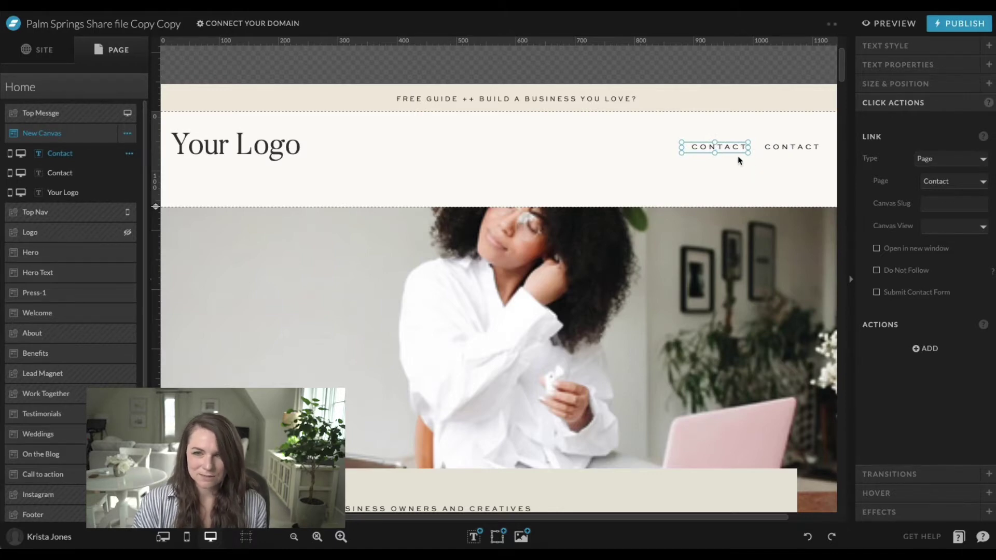
double_click(738, 151)
double_click(739, 153)
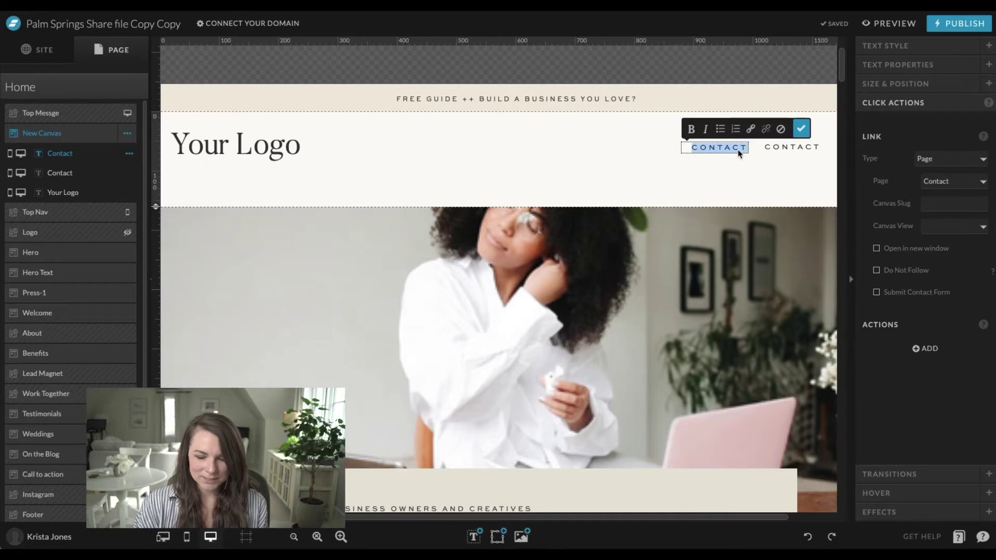
type("BLOG")
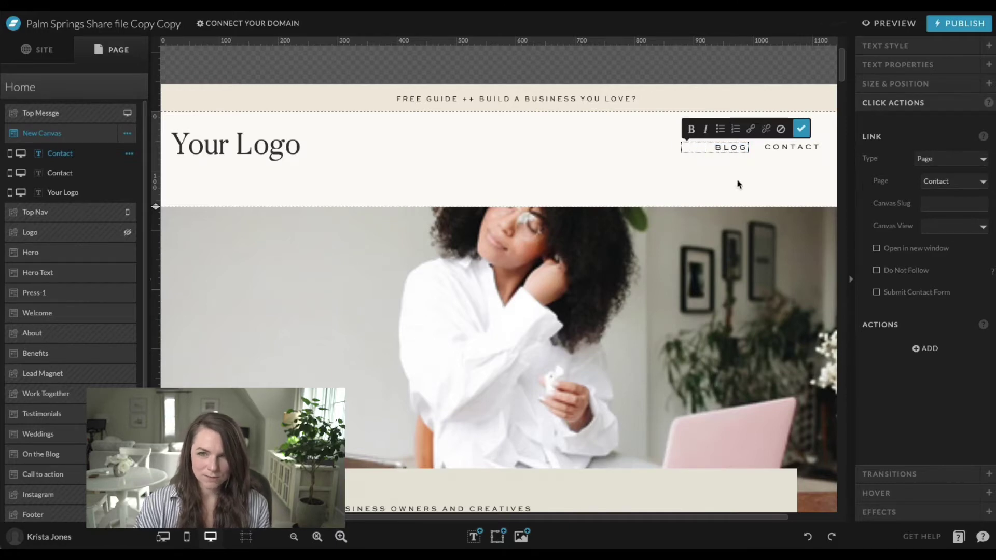
key("Escape")
Link the Blog menu text to the Blog page under Blog Templates
left_click(953, 181)
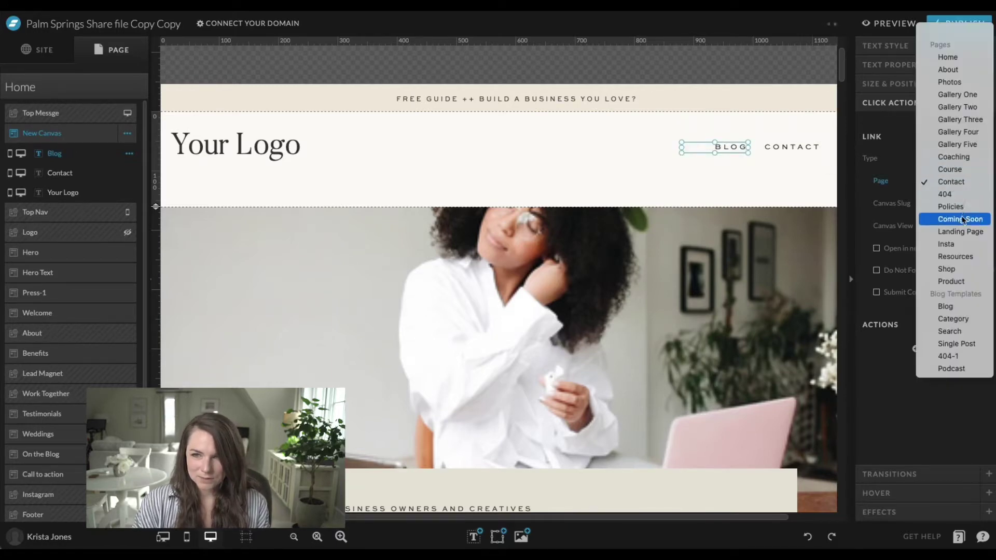
left_click(945, 306)
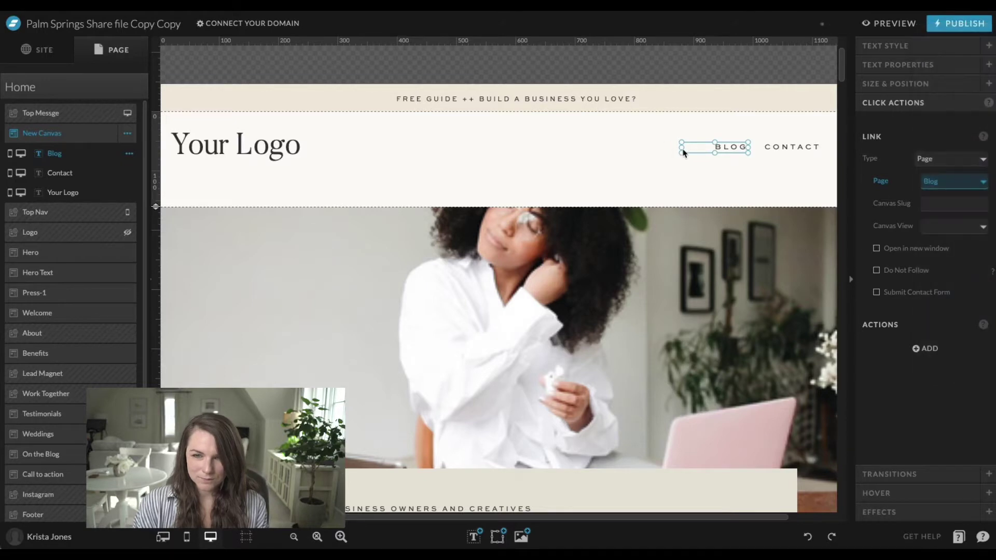
left_click(724, 171)
Narrow the Blog text box and place a duplicate of it to the left of Blog
left_click(733, 151)
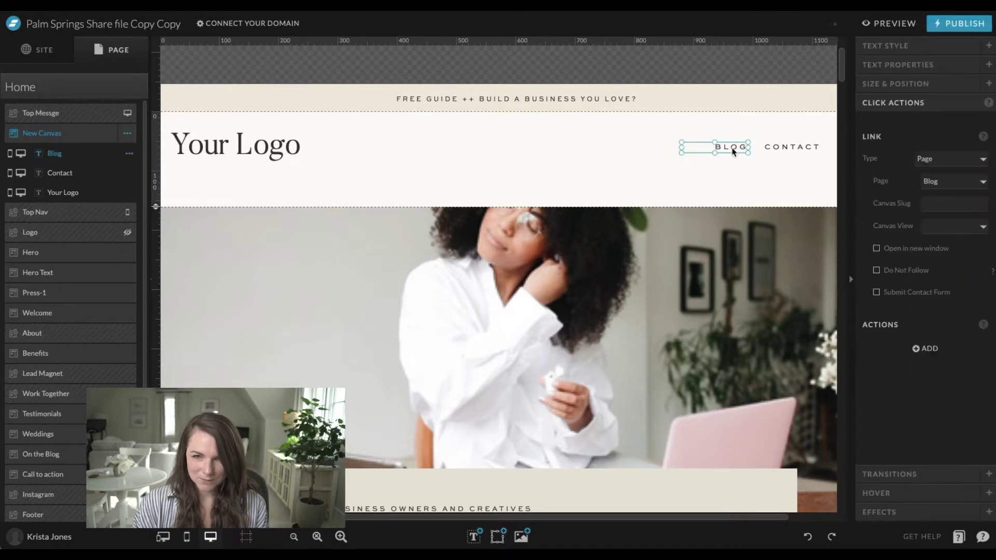
key("ctrl+d")
left_click_drag(733, 151, 667, 153)
left_click(773, 152)
left_click(726, 148)
Replace the leftmost Blog copy's text with "Portraits" and widen its box leftward to fit the word
double_click(682, 151)
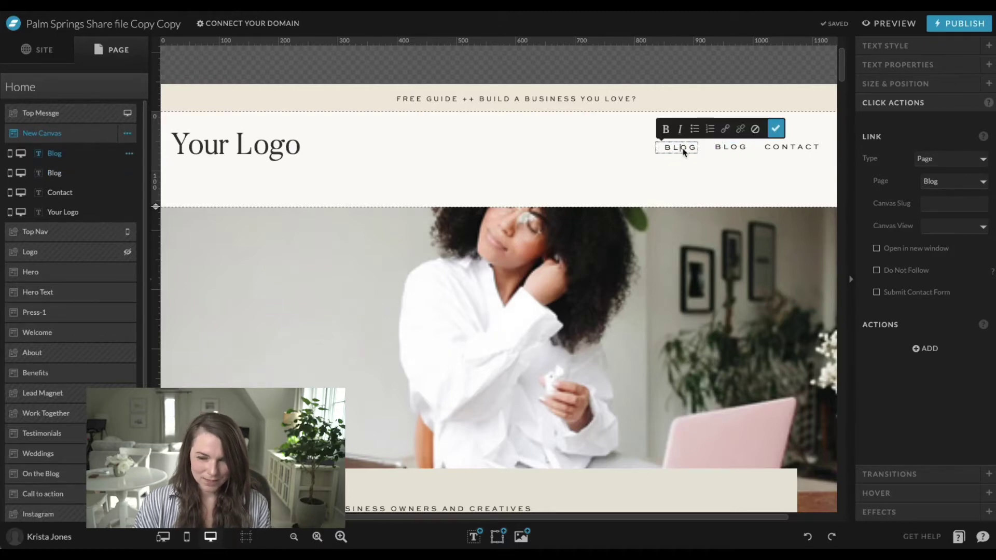
double_click(683, 151)
type("POR")
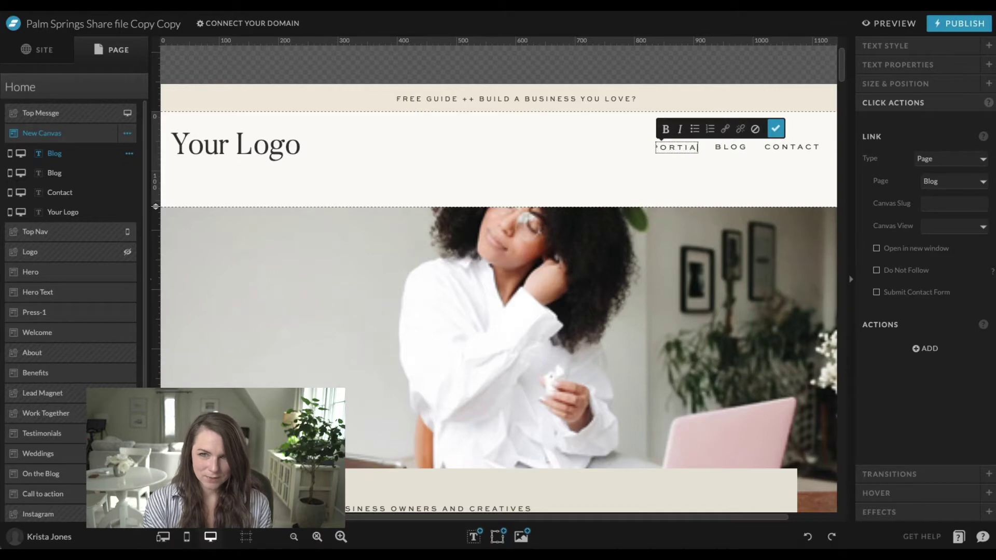
key("ctrl+a")
type("{")
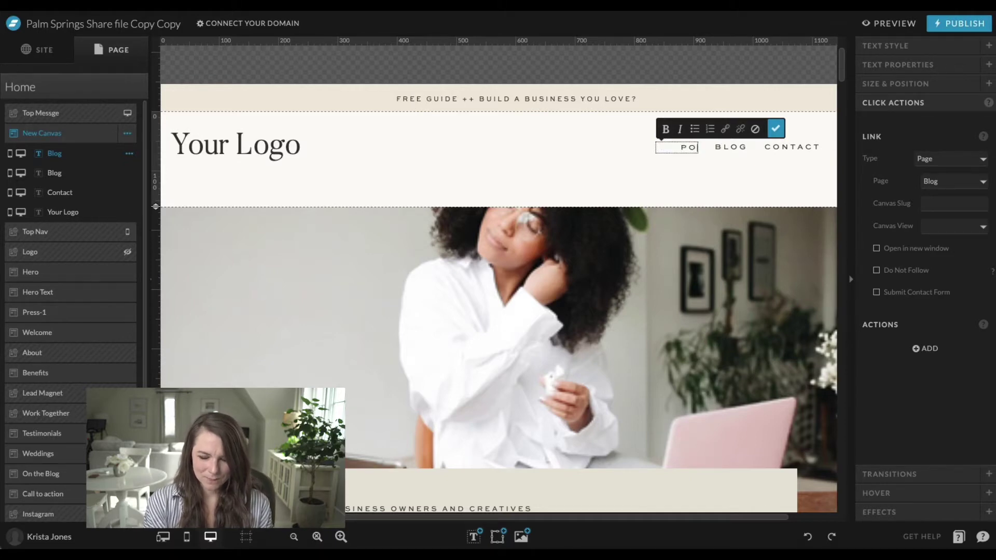
key("Escape")
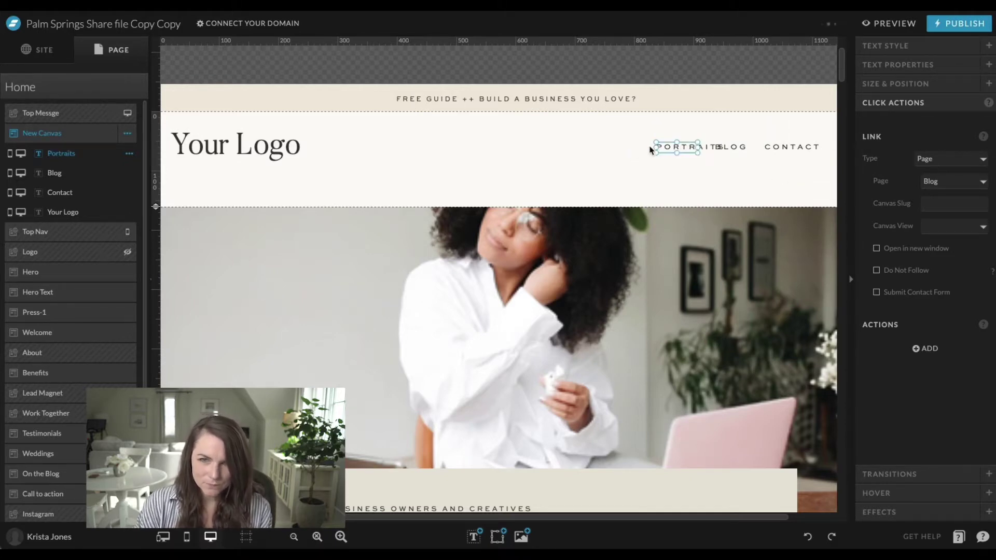
left_click_drag(655, 148, 610, 147)
Change the Portraits menu text's page link to the Photos page
left_click(928, 182)
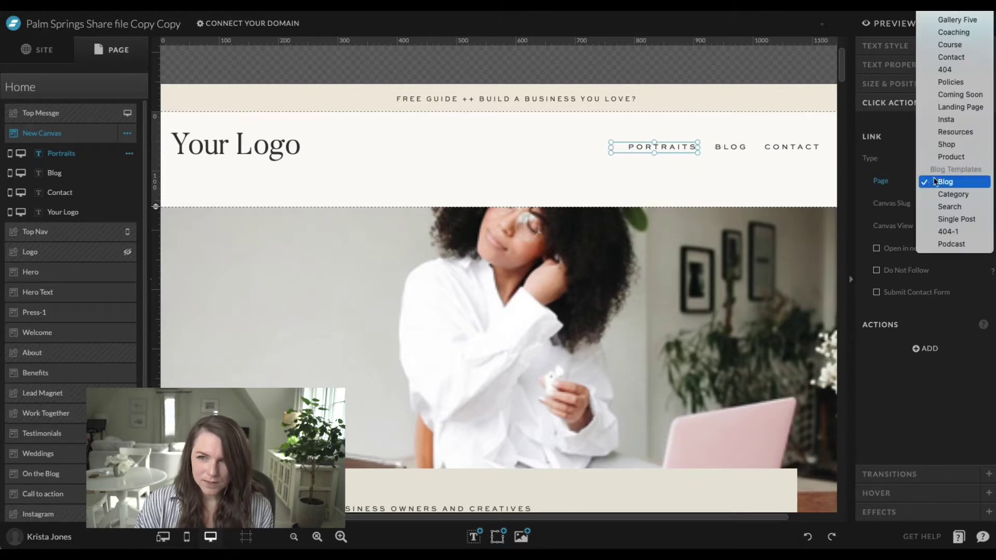
left_click(957, 16)
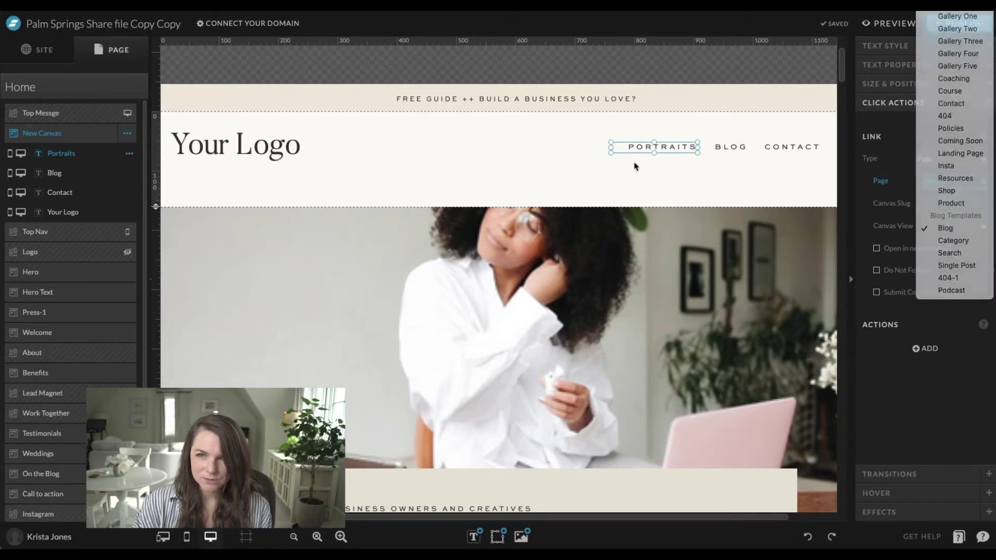
left_click(788, 178)
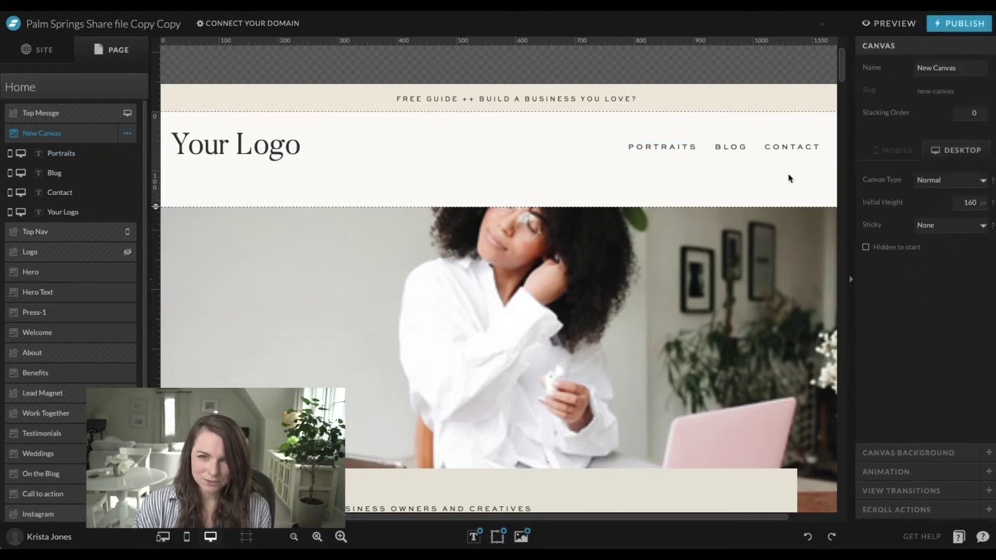
Duplicate the Portraits text twice and place the two copies side by side to its left
left_click(668, 151)
key("ctrl+d")
left_click_drag(670, 153, 511, 148)
key("ctrl+d")
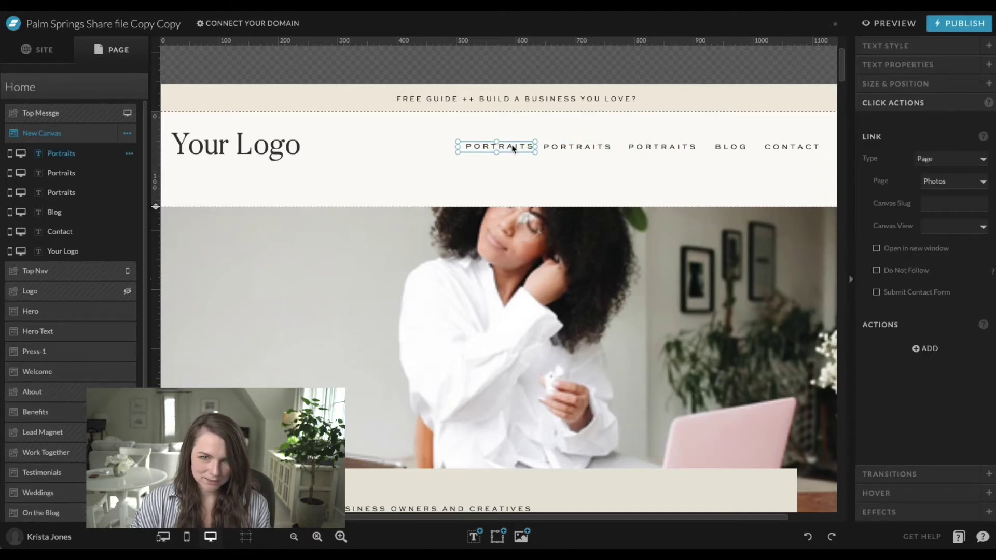
Change the leftmost Portraits copy's text to "About" and the neighbouring copy's text to "Weddings"
double_click(512, 147)
type("ABOUT")
left_click(556, 151)
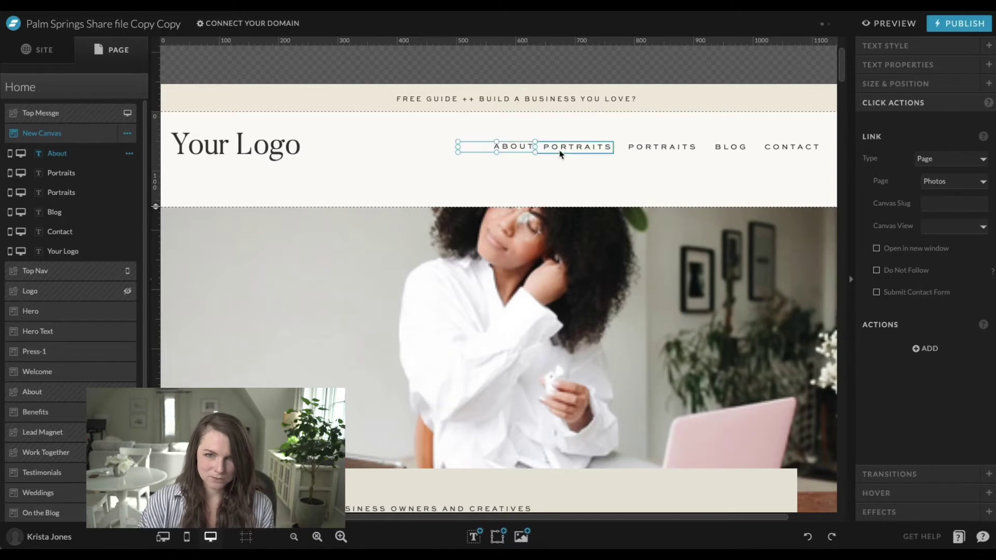
double_click(556, 151)
type("WEDDUNGS")
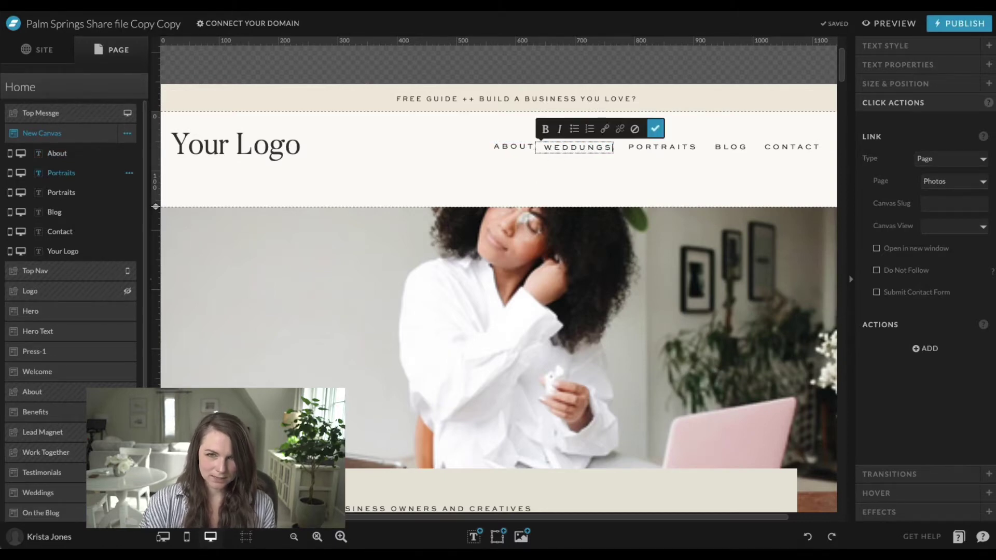
key("ctrl+a")
type("E")
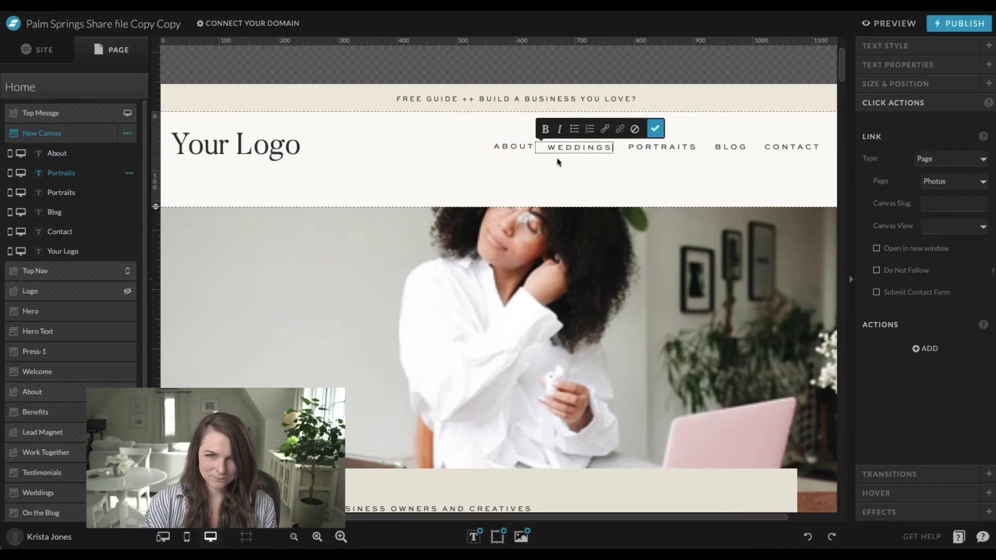
Duplicate the About text, place the copy to its left, and change the copy's text to "Home"
left_click(513, 146)
key("ctrl+d")
left_click_drag(513, 147, 456, 148)
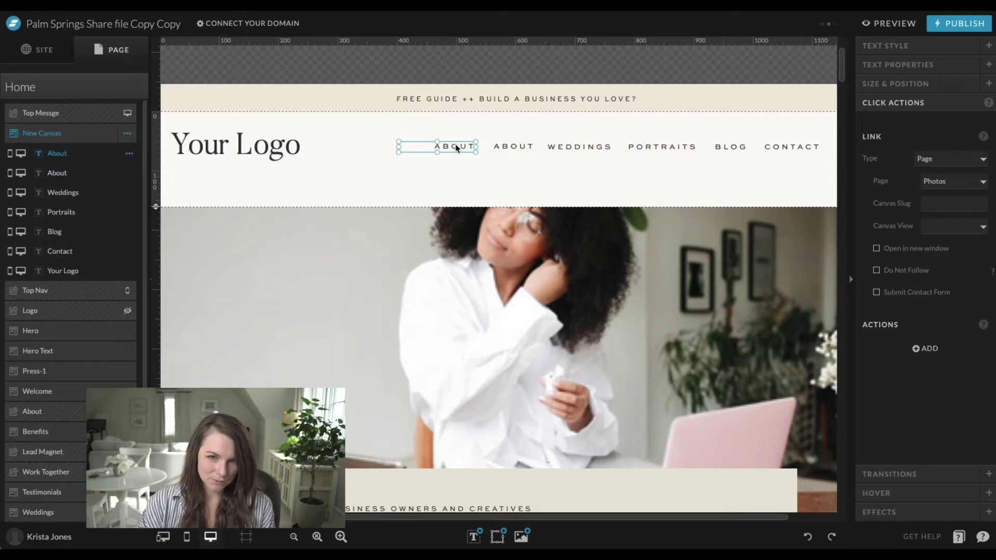
key("ctrl+z")
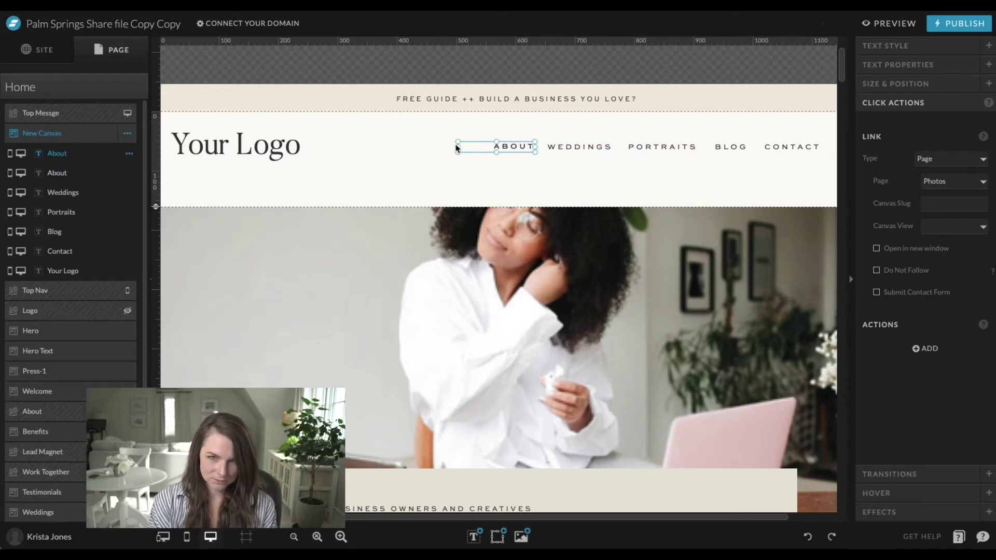
left_click_drag(482, 152, 440, 148)
double_click(443, 147)
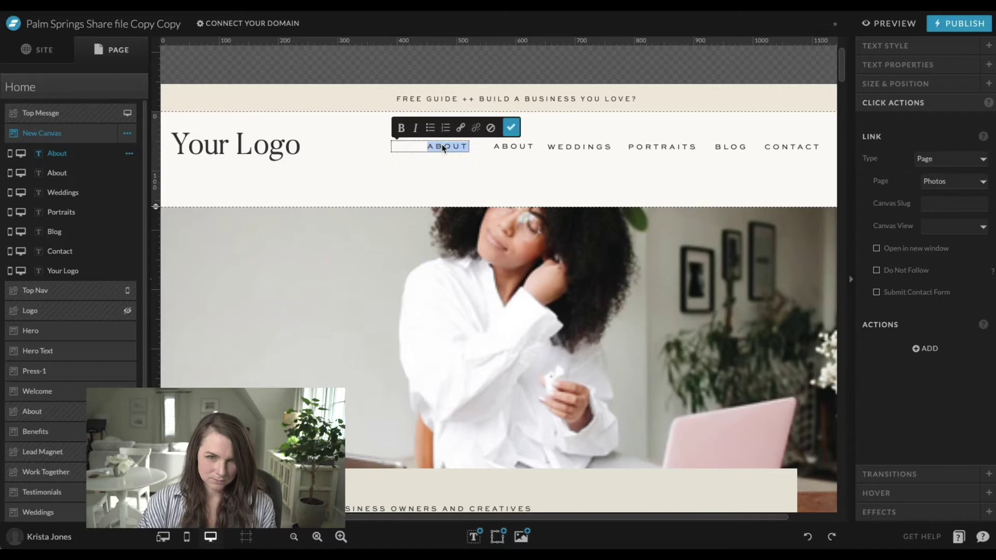
type("HOME")
key("Escape")
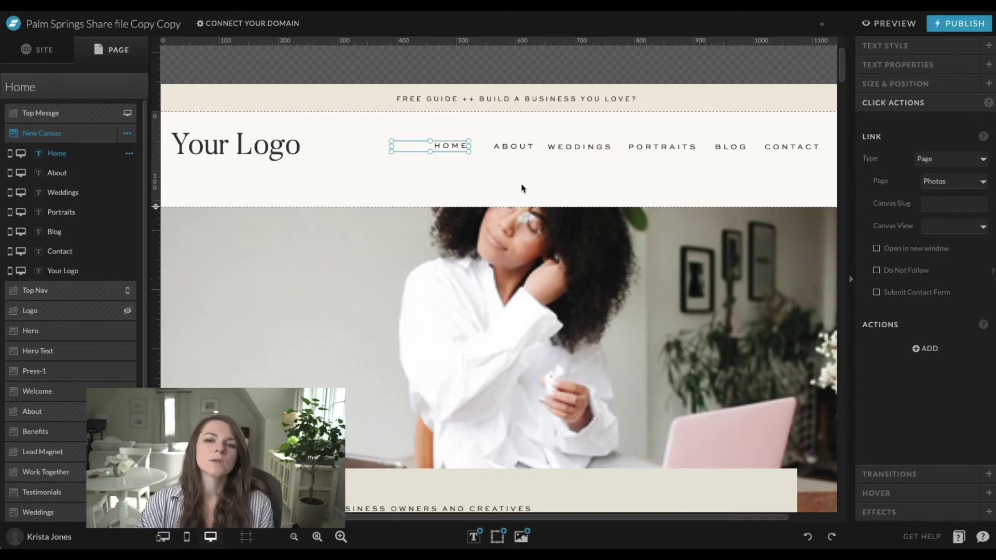
Align all six menu items to the top of their group and nudge them slightly down beside the logo
left_click_drag(408, 132, 816, 166)
left_click(866, 159)
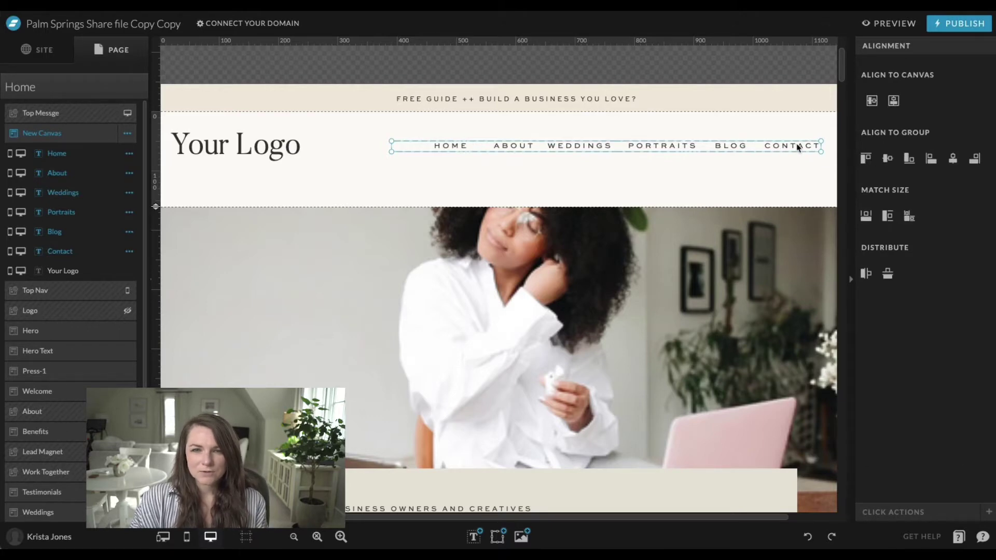
left_click_drag(798, 147, 798, 148)
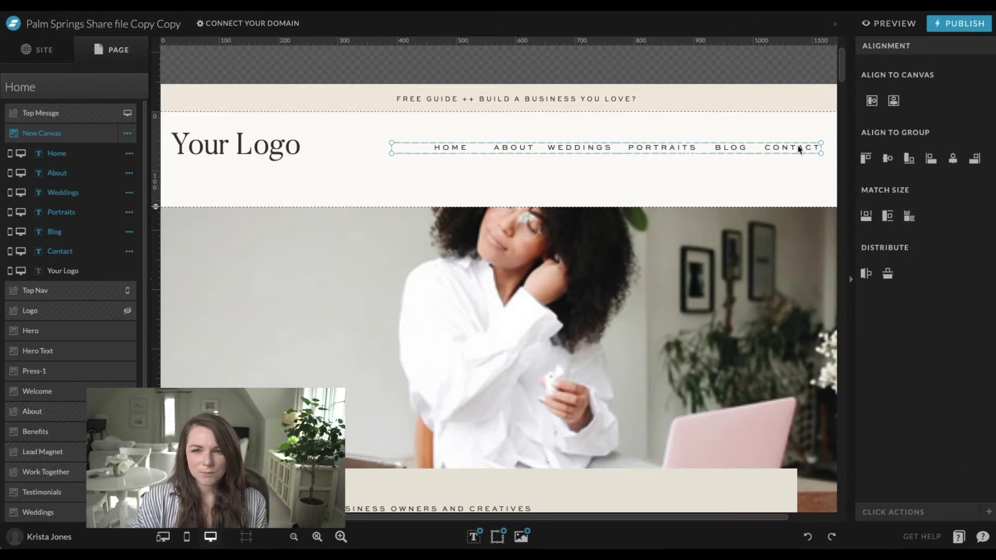
Reduce the canvas height to 139 px and move the logo and all menu items down to centre them vertically
left_click(310, 199)
left_click_drag(155, 206, 158, 194)
left_click_drag(174, 120, 211, 151)
left_click(803, 139)
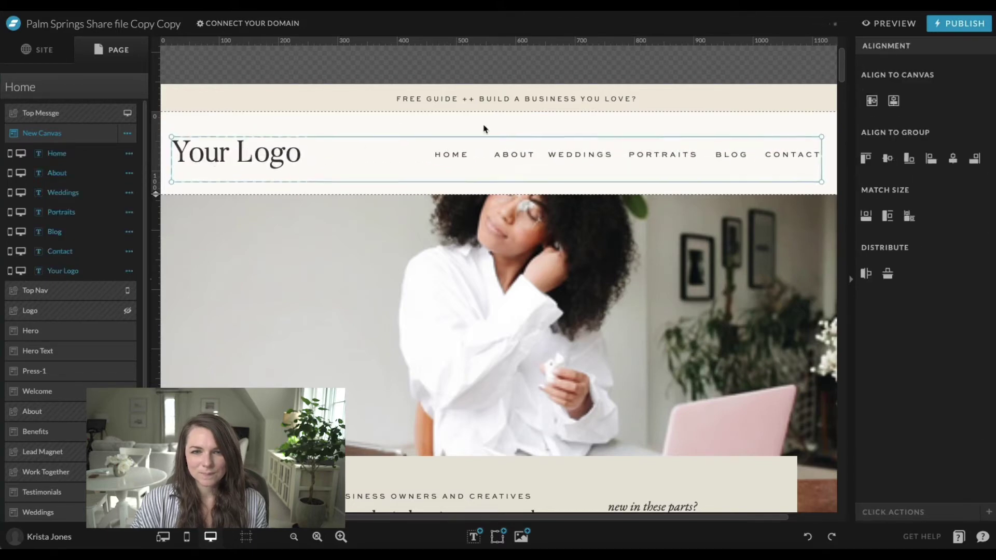
left_click(499, 131)
Narrow the Weddings and About text boxes to fit their words and shift About slightly left
left_click(585, 157)
left_click(523, 157)
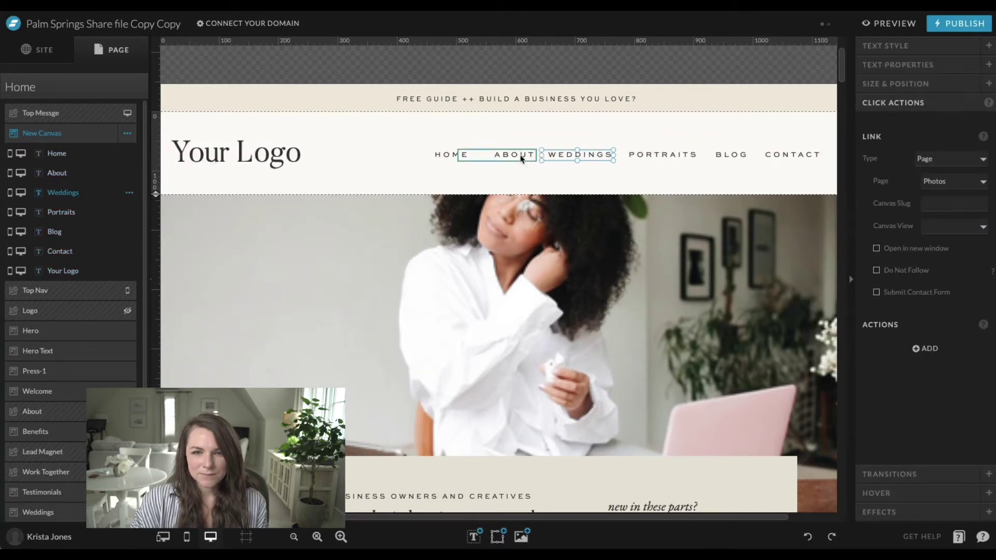
left_click_drag(459, 158, 479, 157)
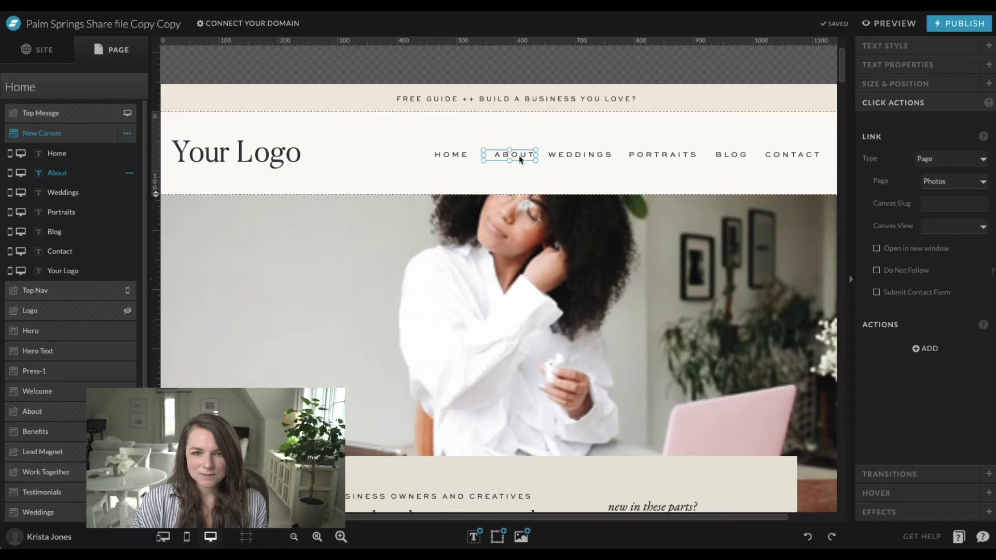
left_click(546, 140)
left_click(479, 158)
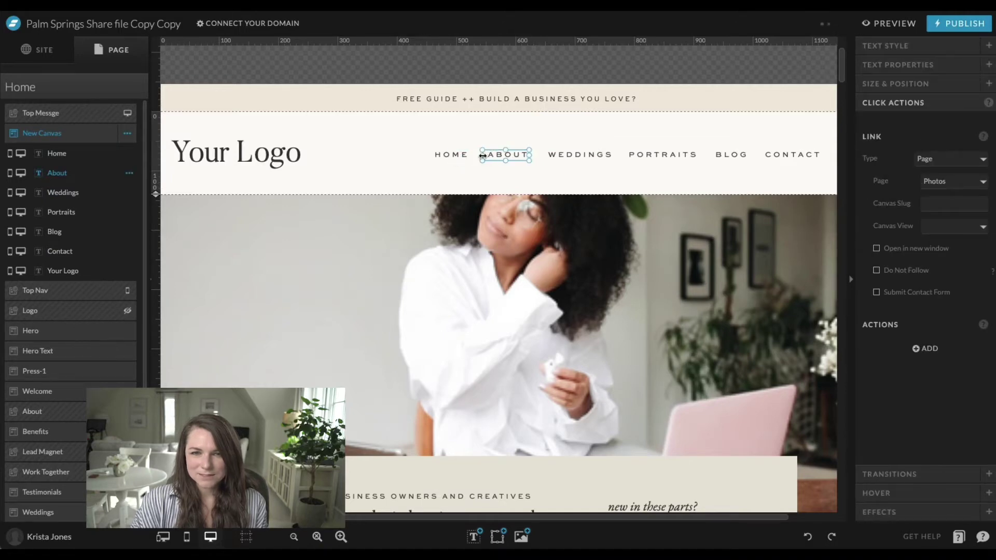
left_click(492, 136)
Add a rectangle to the header canvas and shrink it into a small spacer filling the gap between Blog and Contact
left_click(497, 536)
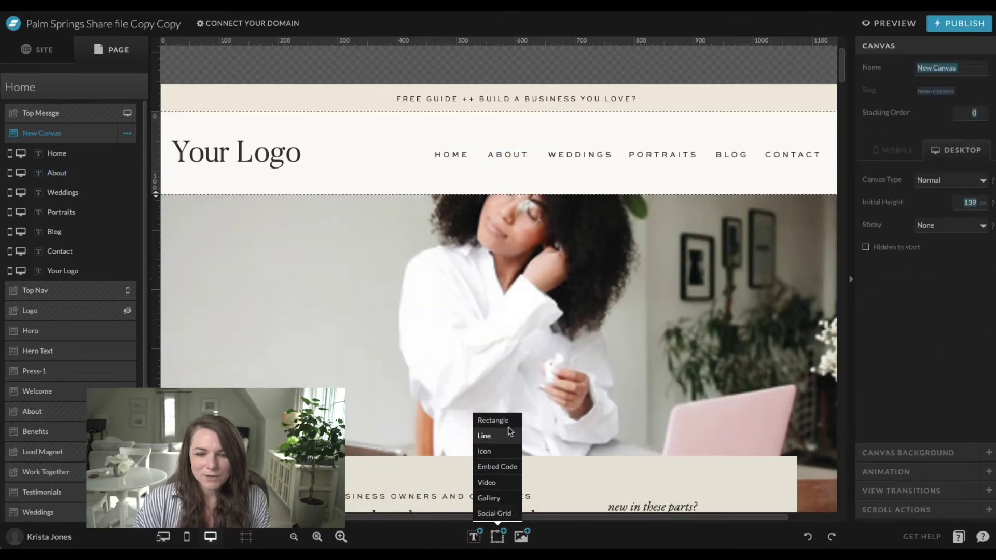
left_click(493, 421)
left_click_drag(661, 171, 781, 158)
left_click(539, 167)
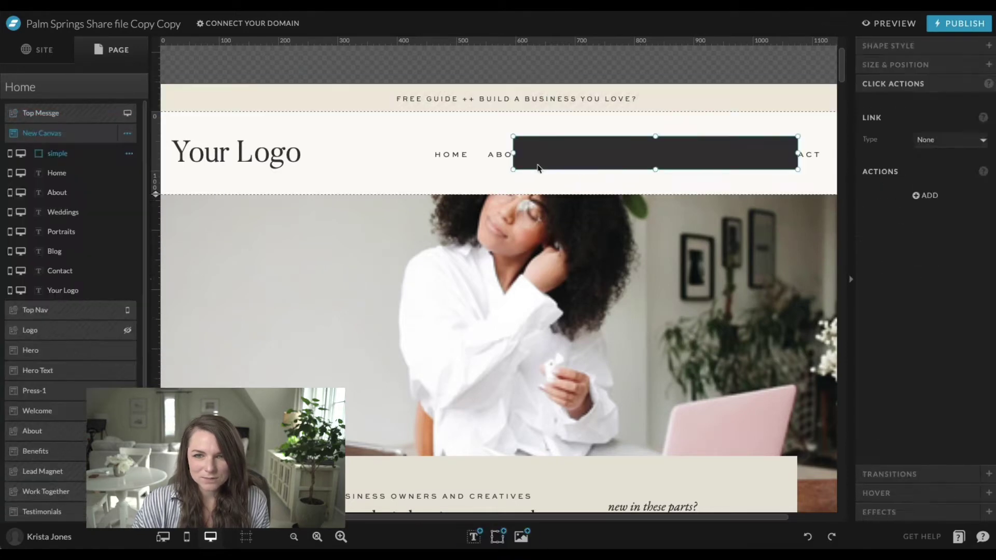
left_click_drag(516, 172, 748, 160)
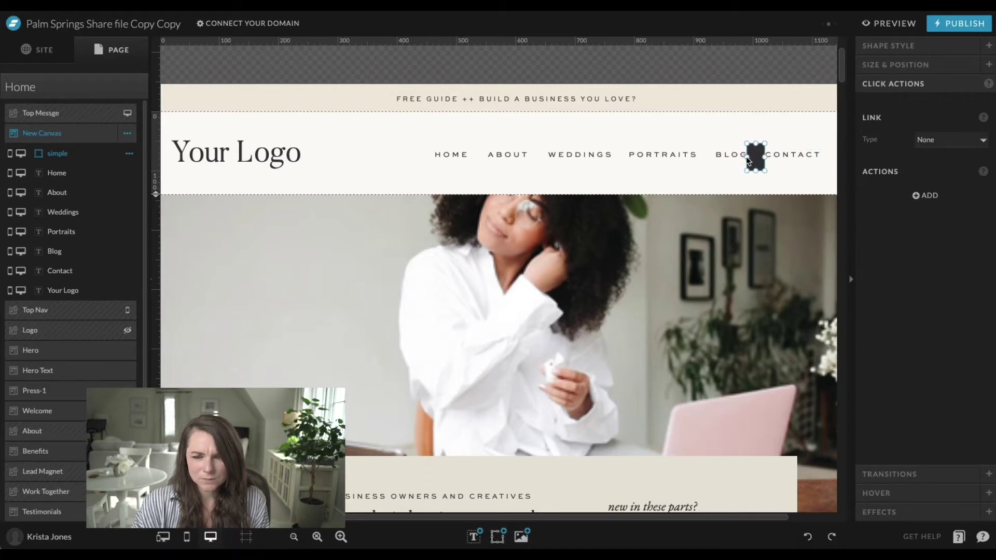
Use the spacer rectangle to match the gaps between Blog and Home, shifting Portraits and About slightly right to its width
left_click_drag(749, 161, 699, 159)
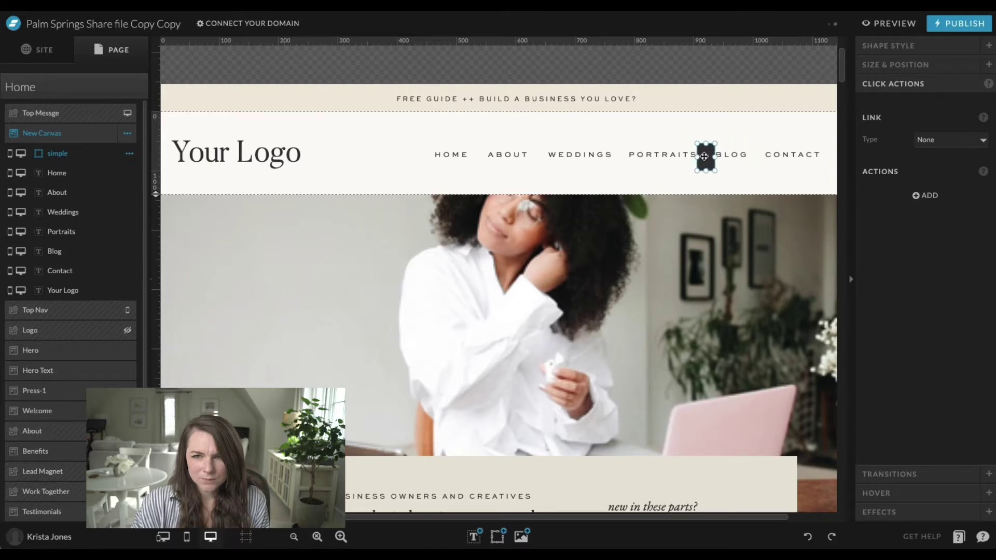
left_click(664, 159)
left_click(707, 165)
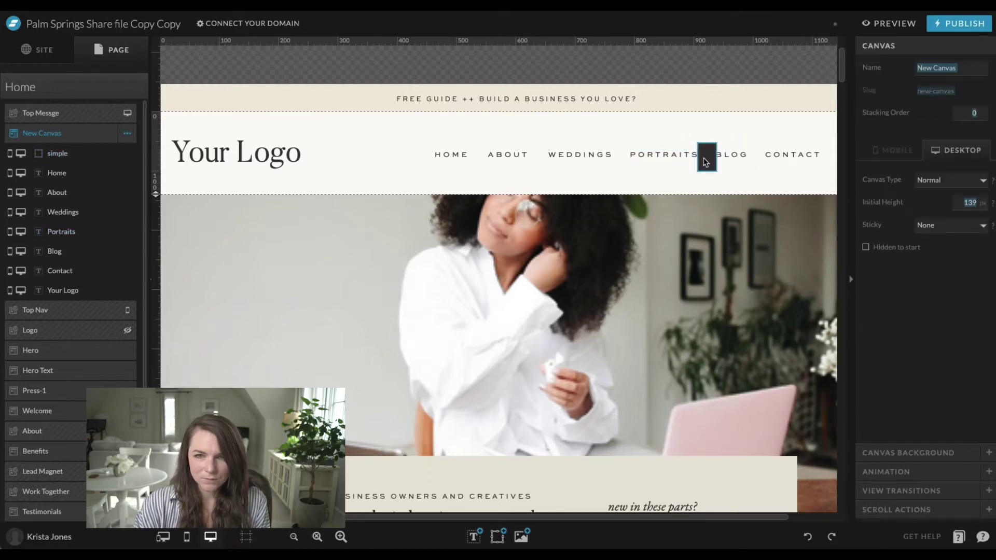
left_click_drag(707, 165, 472, 160)
left_click(590, 159)
left_click(622, 158)
left_click(520, 159)
left_click(533, 149)
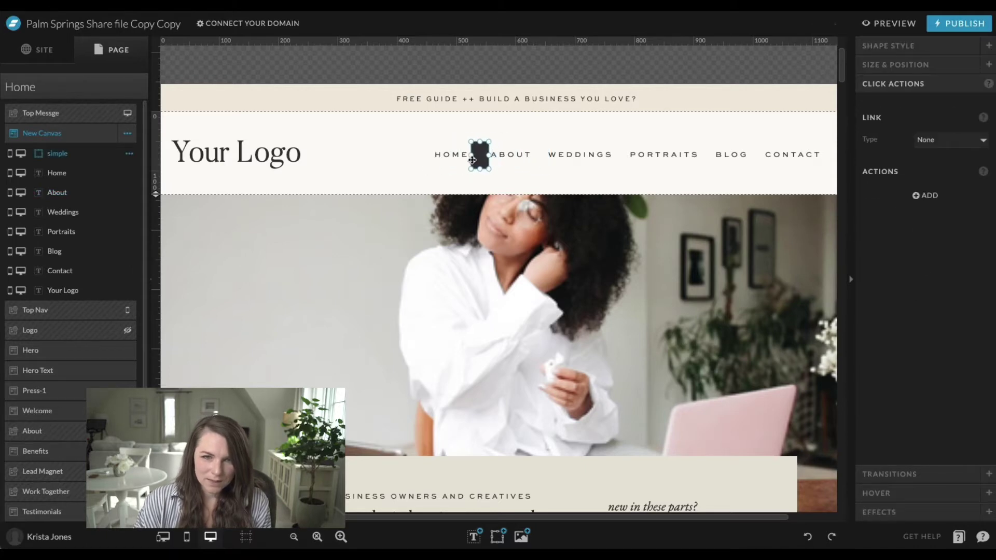
left_click(497, 139)
Nudge the Home menu item slightly right until it meets the edge of the spacer rectangle
left_click(455, 158)
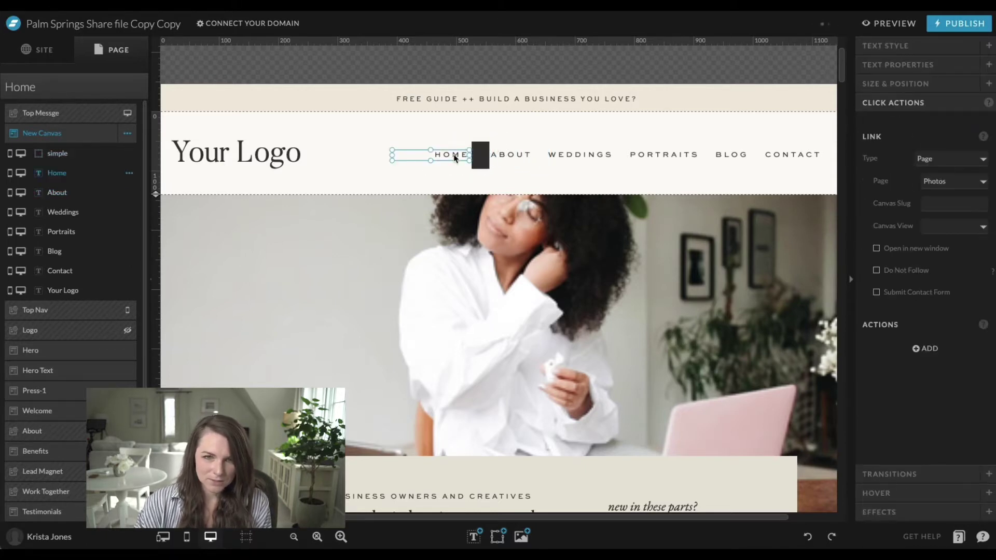
key("Right")
key("Right")
key("Right")
key("Right")
key("Right")
key("Right")
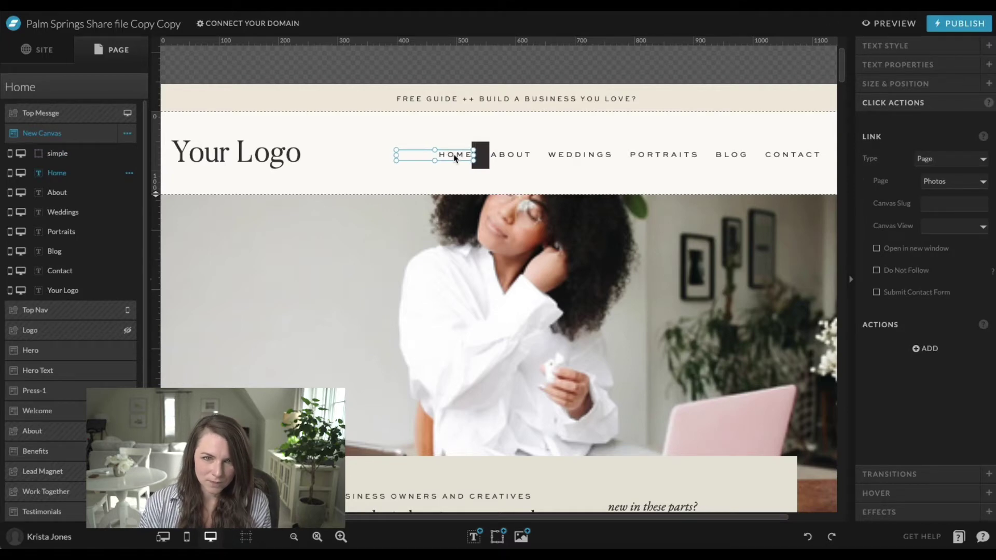
Delete the spacer rectangle from the header canvas
left_click(639, 165)
left_click(480, 155)
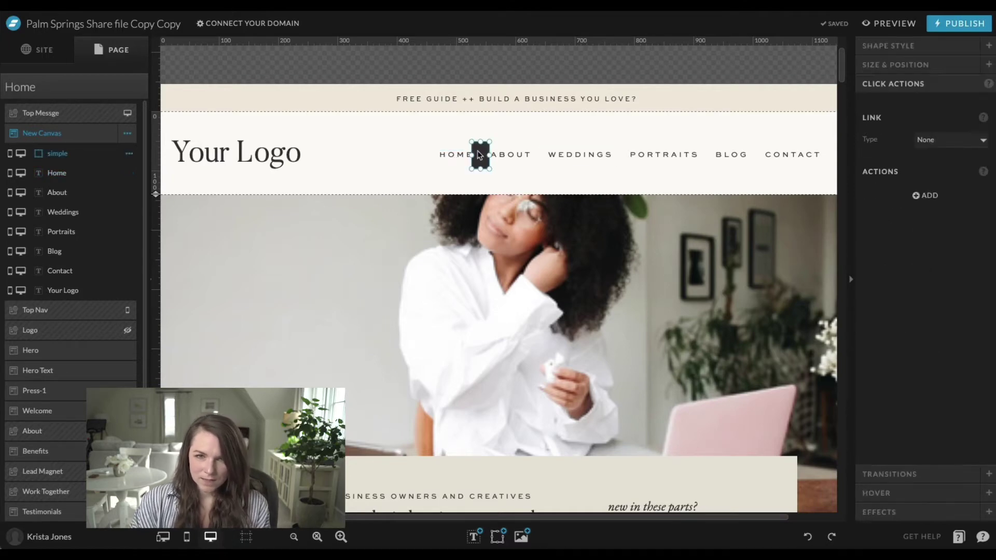
key("Delete")
Narrow the Blog text box to about 69 px so it no longer overlaps Portraits
left_click(726, 156)
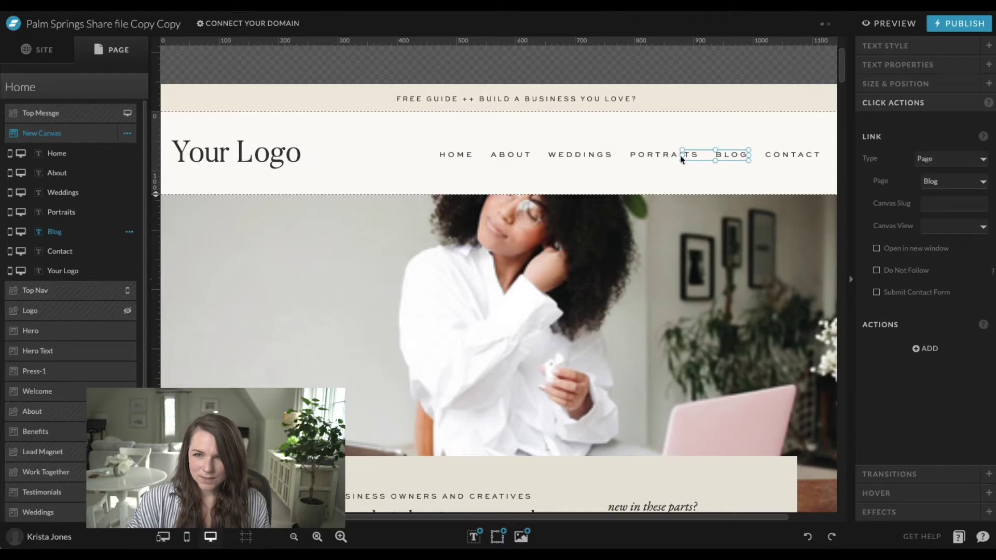
left_click_drag(681, 158, 706, 156)
Check the size and horizontal locking of each menu item and preview the header on the desktop site
left_click(871, 88)
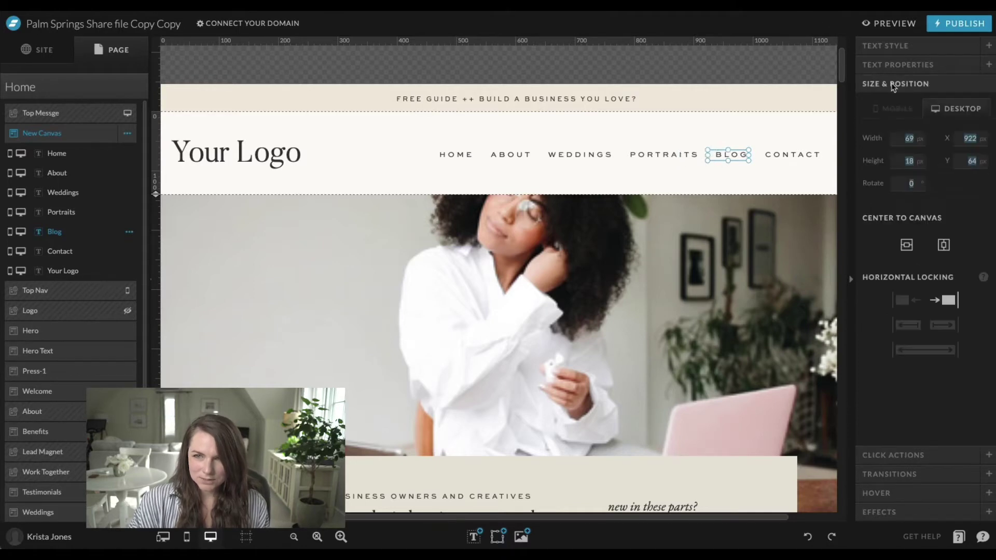
left_click(657, 155)
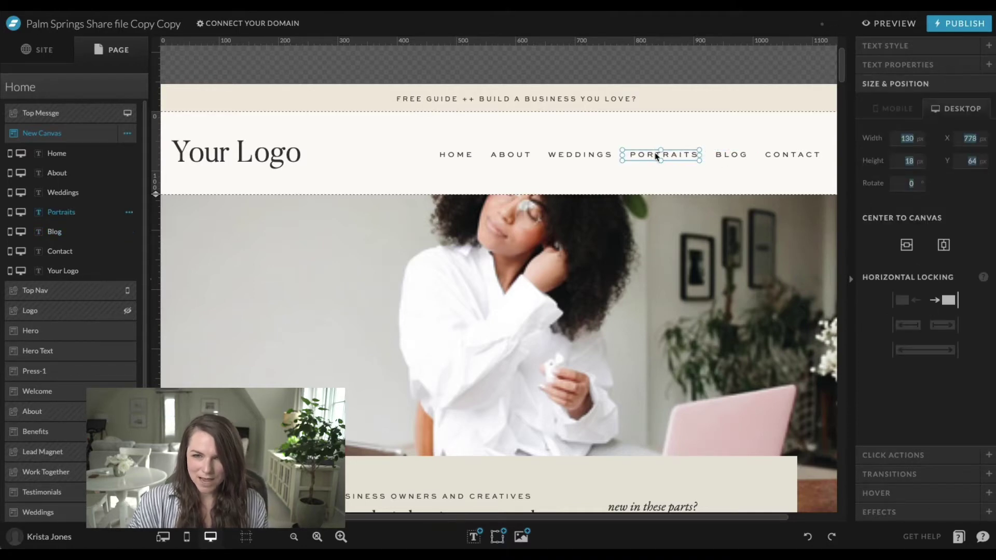
left_click(578, 156)
left_click(521, 155)
left_click(447, 159)
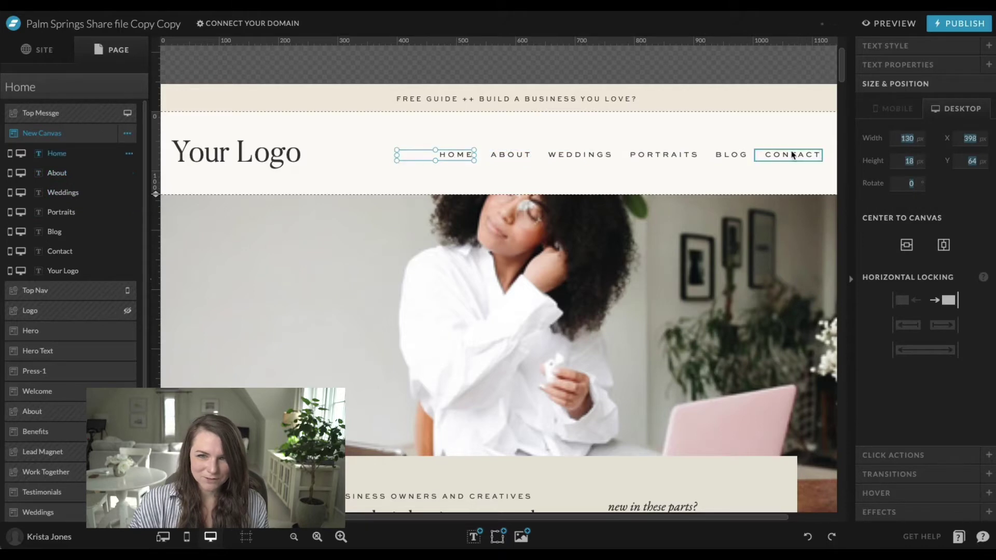
left_click(746, 157)
left_click(788, 160)
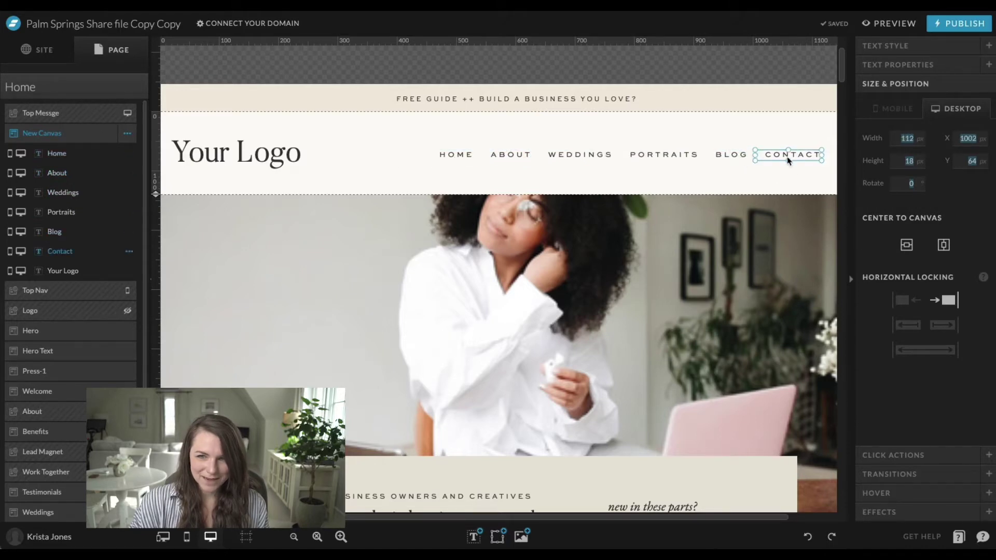
left_click(888, 23)
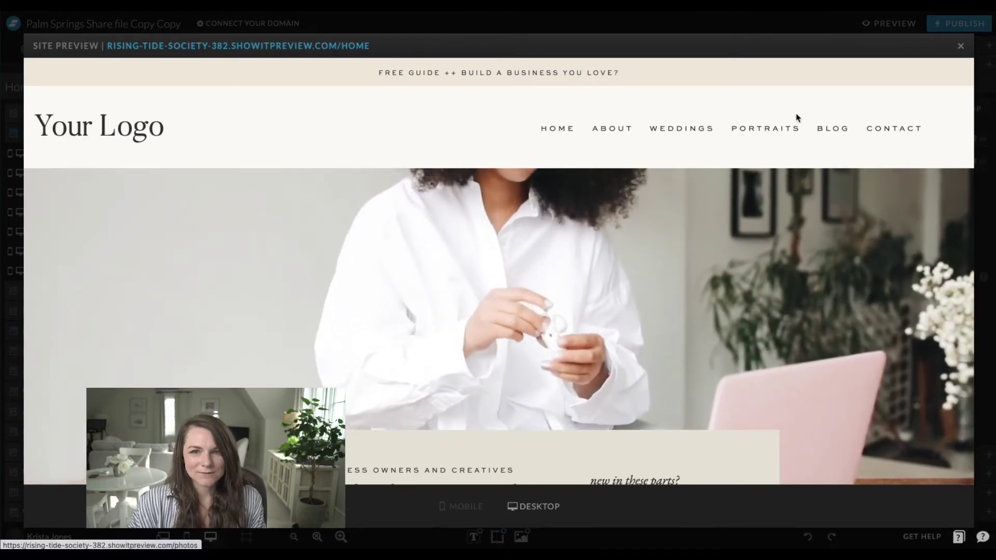
left_click(961, 46)
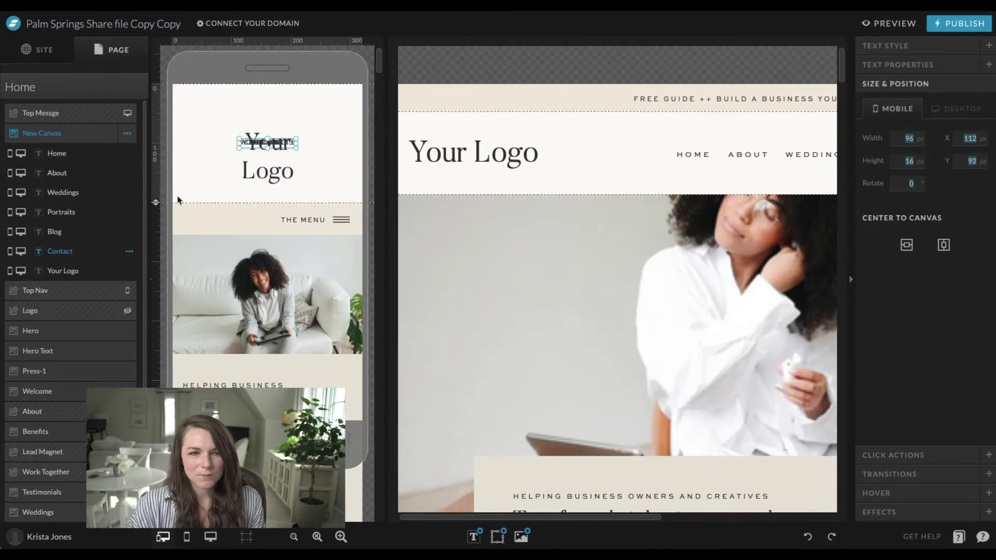
Extend the mobile canvas to 290 px high and stack the logo, Home, About, Weddings, Portraits, Blog and Contact vertically
left_click_drag(155, 202, 155, 255)
left_click_drag(270, 141, 294, 128)
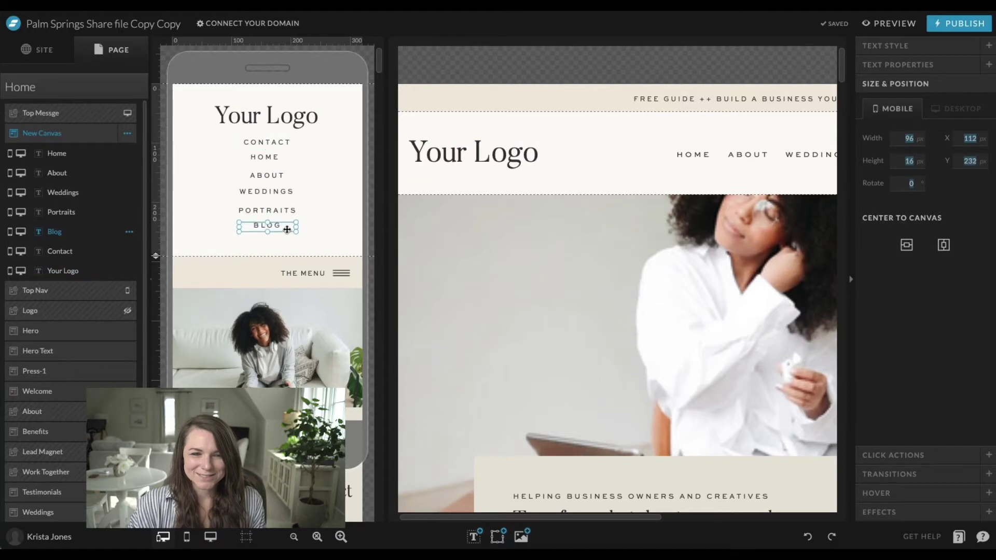
left_click_drag(266, 229, 266, 226)
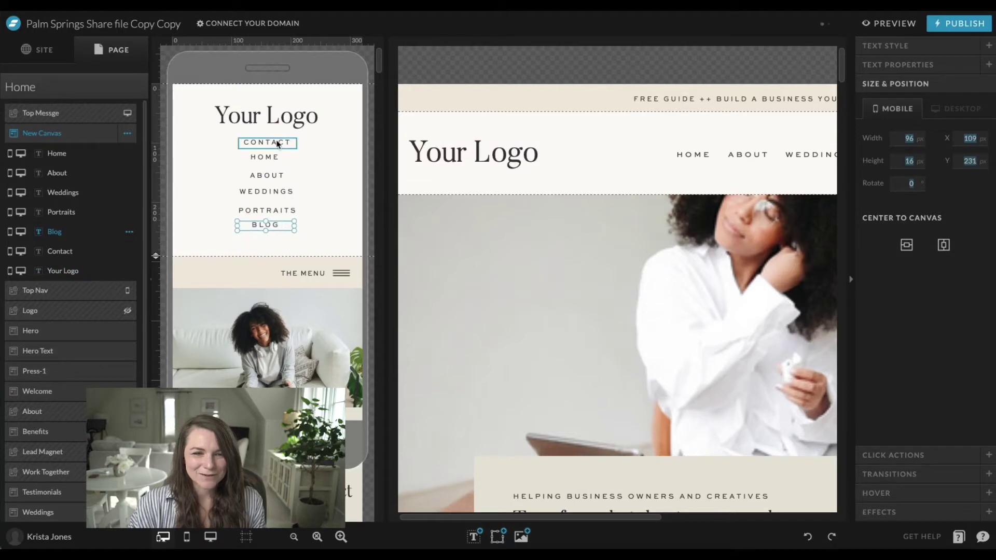
left_click_drag(278, 145, 237, 140)
Align the mobile logo and all six menu items to the horizontal centre of their group
left_click_drag(335, 250, 231, 101)
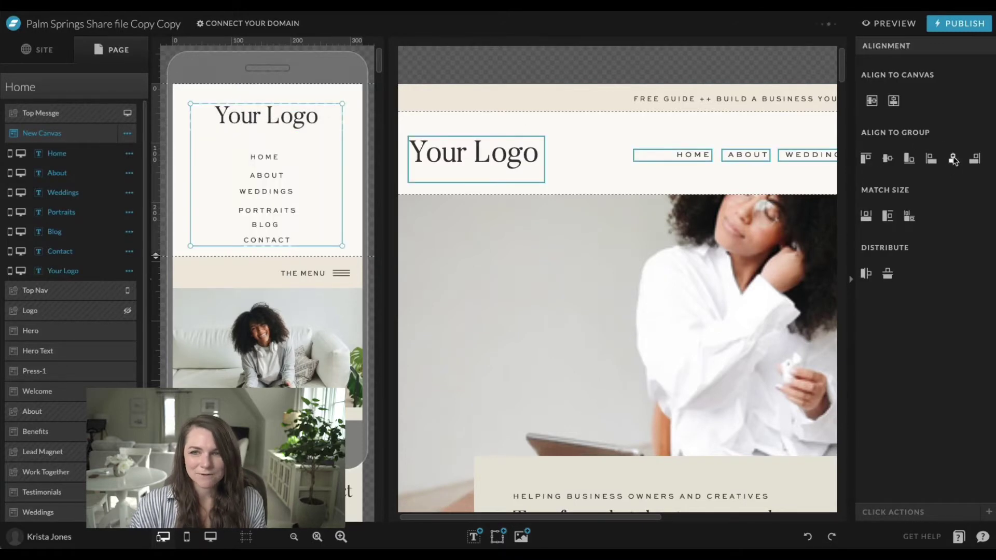
left_click(952, 160)
left_click(354, 115)
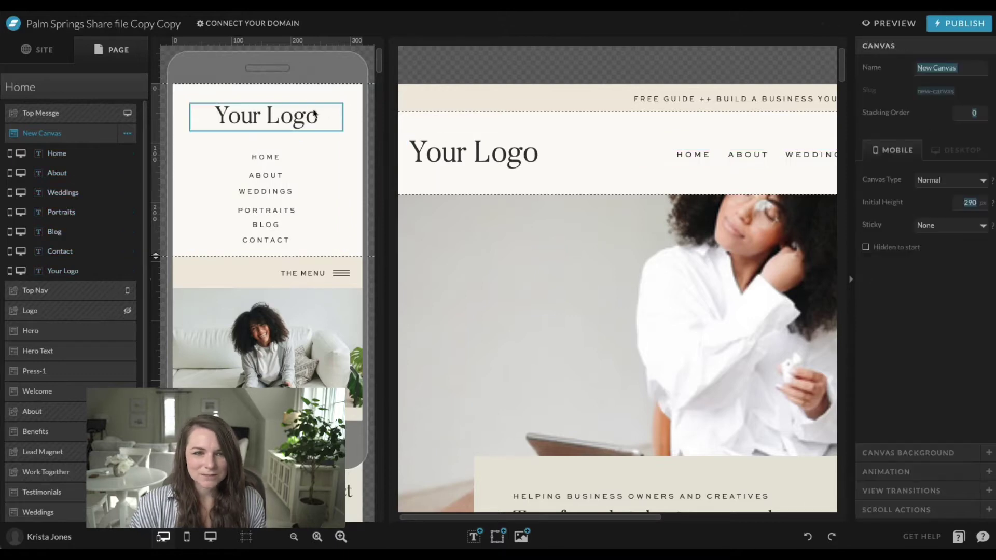
Lower the mobile logo to about Y 45 px and distribute the six menu items evenly in the vertical direction
left_click(311, 116)
left_click_drag(311, 117, 305, 123)
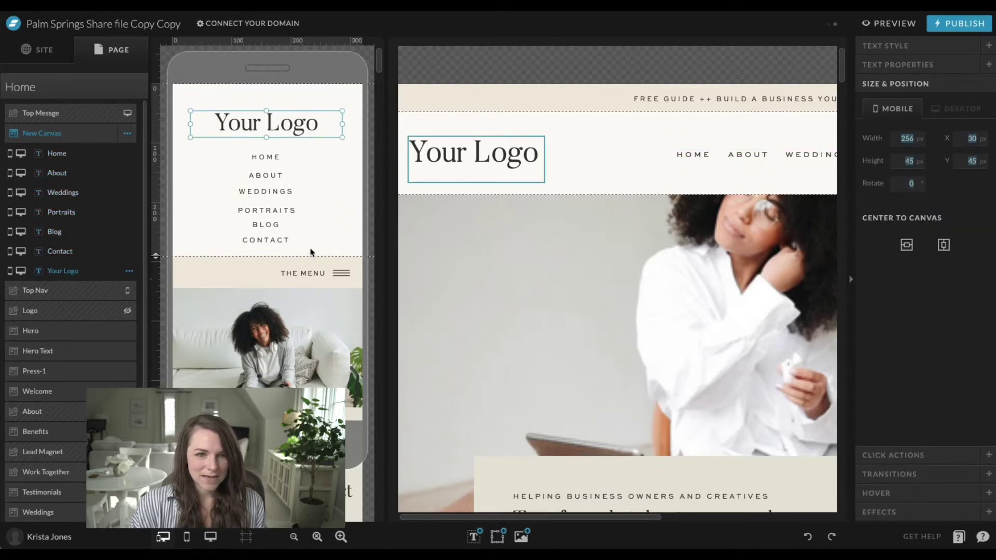
left_click_drag(310, 252, 236, 149)
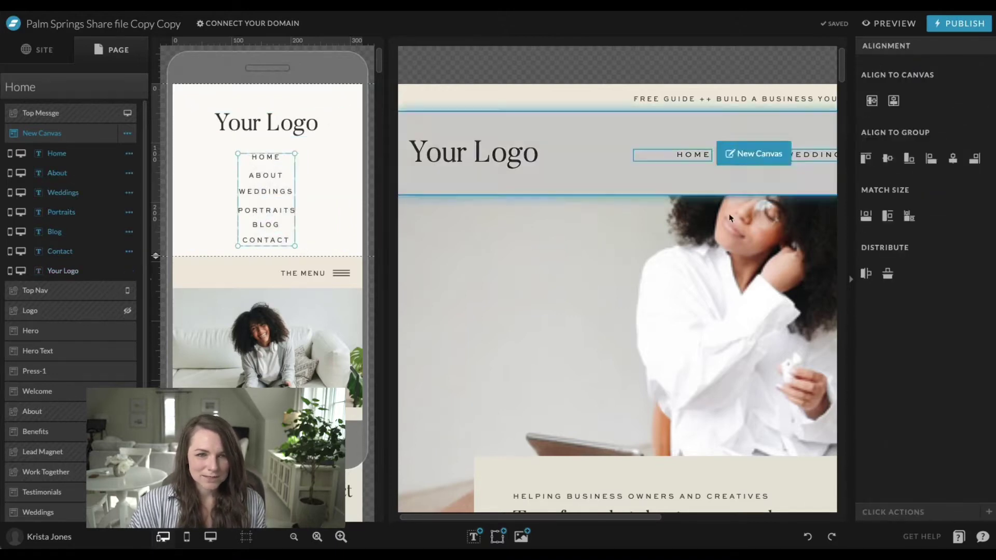
left_click(887, 275)
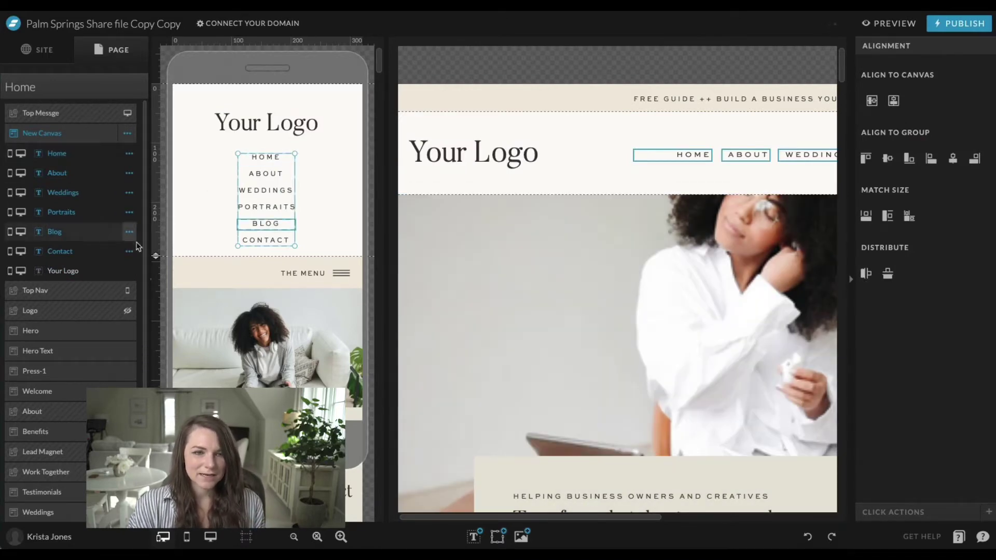
Extend the mobile canvas height to about 313 px and lower the logo to about Y 51 px
left_click_drag(152, 256, 151, 271)
left_click(334, 244)
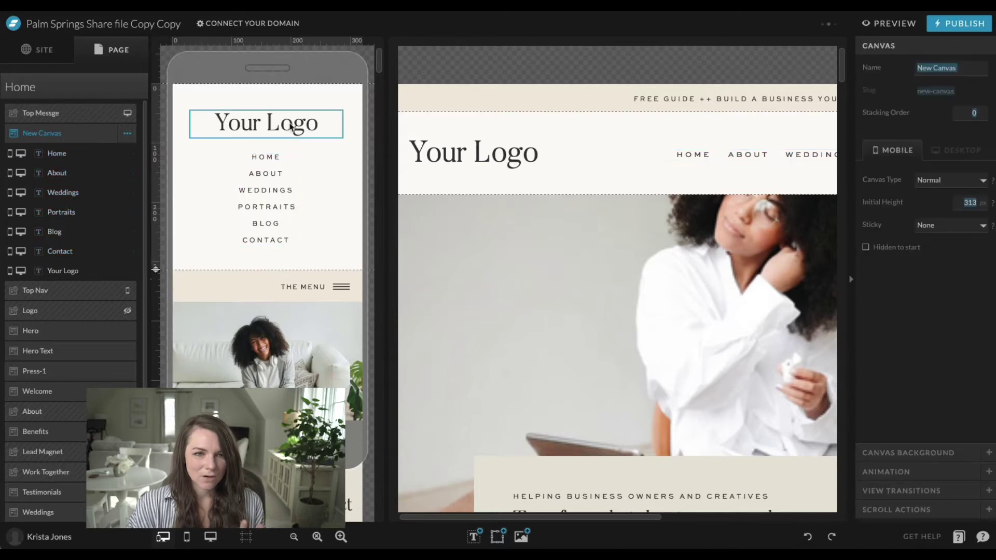
left_click(290, 127)
left_click_drag(291, 127, 291, 130)
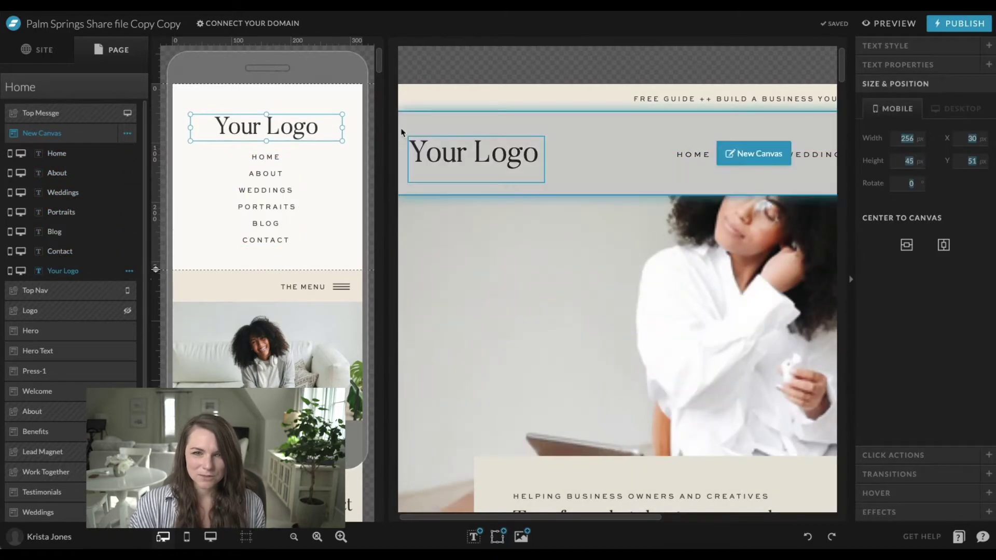
Link the logo text to the Home page
left_click(907, 456)
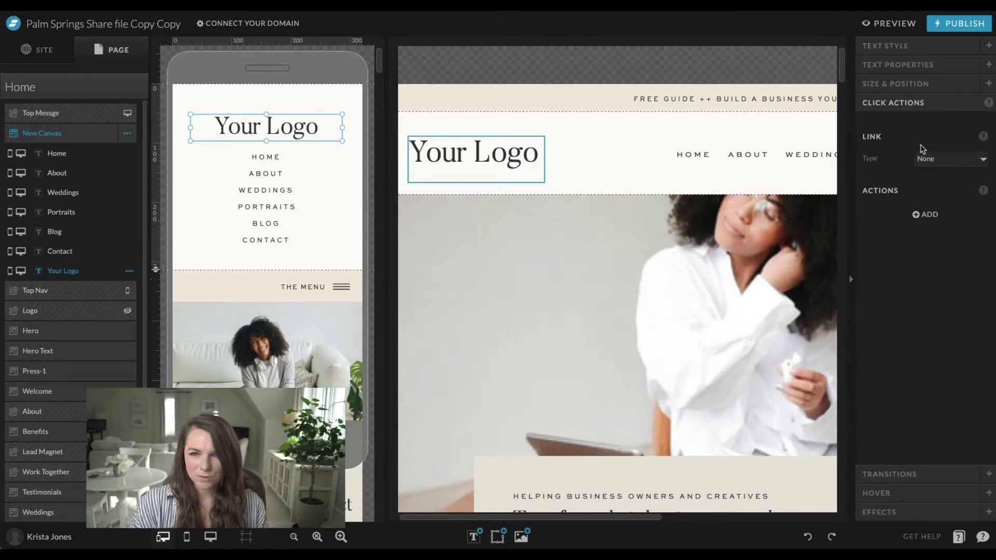
left_click(930, 164)
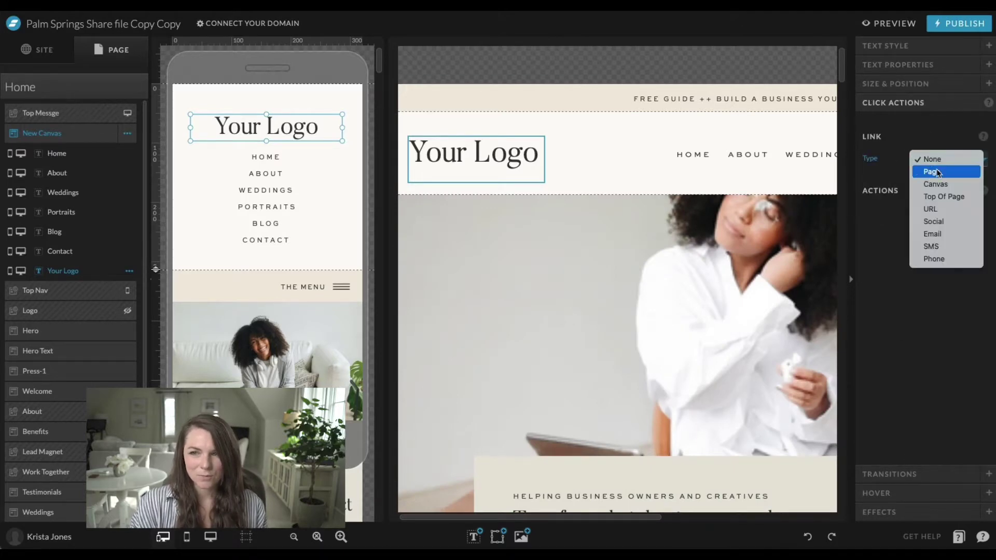
left_click(939, 172)
left_click(953, 181)
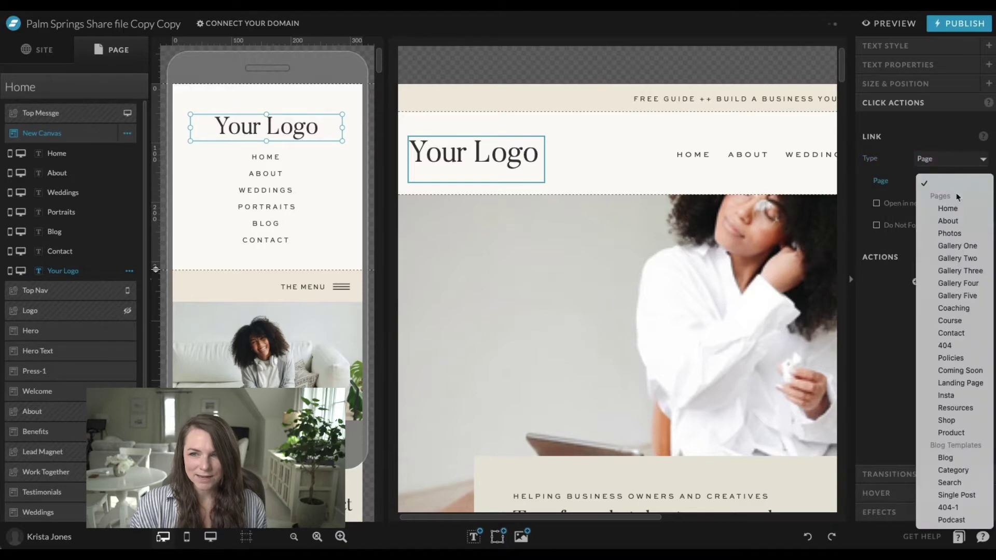
left_click(953, 208)
left_click(614, 178)
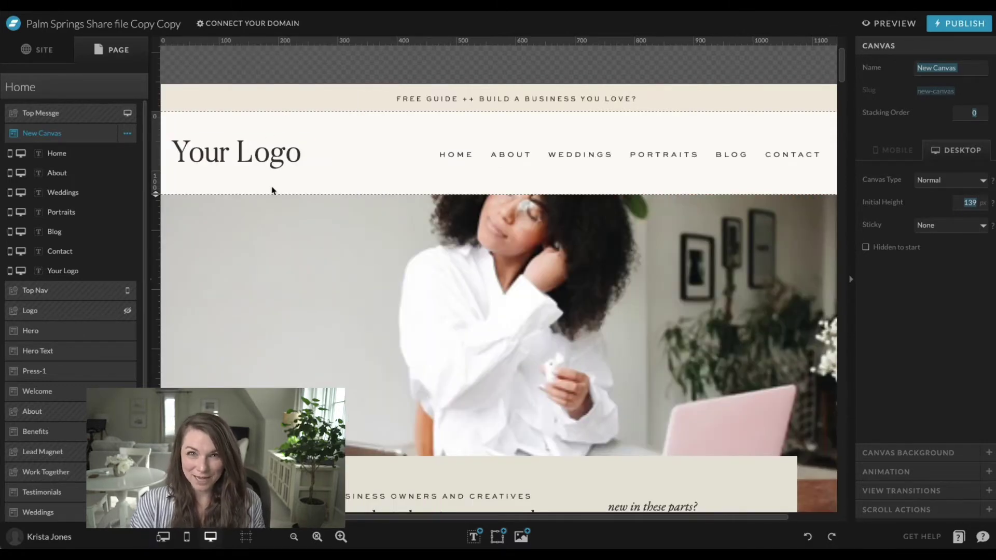
Rename the new canvas to Header followed by the designer's first name and convert it to a site canvas
left_click(128, 133)
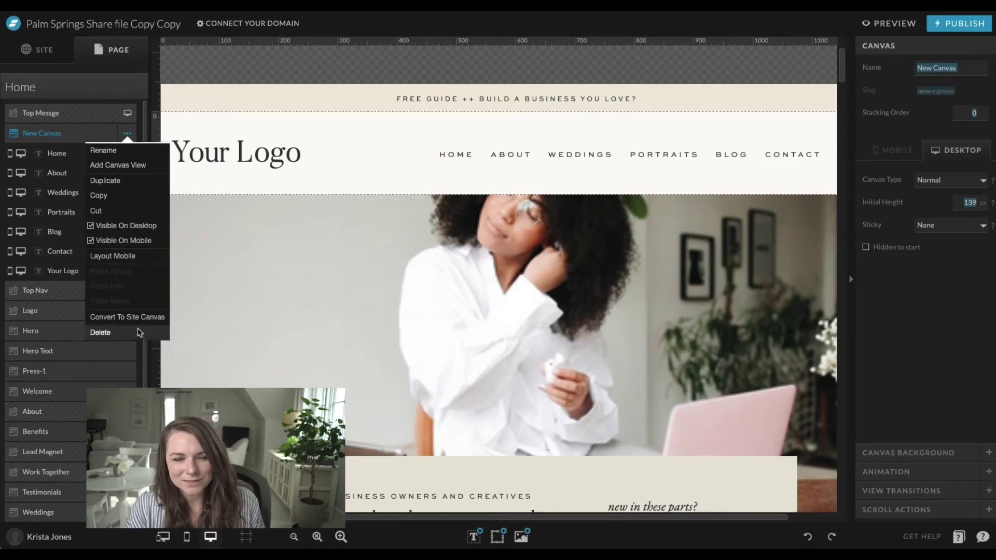
left_click(137, 156)
type("Hea")
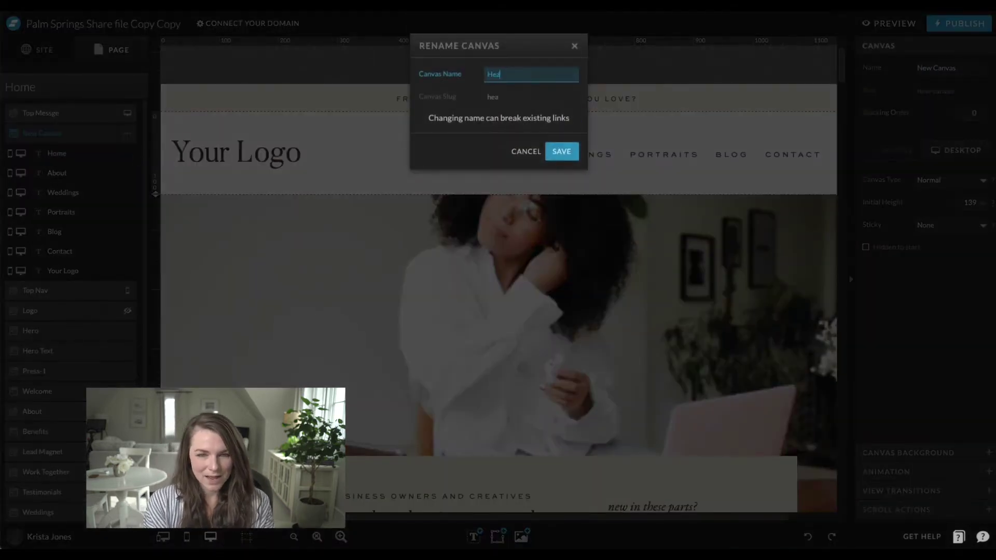
type("der Krista")
key("Return")
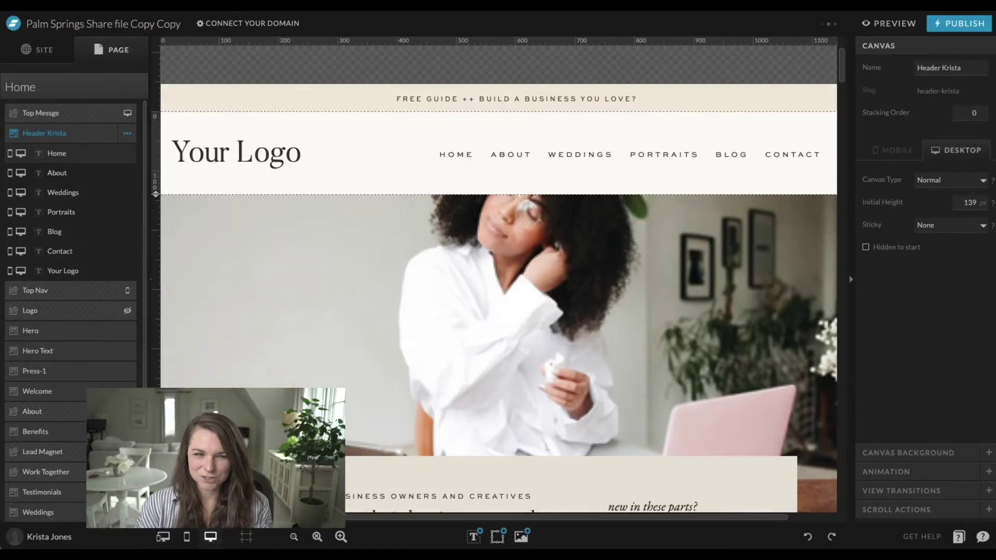
left_click(127, 134)
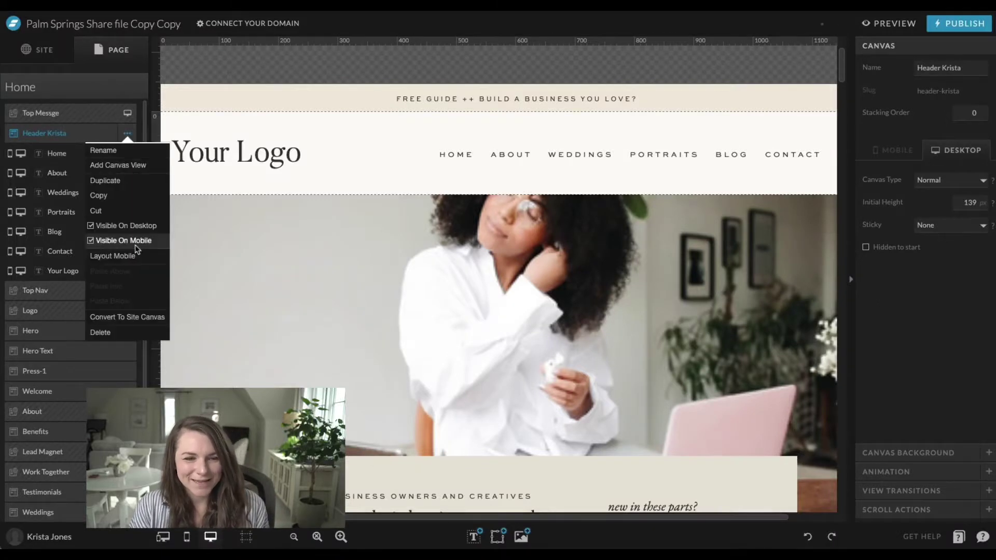
left_click(132, 323)
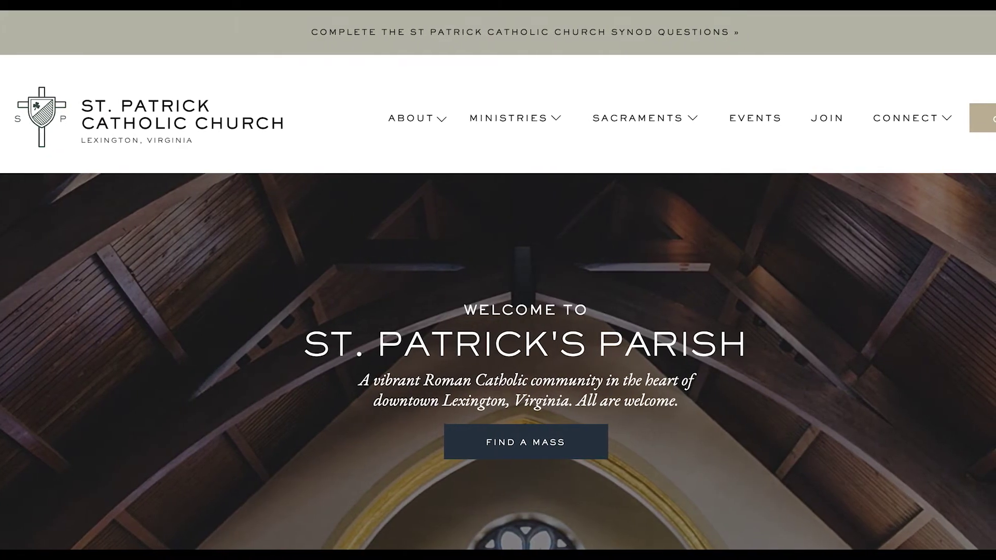
Examine the About and Ministries dropdown menus on the St. Patrick Catholic Church example site
left_click(418, 121)
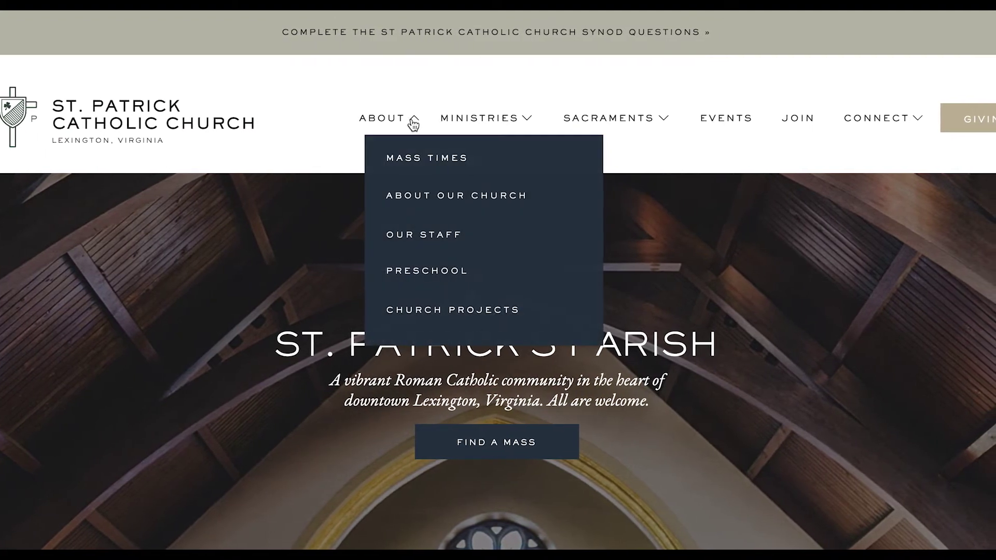
left_click(521, 120)
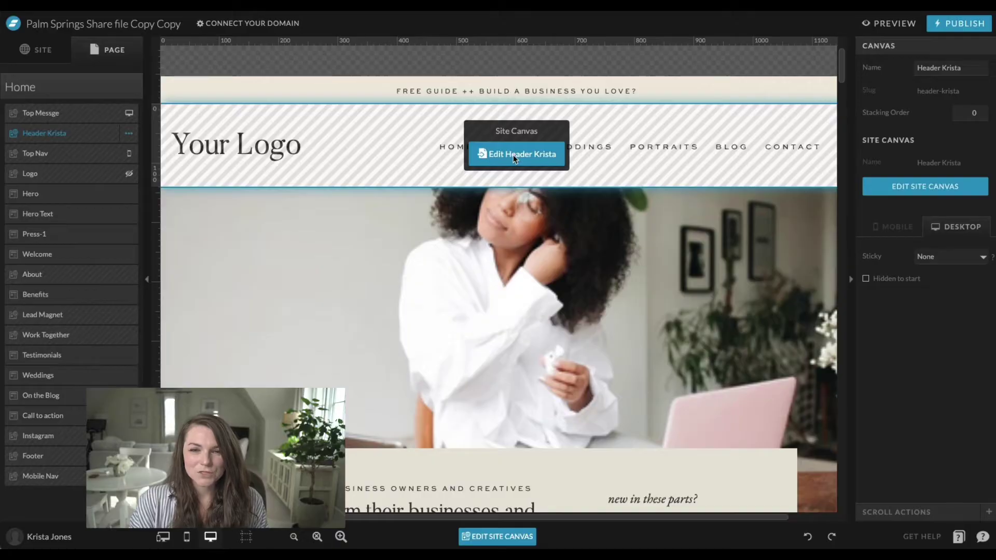
Open the header site canvas for editing and add an icon to it
left_click(522, 156)
left_click(497, 536)
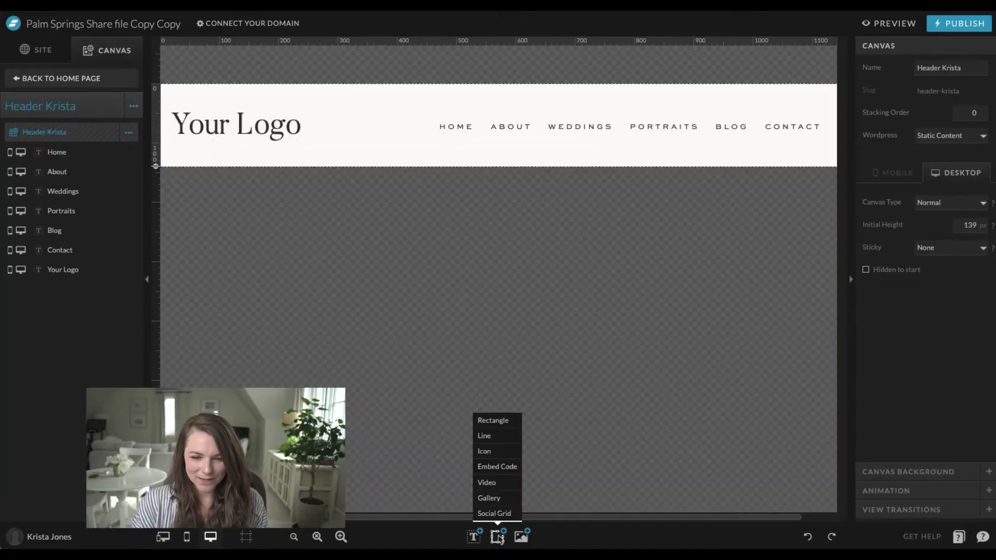
left_click(498, 451)
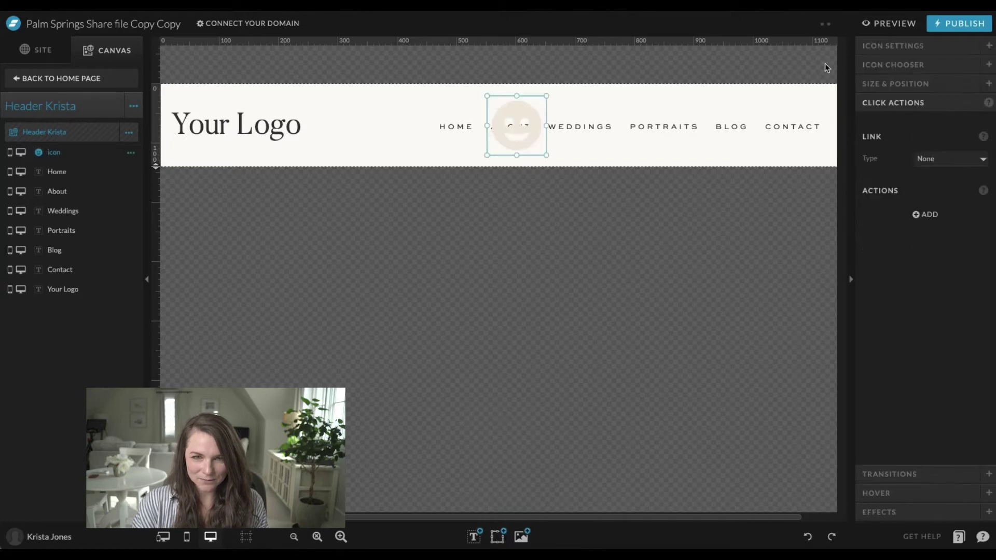
Recolour the smiley icon with palette color 1, the dark charcoal
left_click(923, 46)
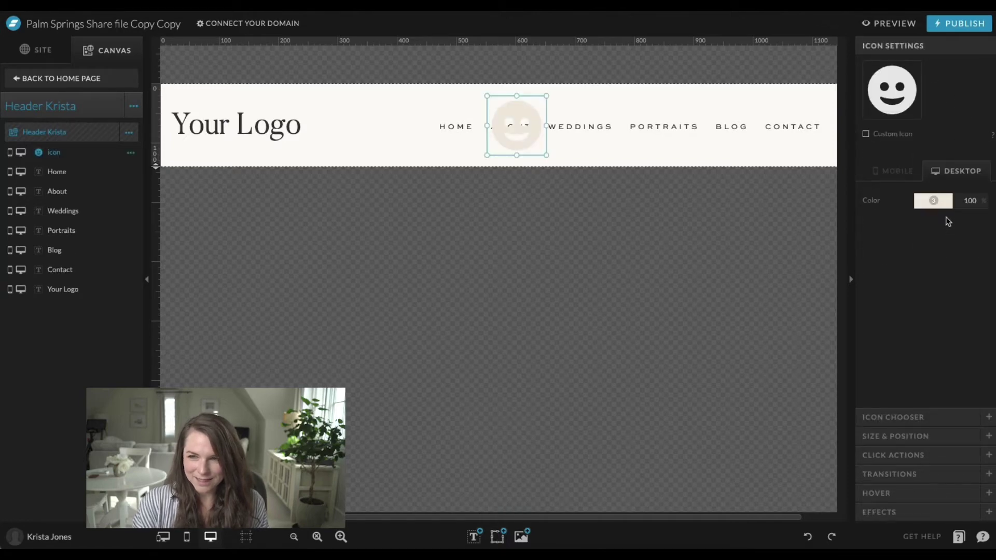
left_click(940, 203)
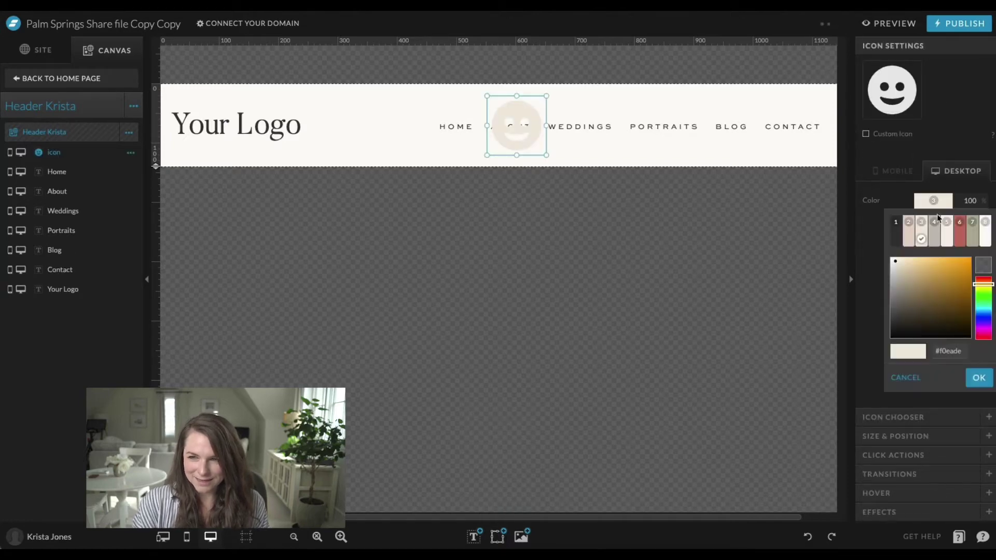
left_click(897, 236)
Replace the smiley icon with the thin right-pointing chevron from the icon library
left_click(889, 418)
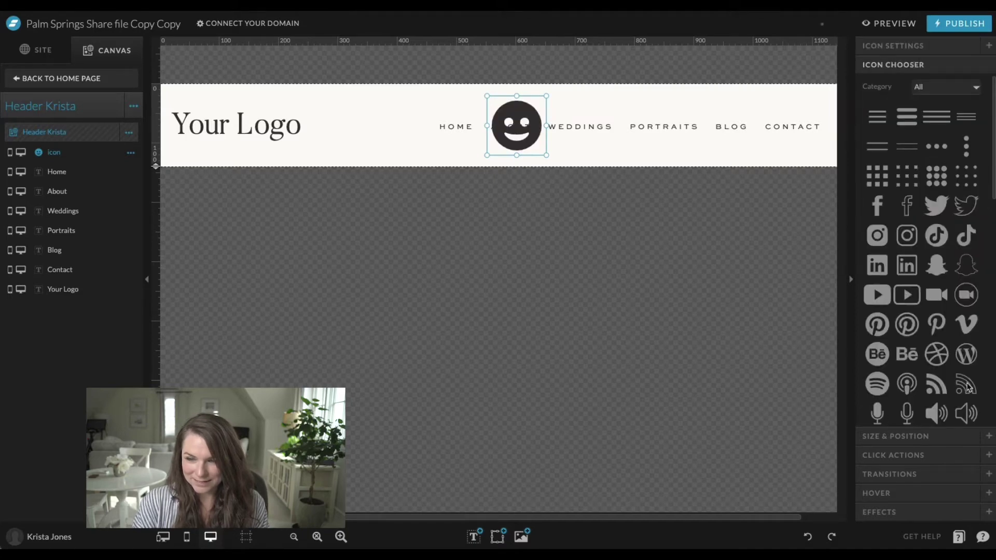
scroll(968, 387, "down", 10)
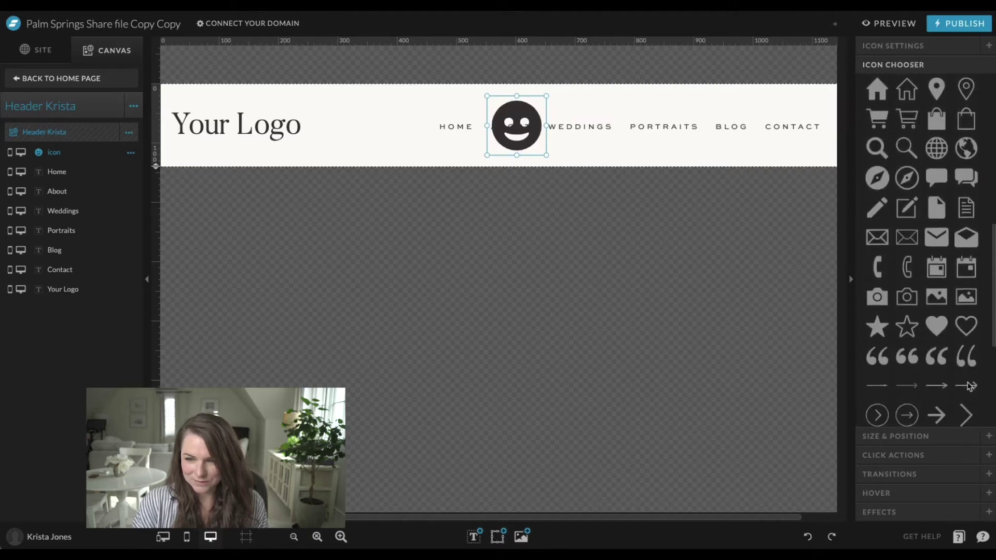
scroll(943, 363, "down", 5)
left_click(965, 269)
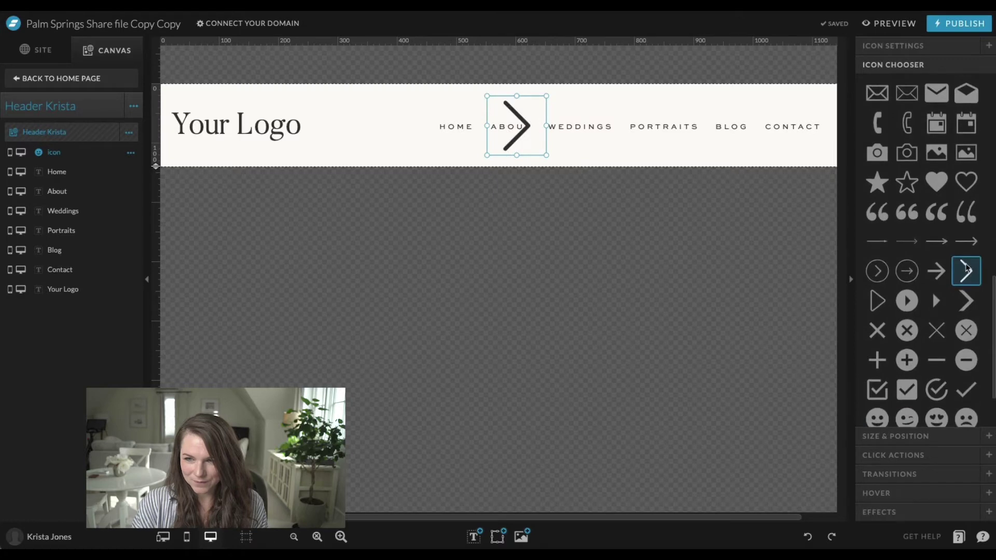
Shrink the chevron to about 20 by 17 px, rotate it 90° to point down, and place it just after Weddings
left_click_drag(546, 96, 621, 130)
left_click(525, 164)
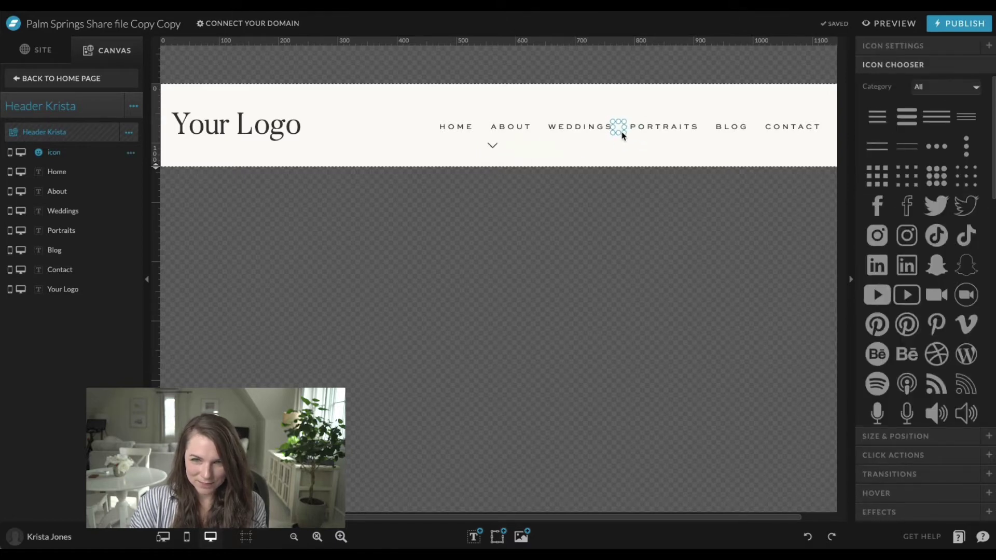
left_click_drag(620, 130, 612, 132)
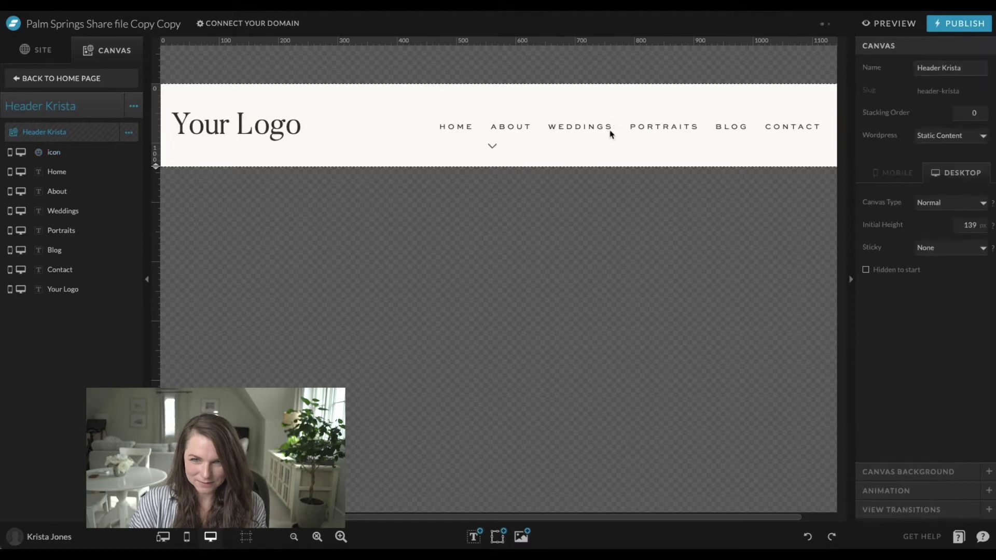
Shift Home, About, Weddings and the chevron together slightly left to make room before Portraits
left_click_drag(492, 149, 446, 109)
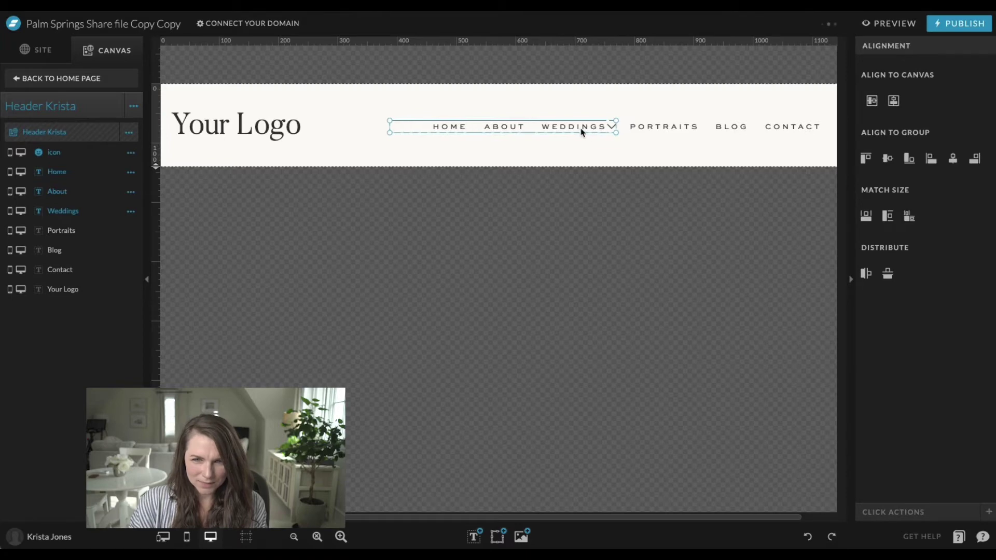
left_click(613, 147)
left_click(617, 132)
left_click_drag(623, 146, 457, 110)
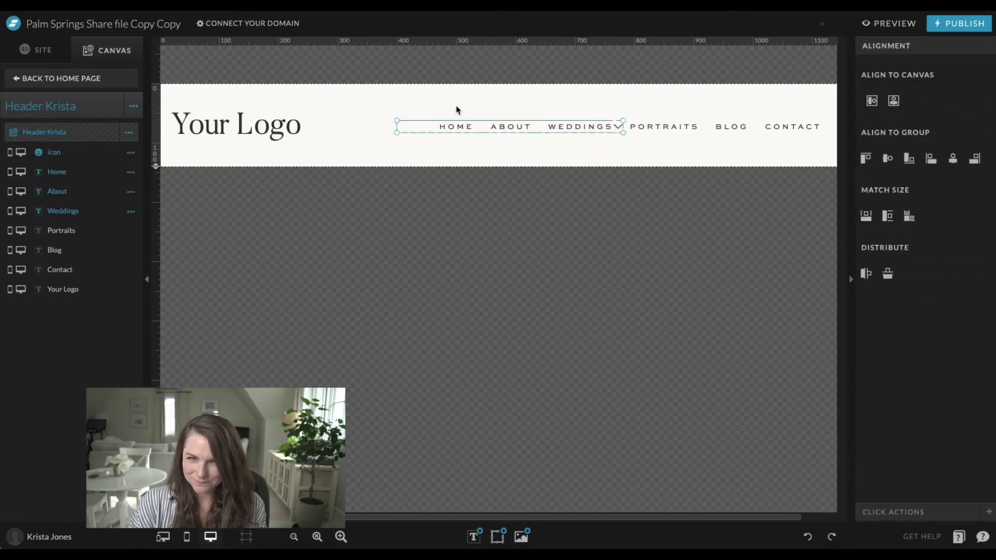
key("Left")
key("Left")
key("Left")
key("Left")
key("Left")
key("Left")
key("Left")
key("Left")
key("Left")
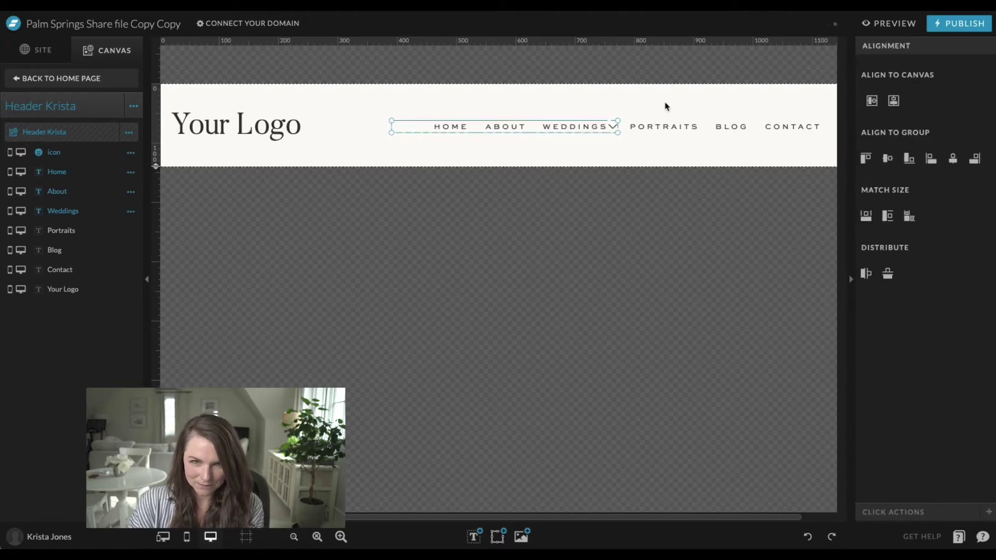
key("Left")
Nudge the chevron to X 754, Y 65 and hide it on mobile
left_click(614, 126)
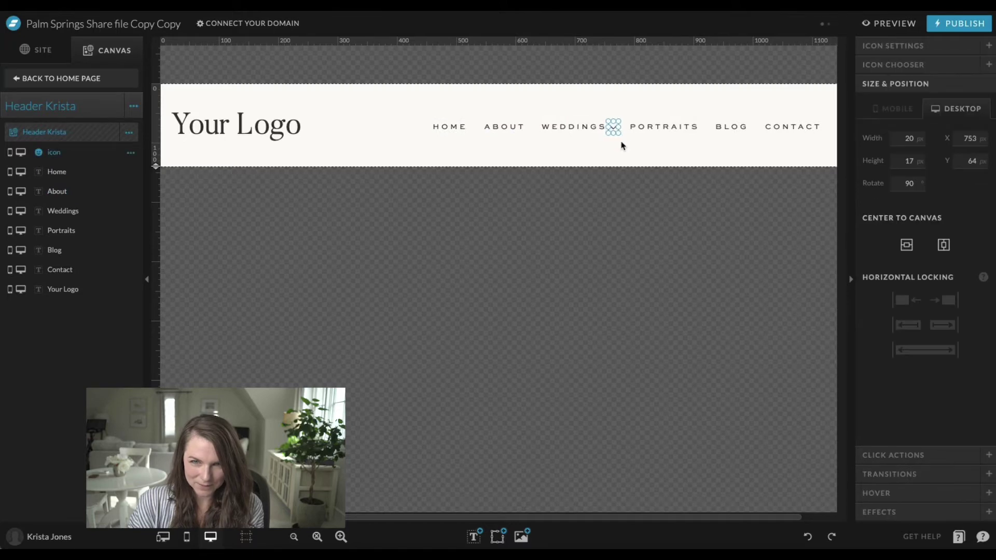
left_click(620, 146)
left_click(613, 130)
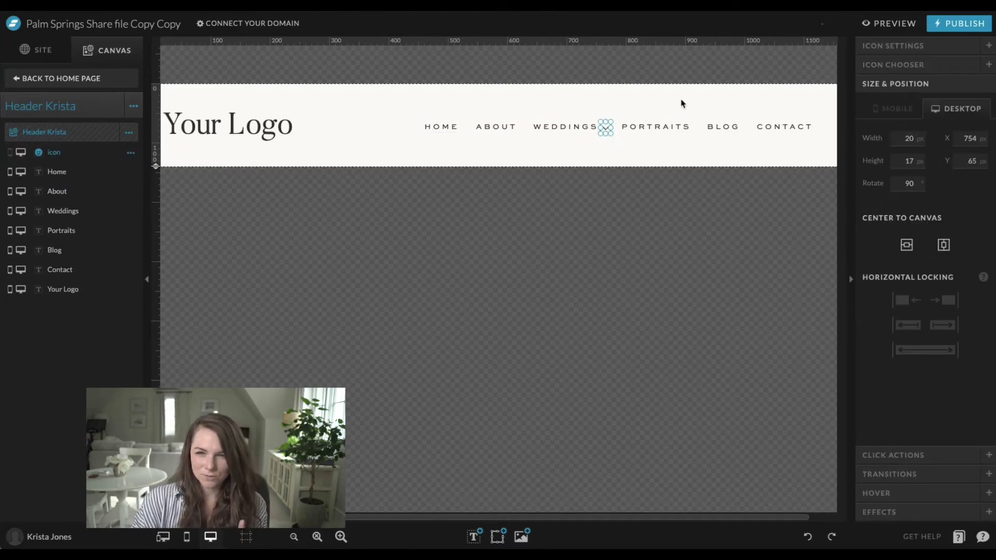
left_click(643, 109)
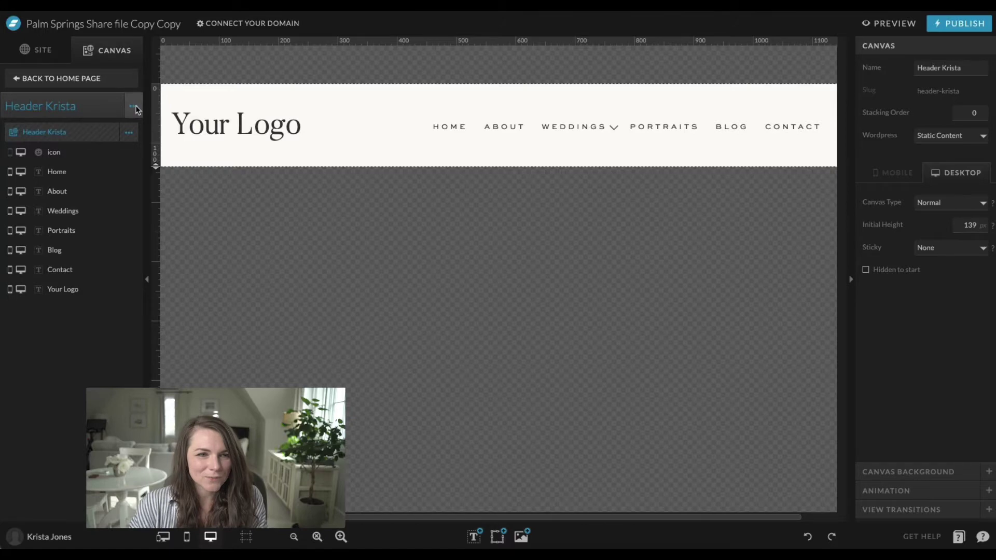
Add a view to the header canvas
left_click(133, 106)
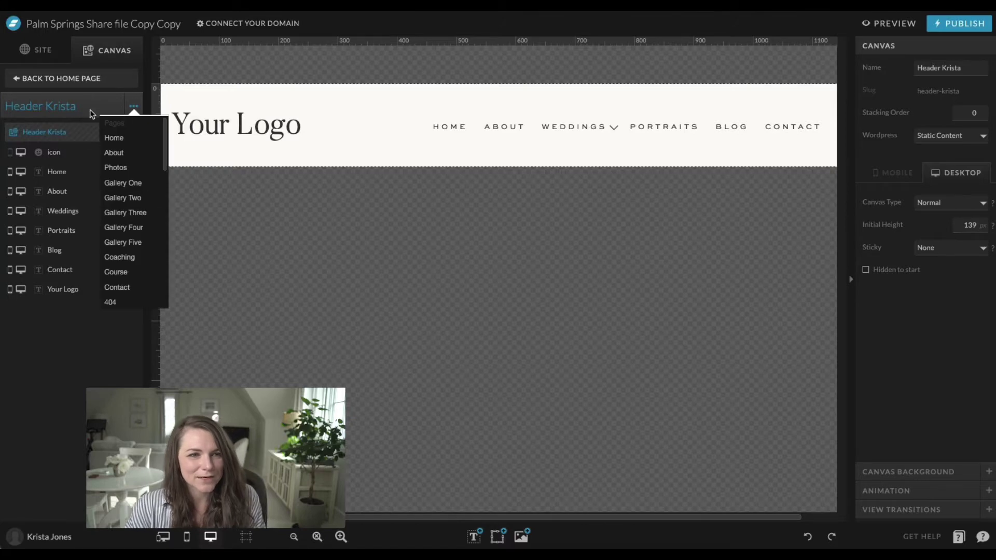
left_click(129, 133)
left_click(139, 164)
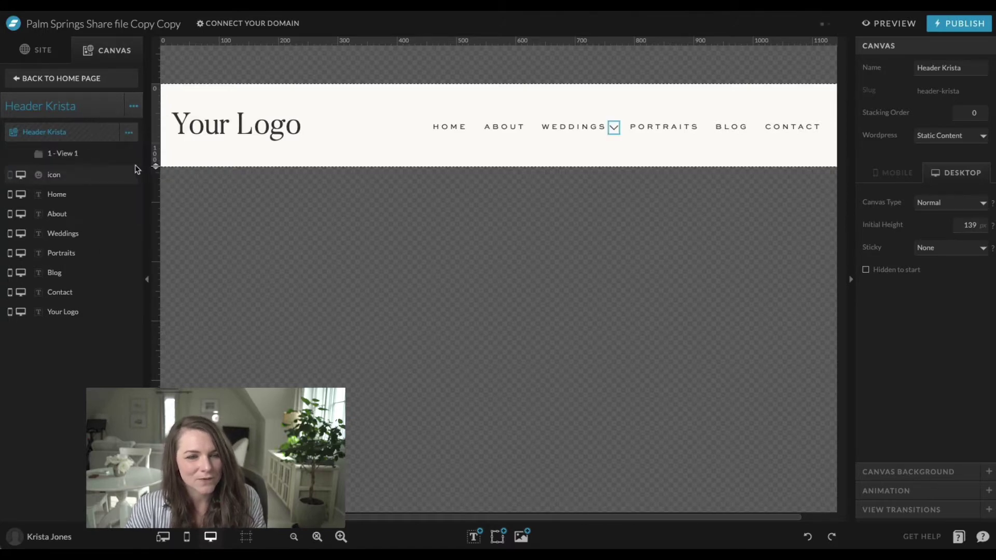
Add a rectangle about 208 by 100 px and place it directly beneath the Weddings menu item
left_click(500, 537)
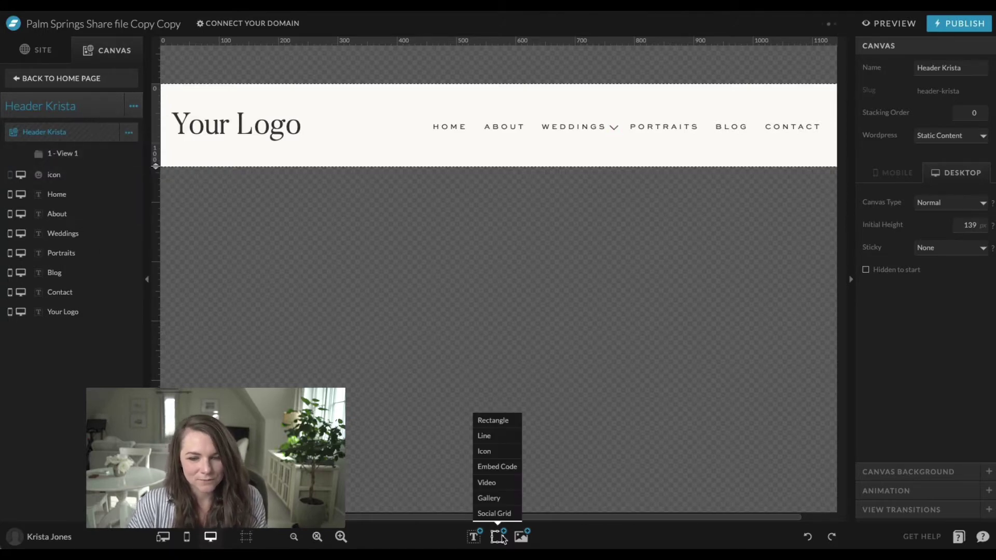
left_click(492, 420)
left_click_drag(658, 142, 493, 169)
left_click_drag(458, 142, 622, 171)
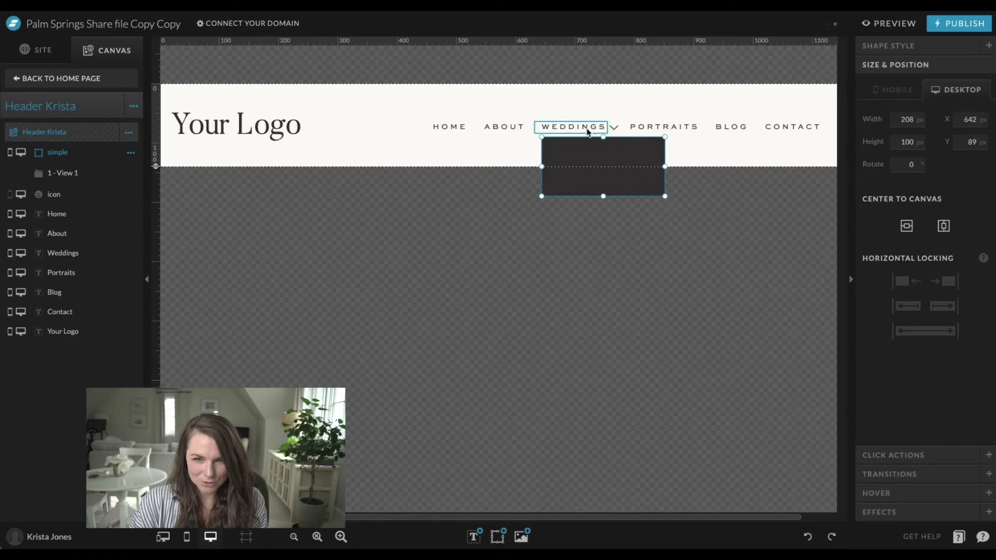
left_click(912, 45)
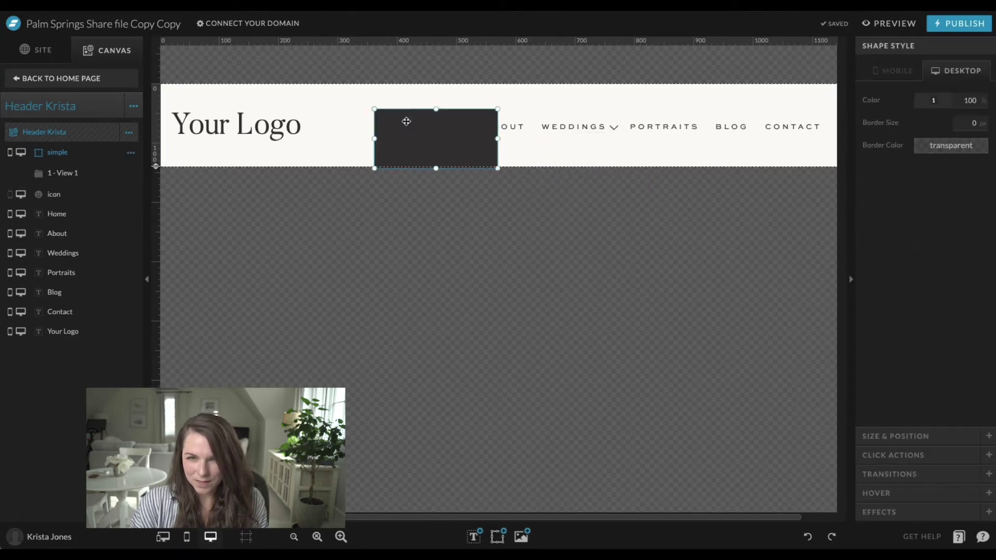
left_click_drag(405, 120, 574, 149)
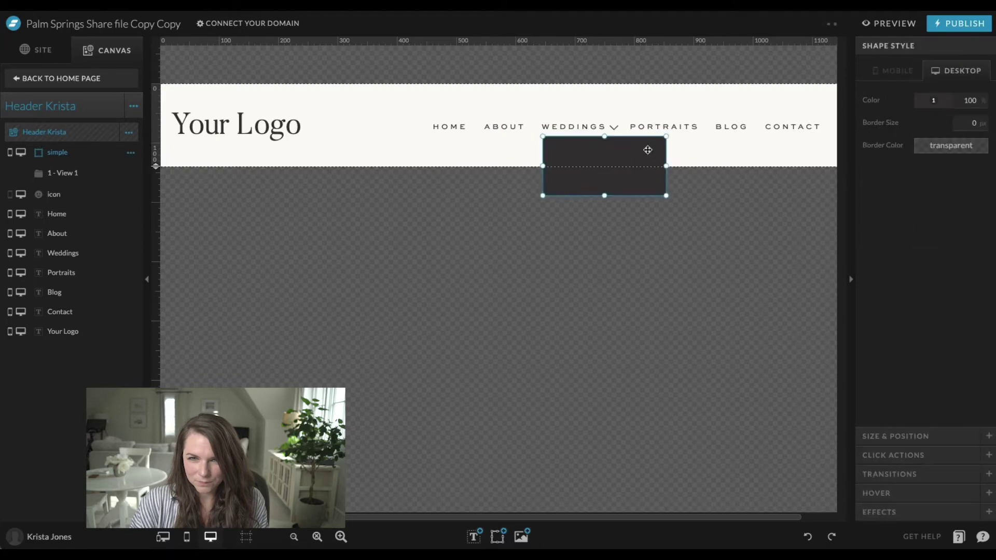
Fill the dropdown rectangle with palette color 7, the sage green, and extend its lower edge slightly downward
left_click(934, 100)
left_click(952, 143)
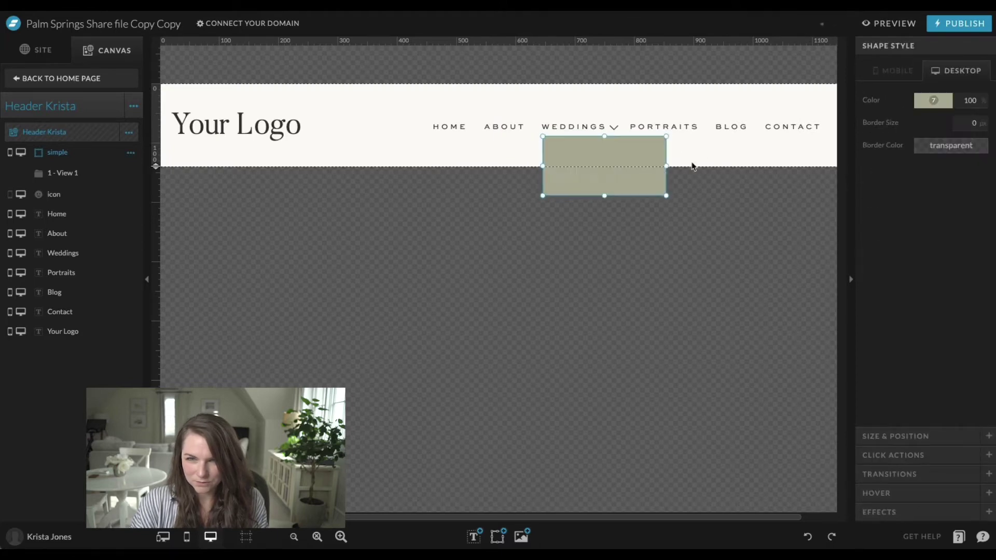
left_click(679, 172)
left_click(623, 179)
left_click_drag(605, 196, 605, 209)
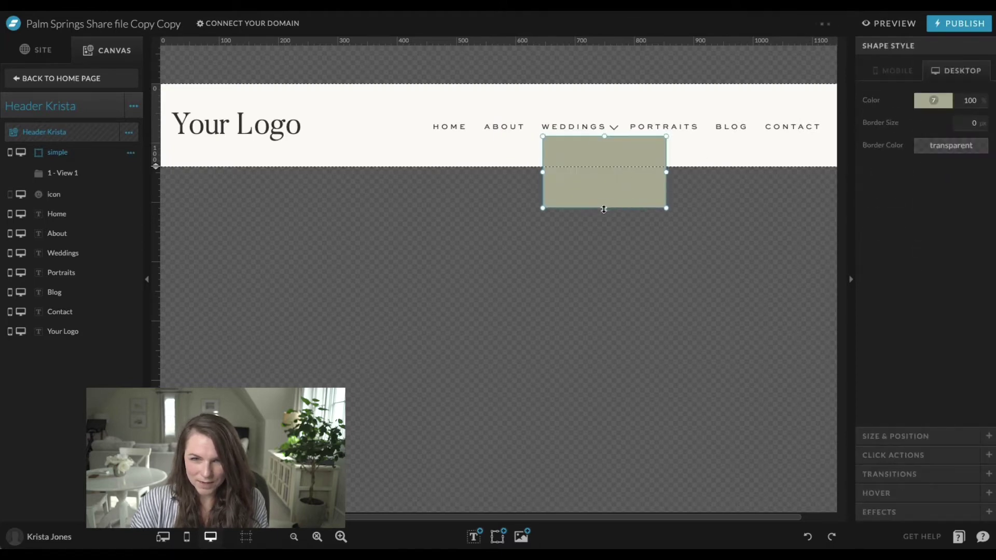
left_click(709, 152)
Duplicate the Portraits text onto the upper part of the rectangle, left-align it, and change its wording to Atlanta Weddings
left_click(684, 130)
key("ctrl+d")
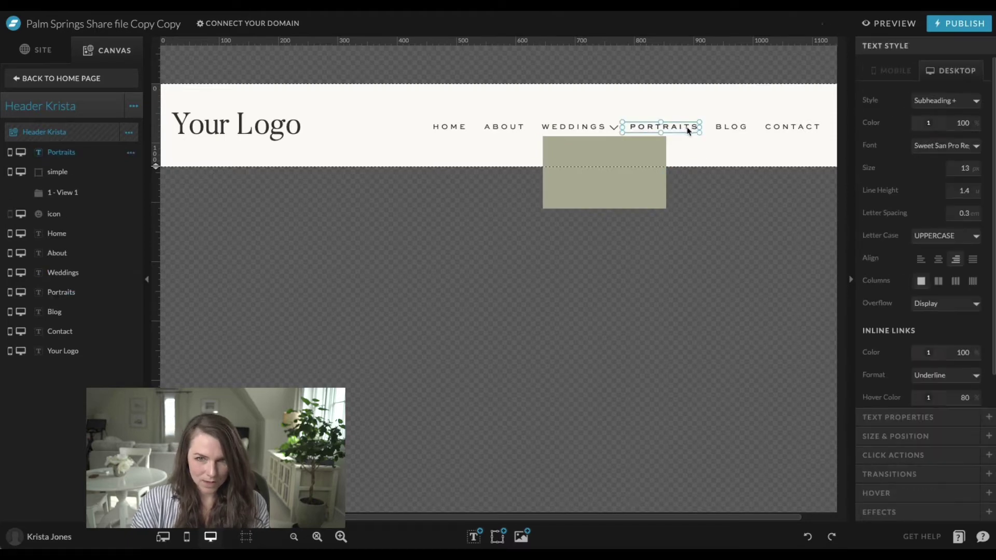
left_click_drag(684, 130, 617, 155)
left_click(920, 259)
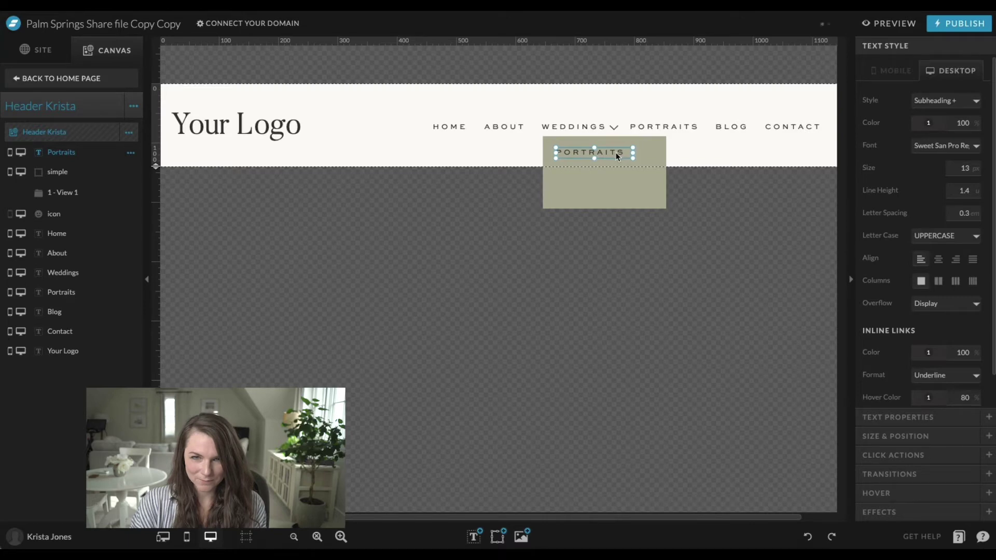
double_click(613, 153)
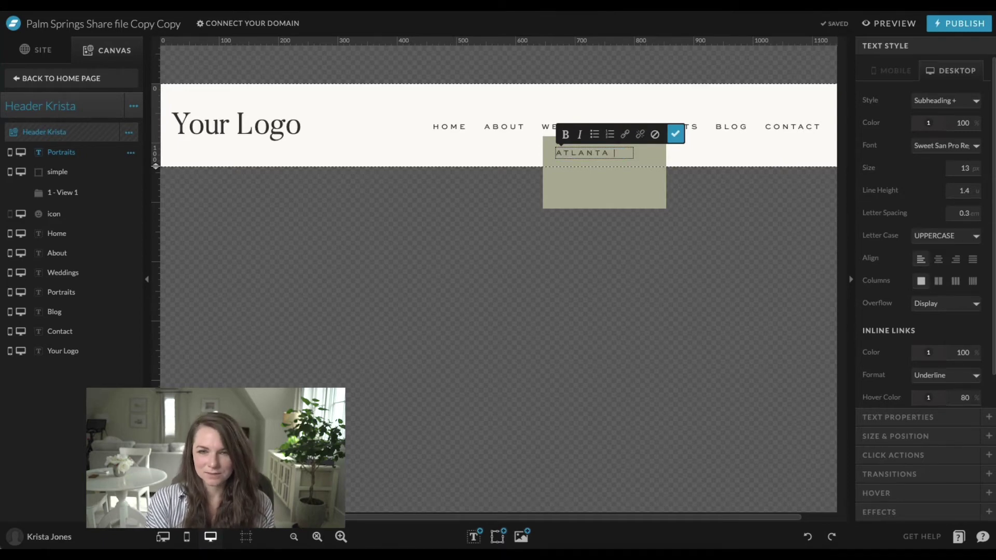
left_click(675, 134)
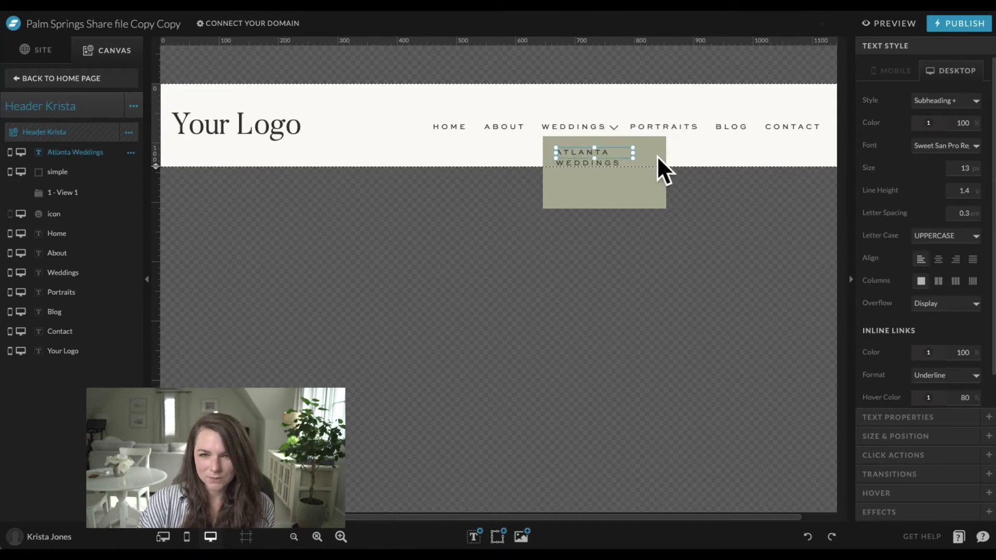
Set the Atlanta Weddings text size to 12 px and widen its text box to fit on one line
left_click_drag(677, 154, 687, 155)
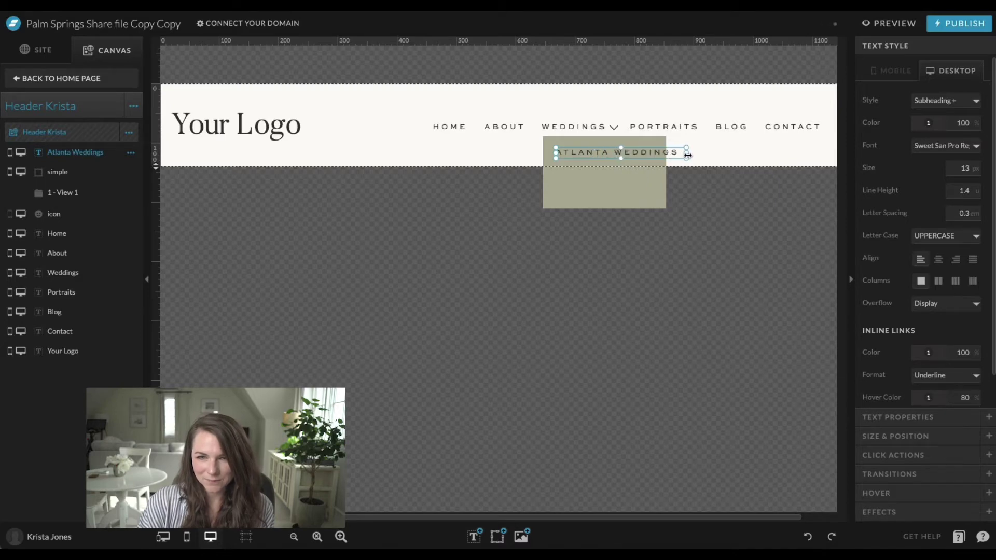
left_click(974, 176)
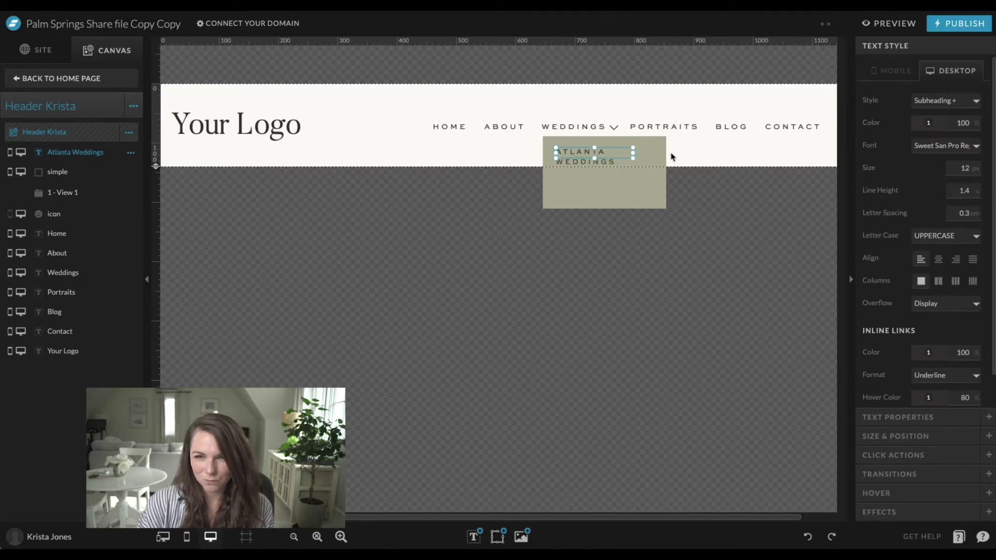
left_click_drag(663, 153, 643, 167)
Duplicate the Atlanta Weddings text, place the copy below it, and change its wording to NYC Weddings
key("ctrl+d")
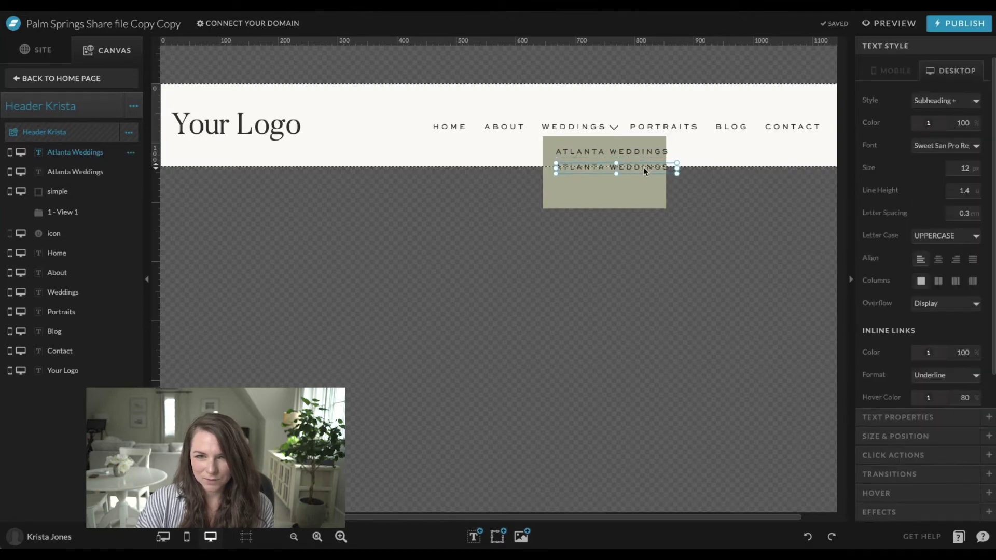
double_click(583, 171)
type("NYC")
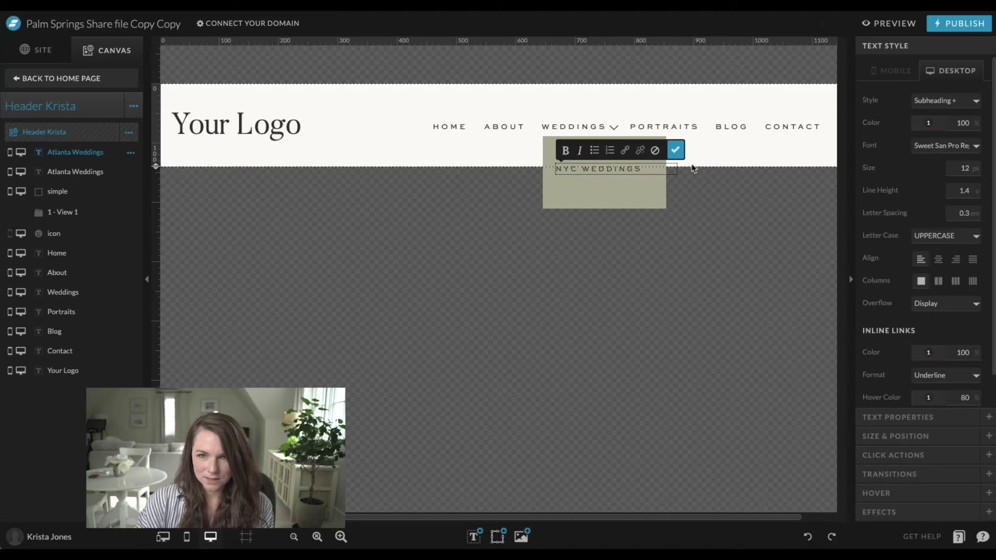
left_click(675, 150)
Duplicate the NYC Weddings text, place the copy below it, and change its wording to Boston Weddings
key("ctrl+d")
mouse_move(623, 175)
left_mouse_down()
mouse_move(633, 191)
mouse_move(614, 183)
left_mouse_up()
left_click(584, 184)
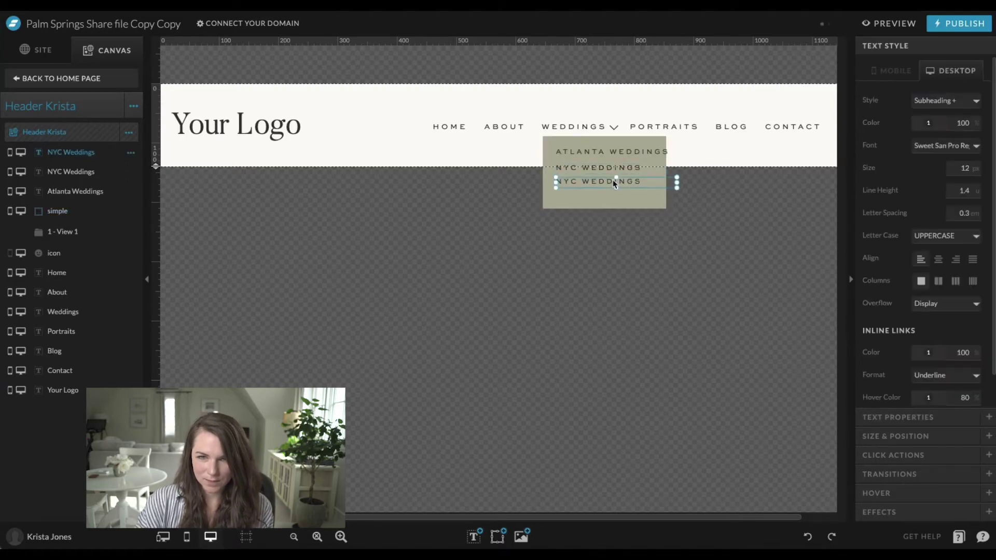
double_click(568, 183)
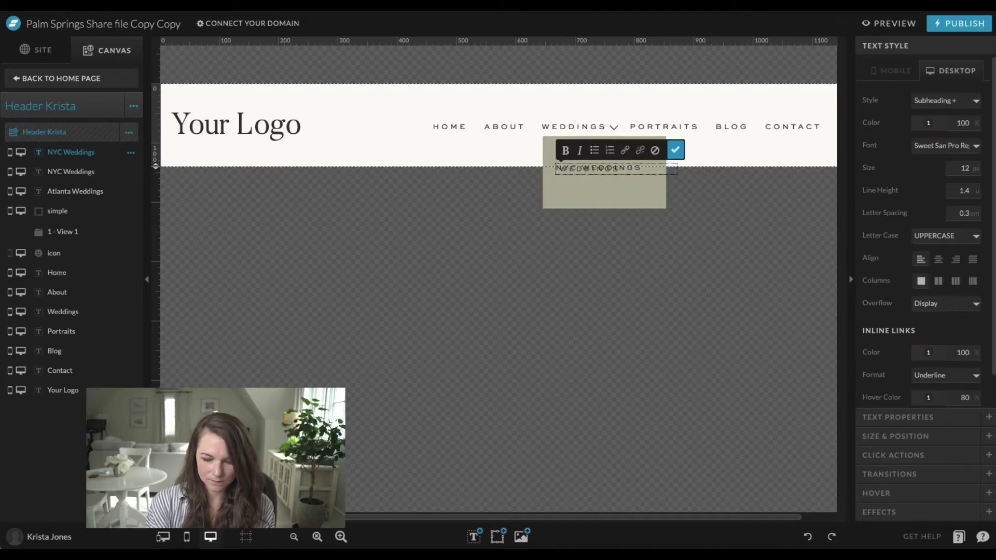
type("Boston")
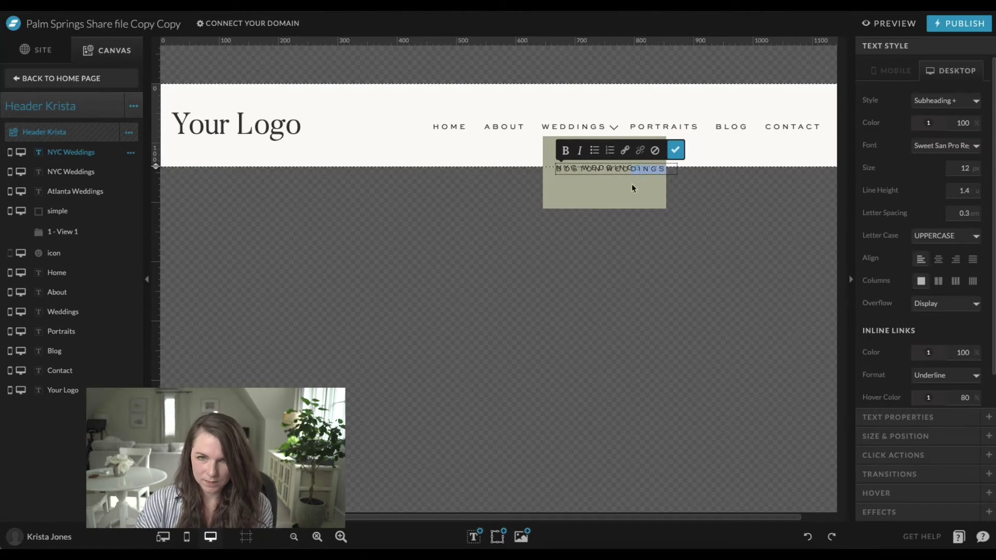
left_click(675, 149)
Space the three wedding items evenly down the dropdown and widen the green rectangle to enclose their full text
left_click_drag(647, 168, 685, 174)
left_click(660, 141)
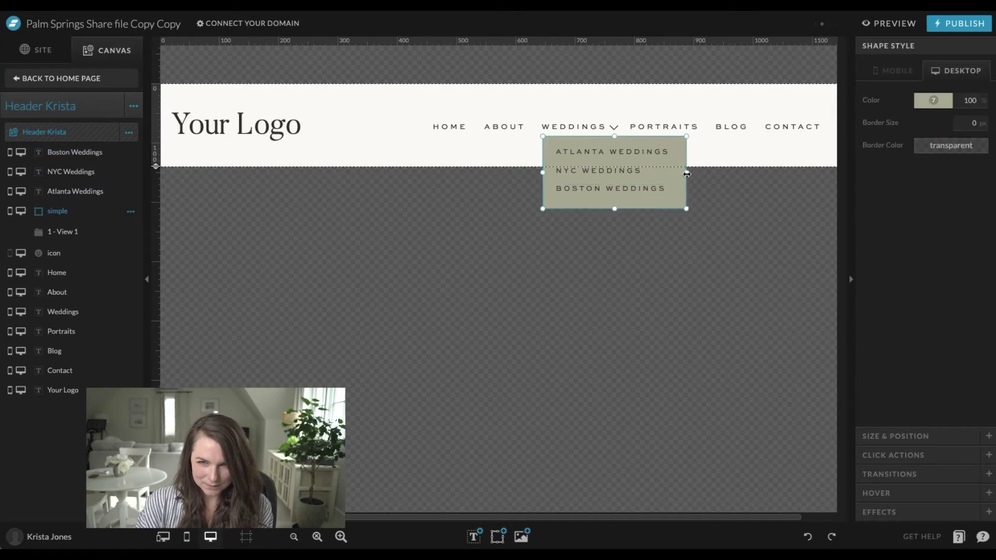
Hide the Atlanta, NYC and Boston Weddings texts on mobile
left_click(631, 152)
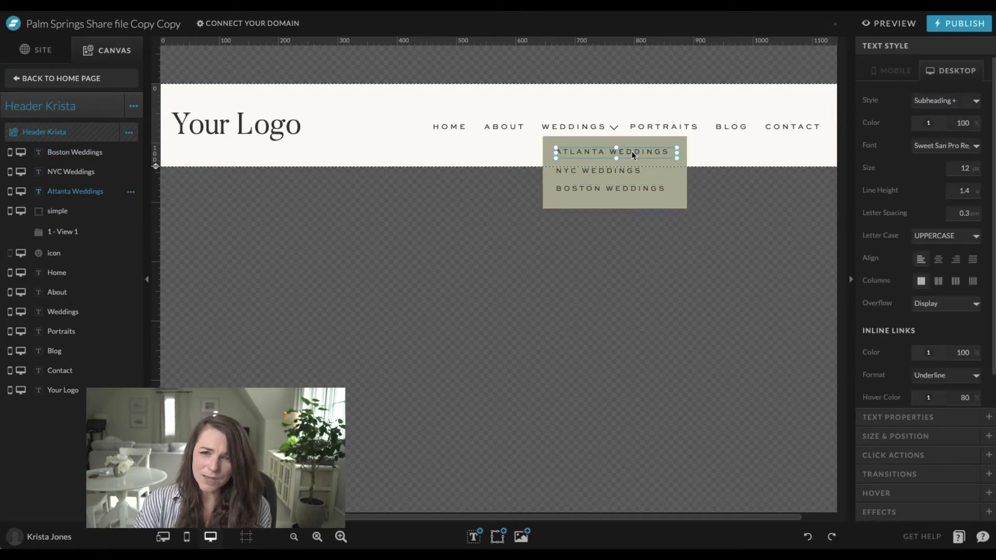
left_click(627, 176)
left_click(627, 192)
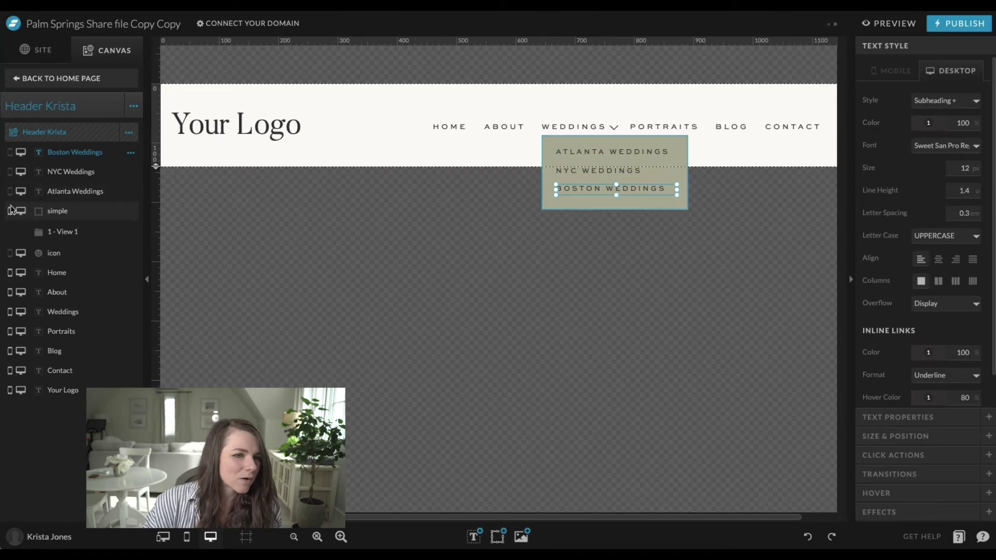
Move the Atlanta, NYC and Boston Weddings texts together with the green rectangle into View 1
left_click(65, 212, "shift")
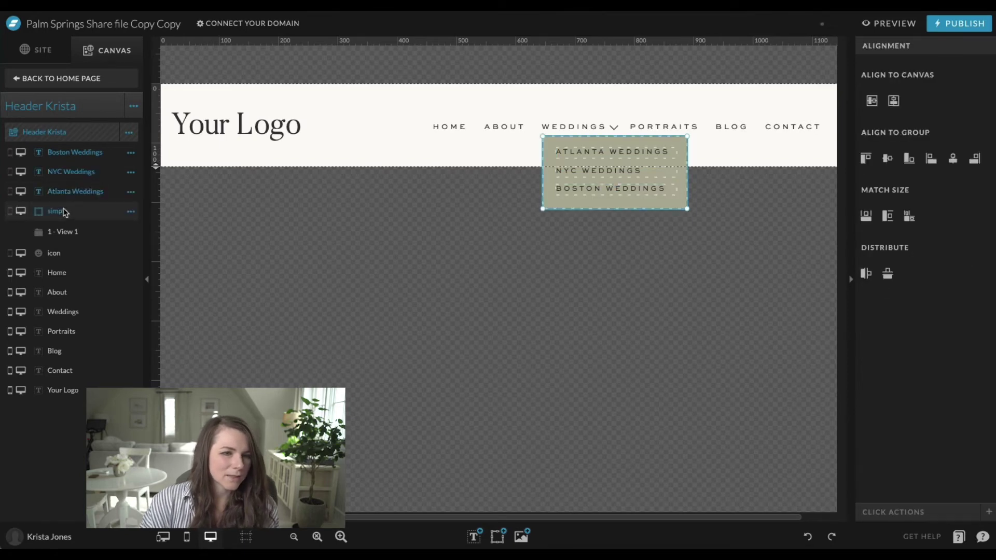
left_click_drag(66, 219, 65, 232)
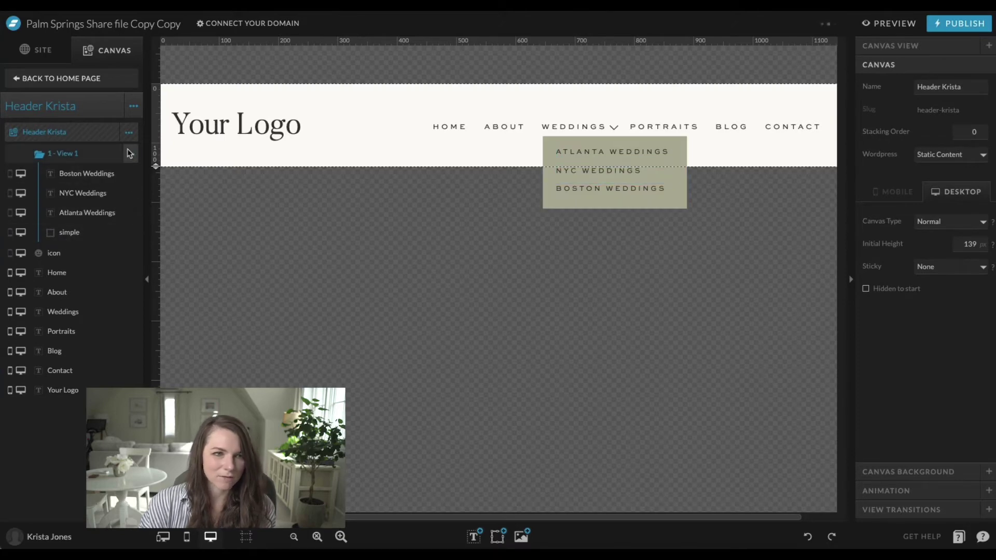
left_click(72, 155)
left_click(90, 156)
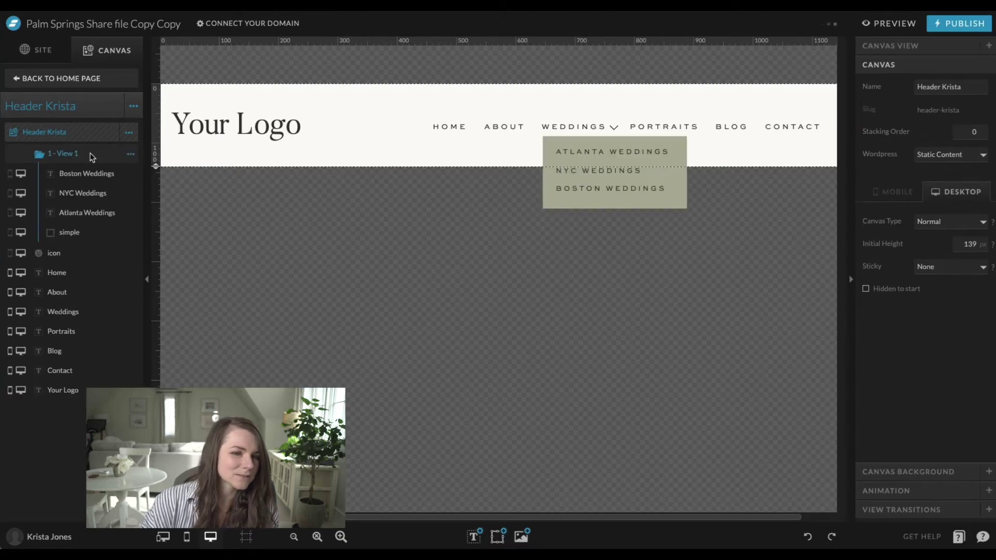
Add an empty second canvas view, place it ahead of View 1 in the order, and open it
left_click(129, 154)
left_click(118, 163)
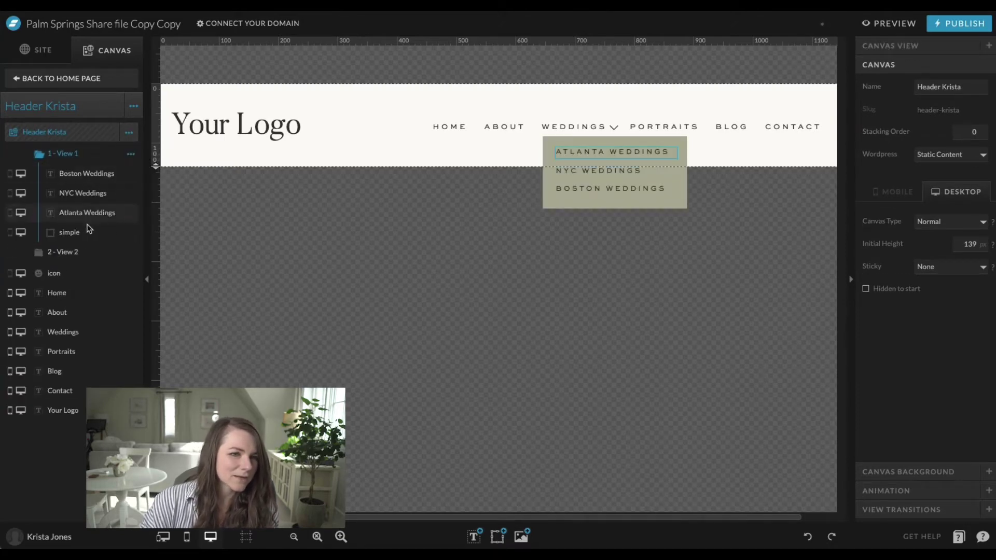
left_click_drag(70, 254, 86, 156)
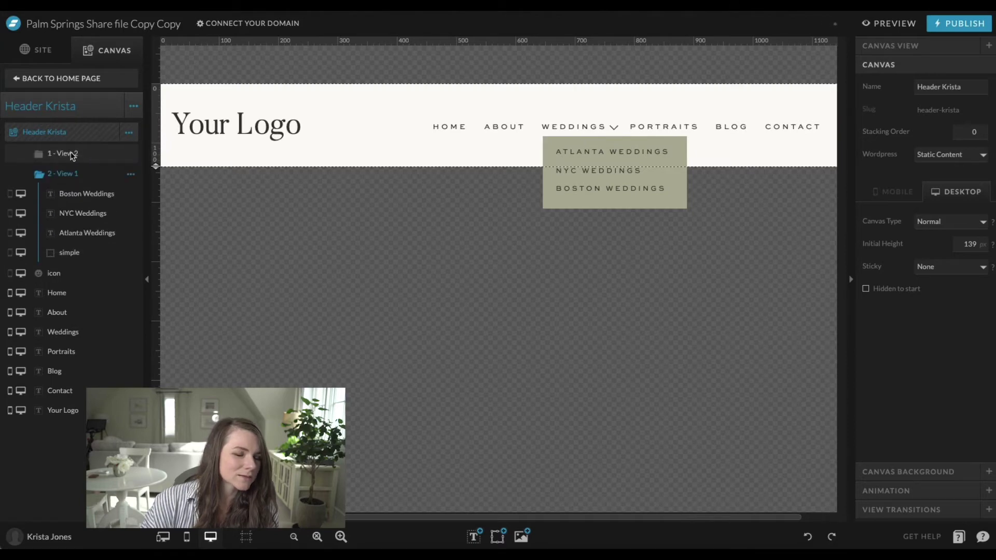
left_click(73, 156)
left_click(80, 175)
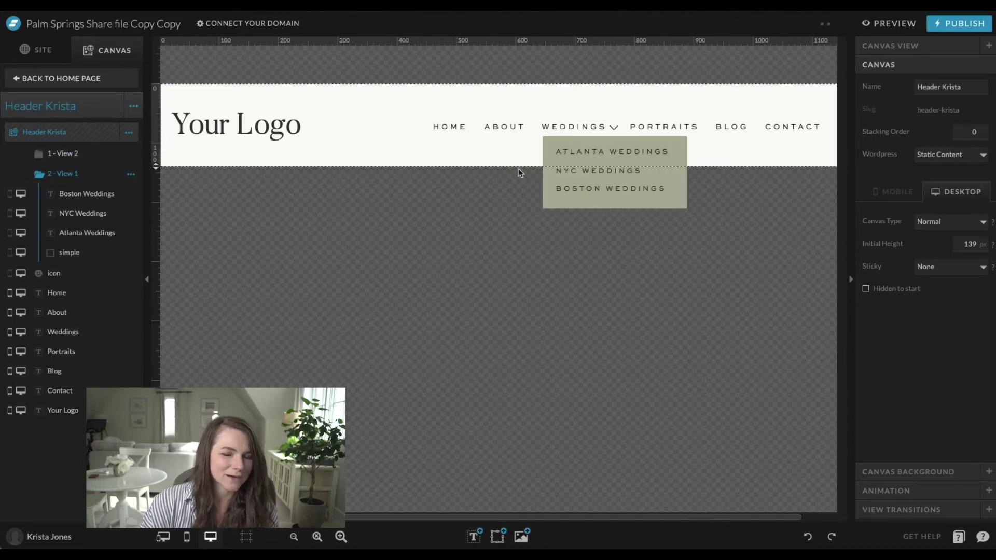
left_click(71, 154)
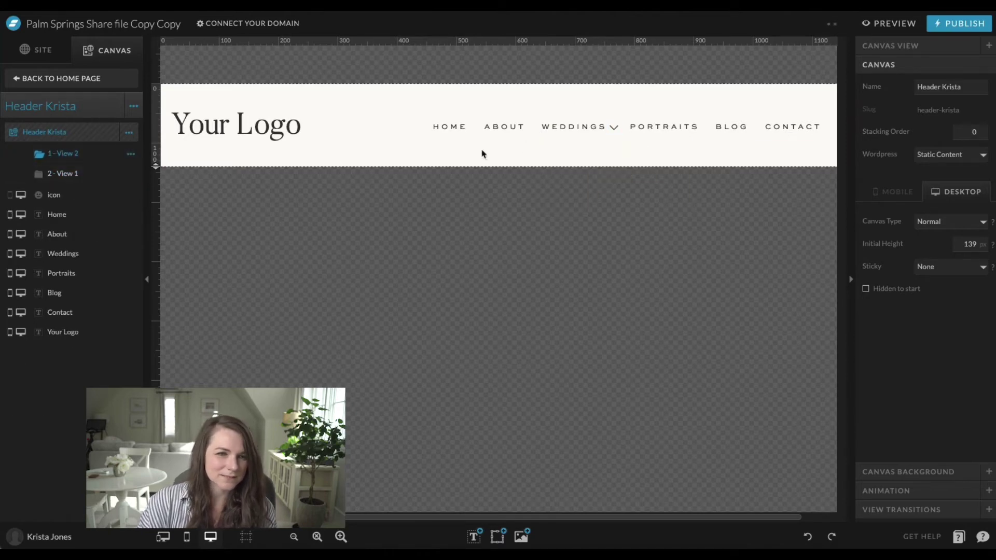
Link the arrow icon beside Weddings to View 2 of This Canvas using a Canvas link
left_click(612, 133)
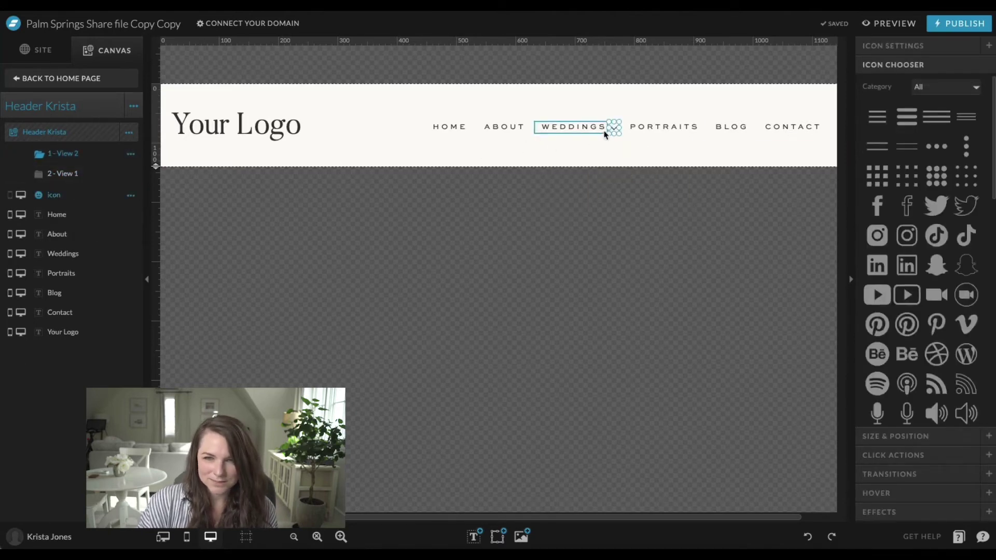
left_click(911, 457)
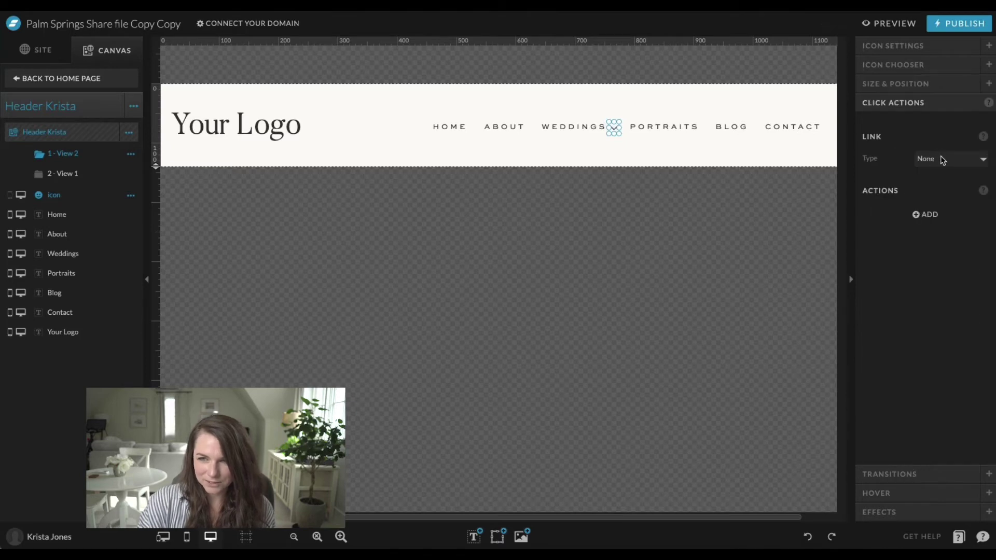
left_click(928, 215)
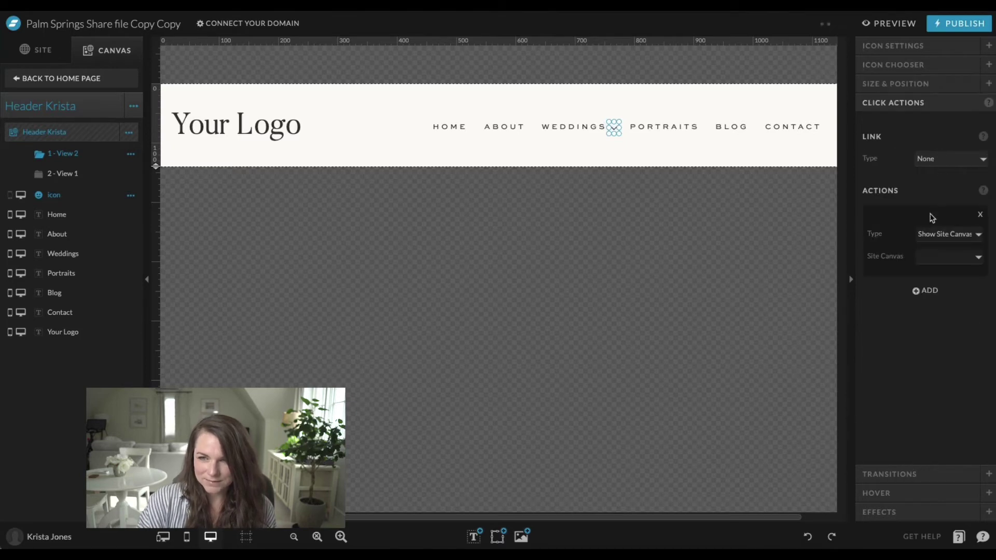
left_click(978, 216)
left_click(933, 163)
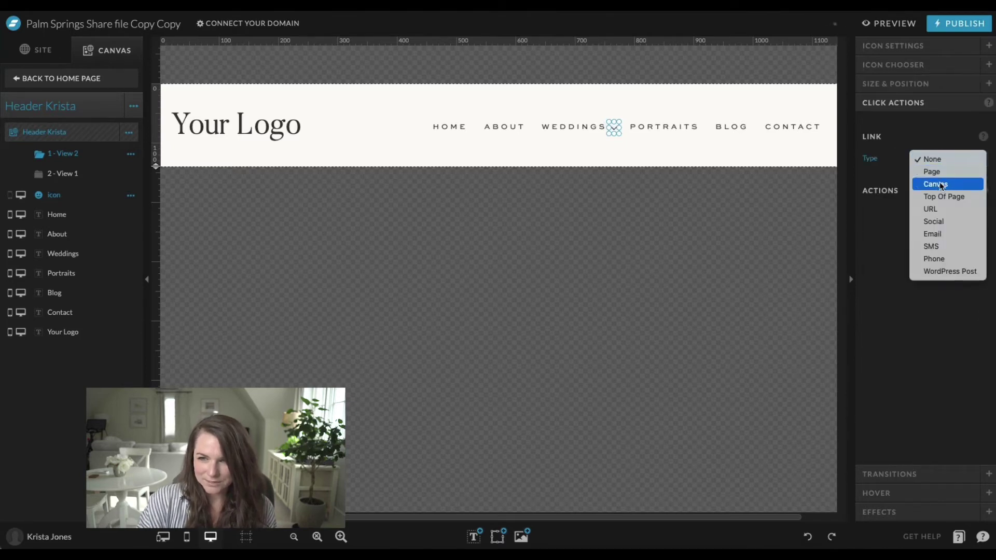
left_click(947, 186)
left_click(947, 181)
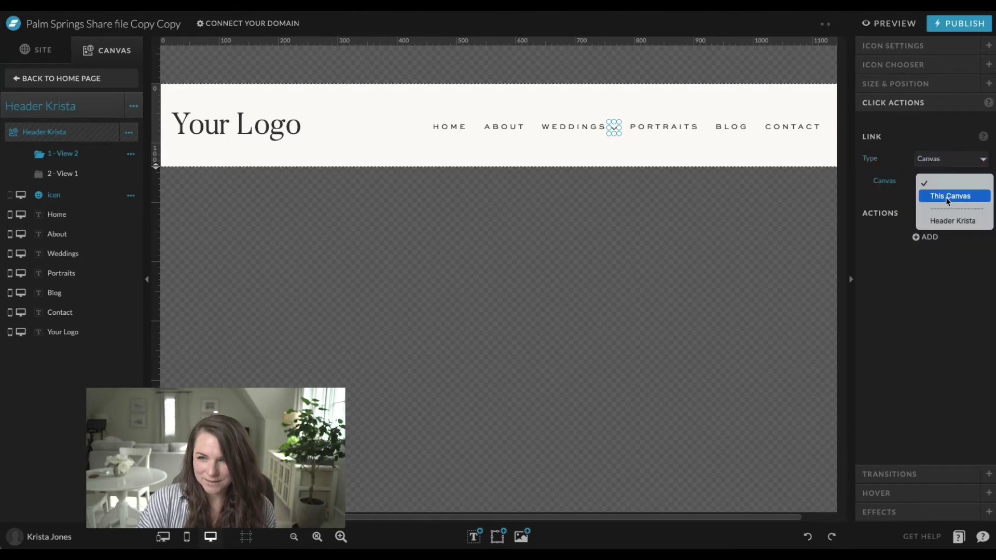
left_click(947, 201)
left_click(939, 203)
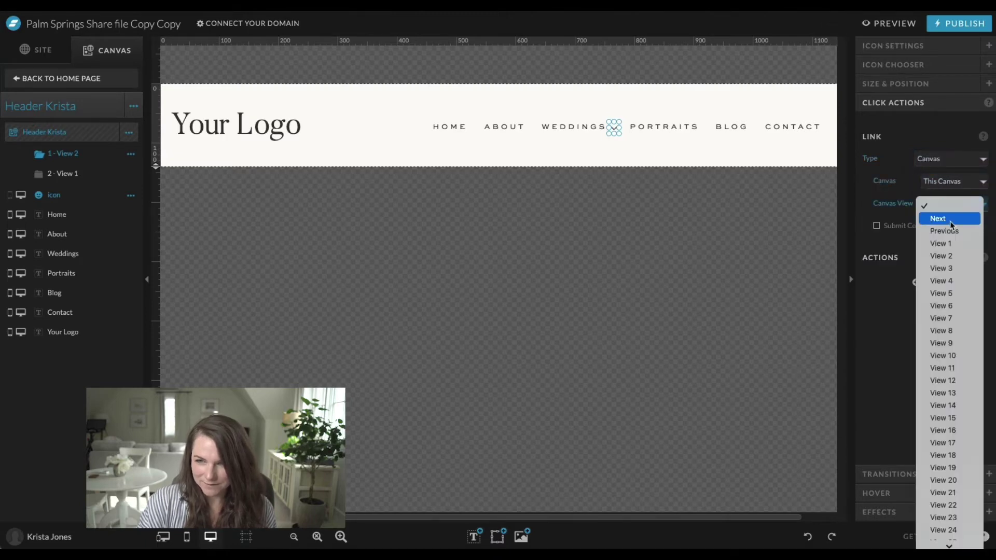
left_click(953, 257)
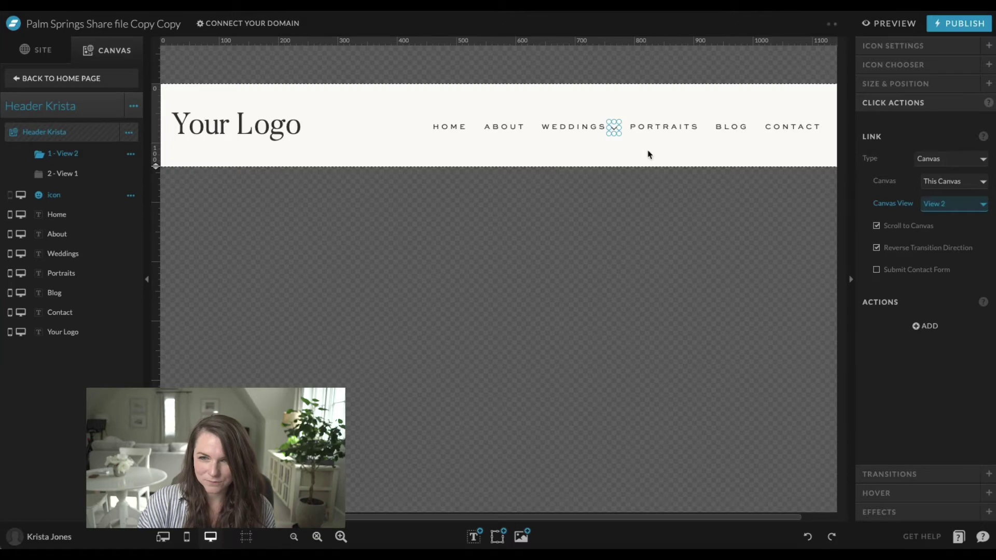
left_click(647, 154)
Change the Weddings menu text's link type to Canvas, targeting View 2 of This Canvas
left_click(598, 133)
left_click(936, 166)
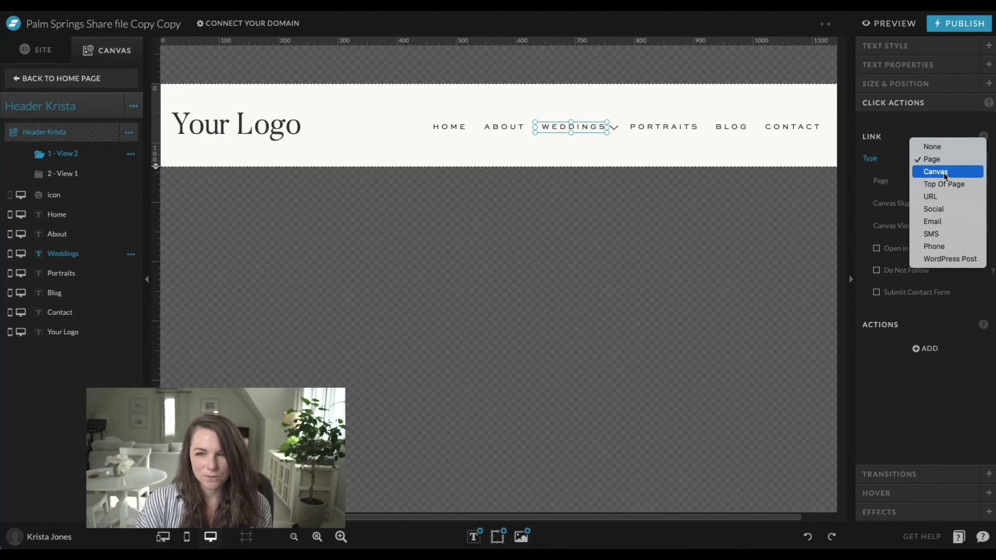
left_click(945, 174)
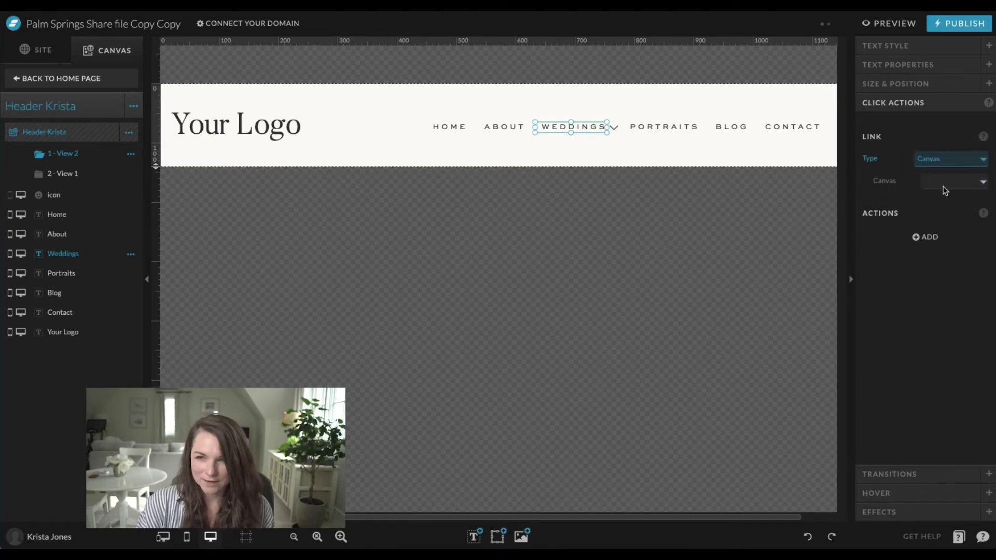
left_click(947, 183)
left_click(949, 196)
left_click(945, 205)
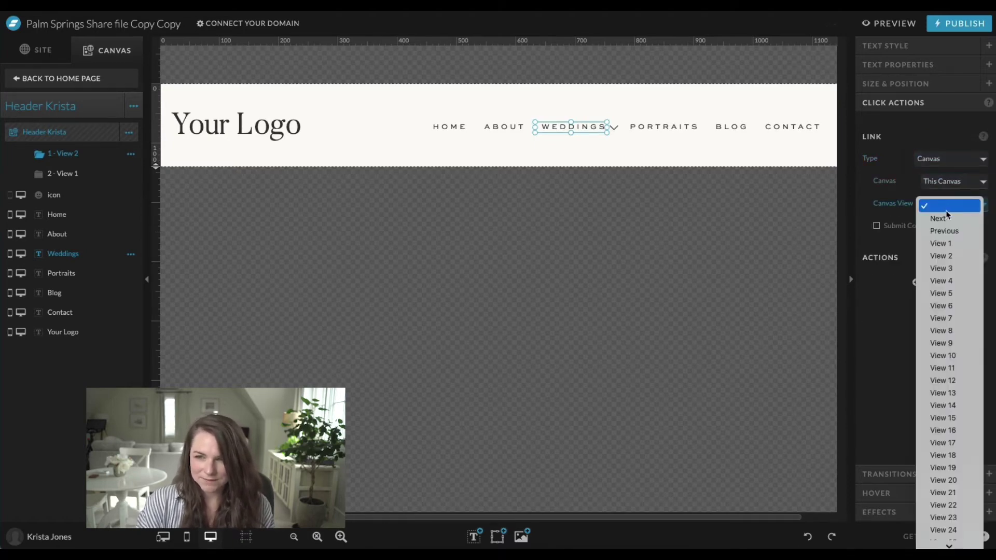
left_click(951, 257)
left_click(612, 150)
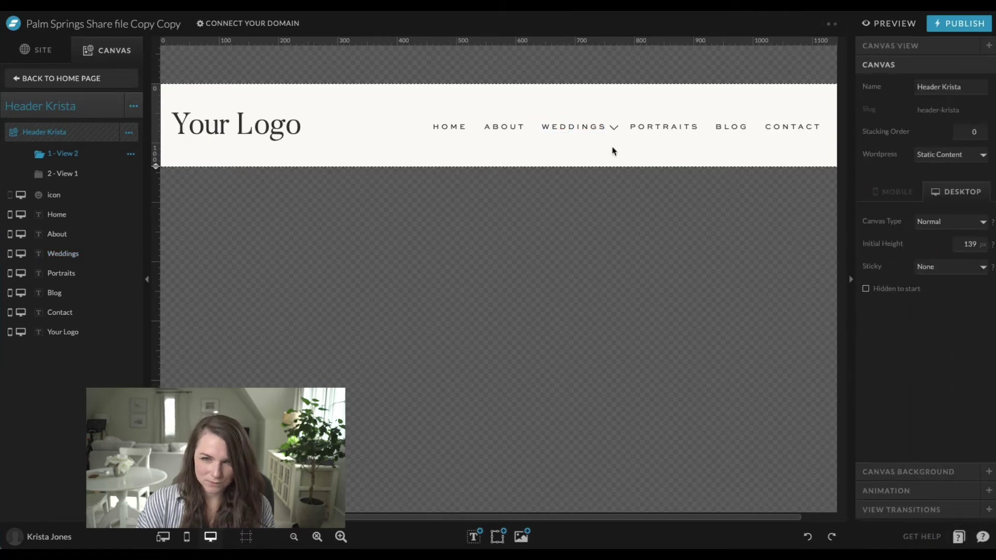
Preview the header on the site and set the Weddings arrow icon's horizontal locking to the right
left_click(901, 32)
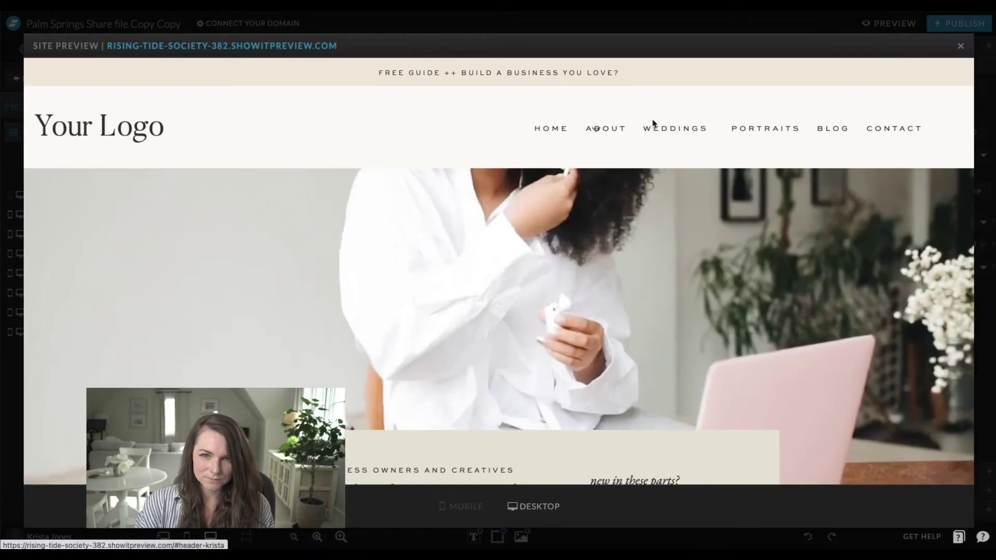
left_click(960, 46)
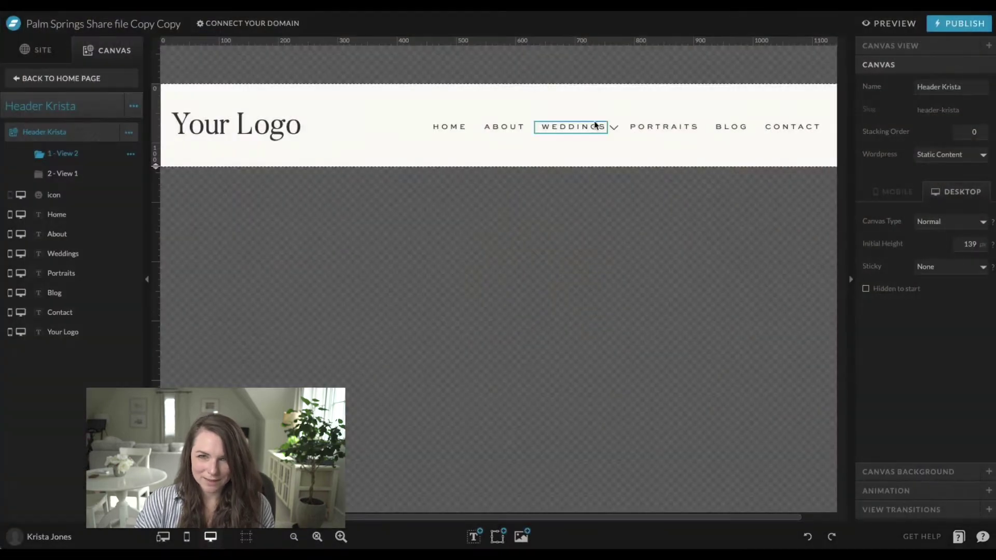
left_click(614, 129)
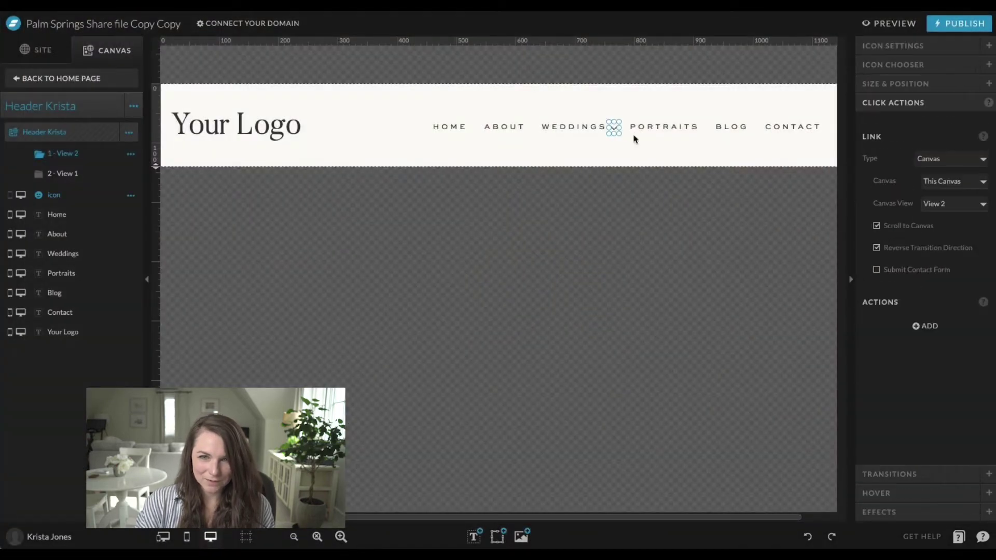
left_click(903, 84)
left_click(913, 66)
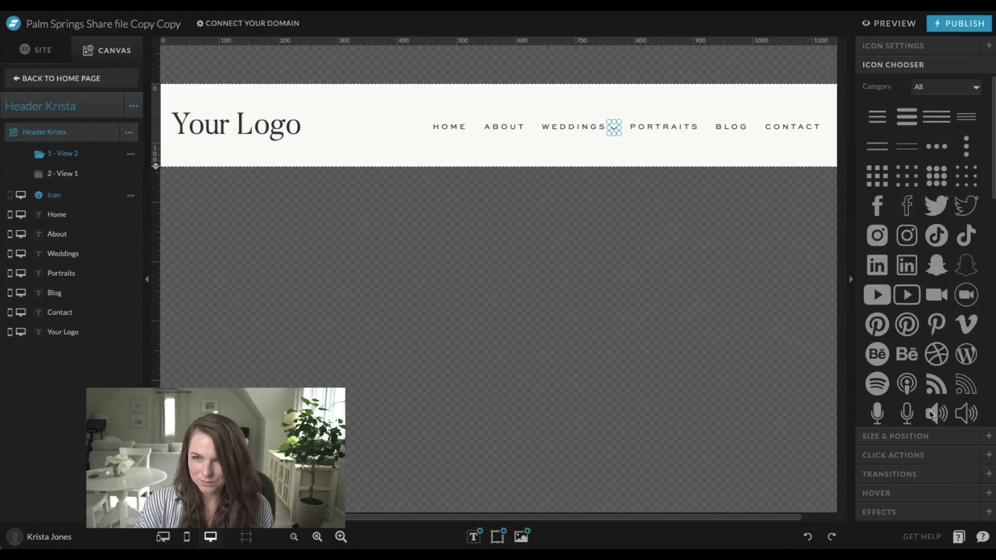
left_click(911, 436)
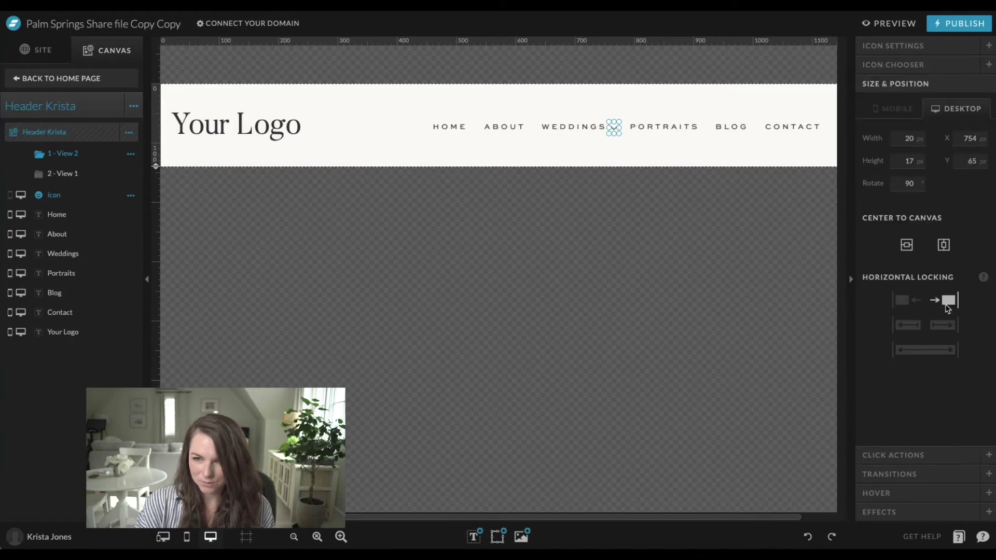
Preview the site on desktop again and check the arrow's position and the opened Weddings dropdown
left_click(889, 24)
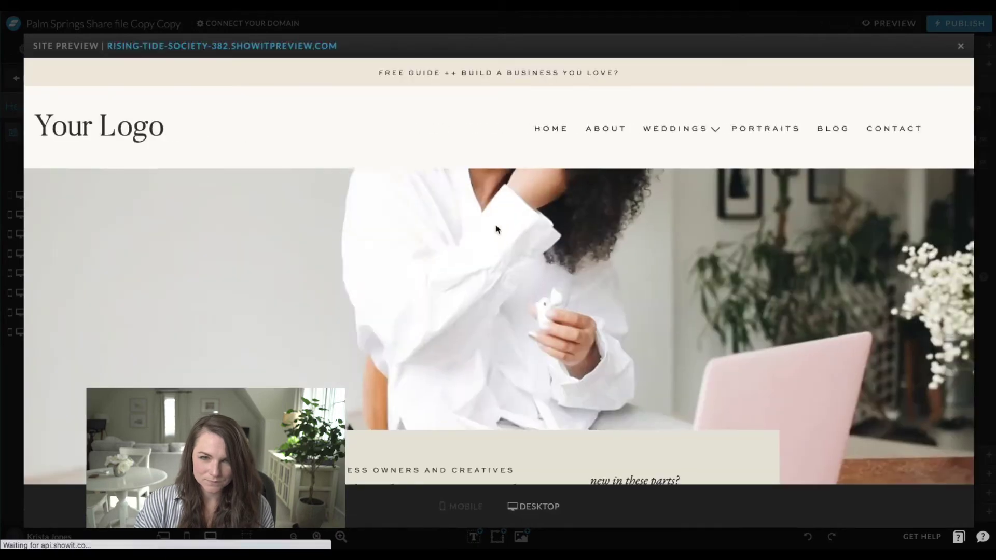
mouse_move(718, 133)
scroll(718, 133, "down", 1)
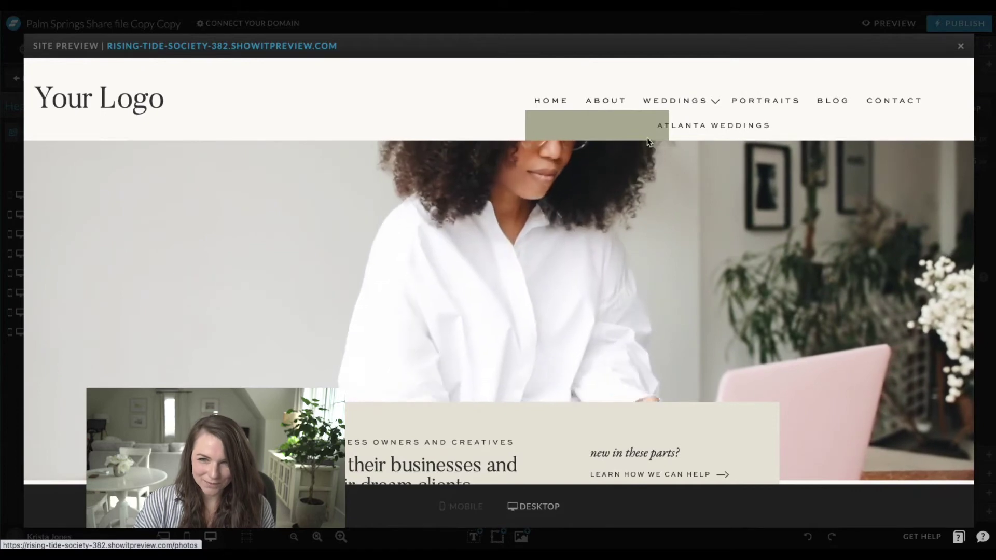
left_click(961, 46)
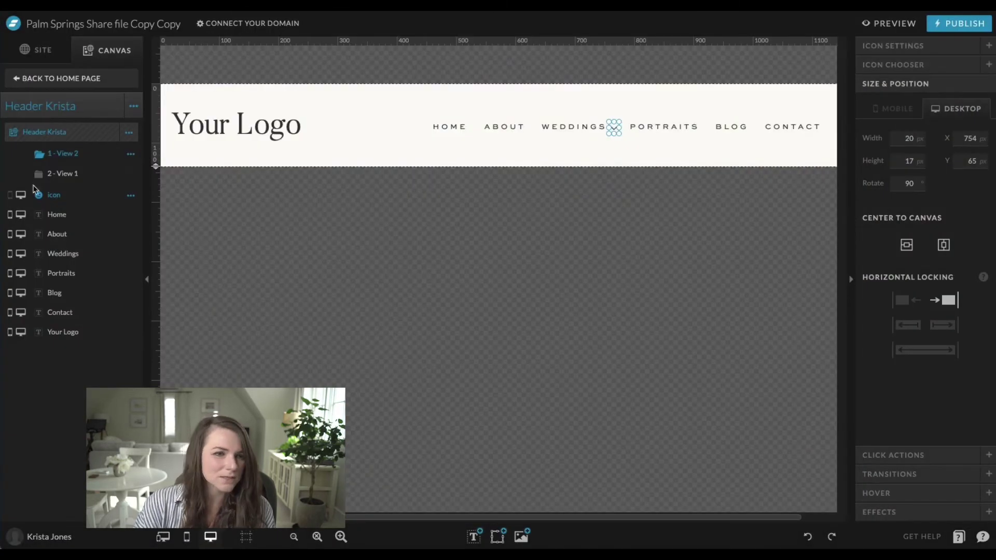
In View 1, lock the green rectangle horizontally to the right and check the three wedding texts' locking
left_click(60, 173)
left_click(624, 145)
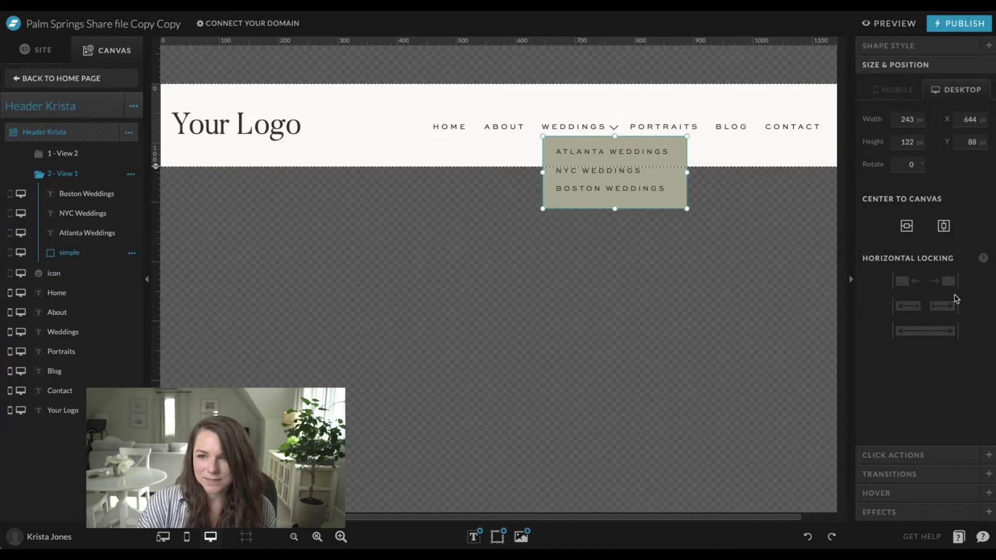
left_click(639, 151)
left_click(614, 171)
left_click(617, 189)
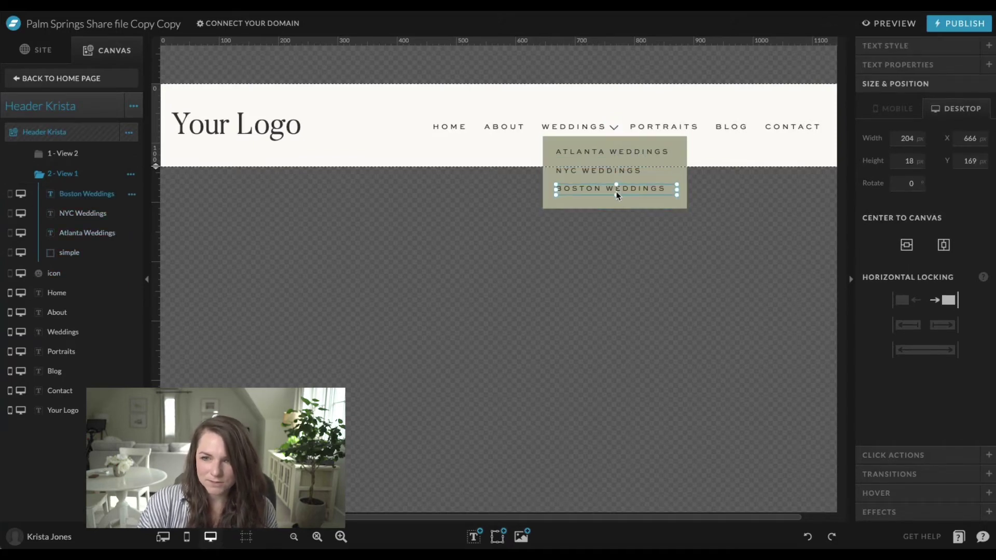
Set the Header Krista canvas's stacking order to 10
left_click(757, 151)
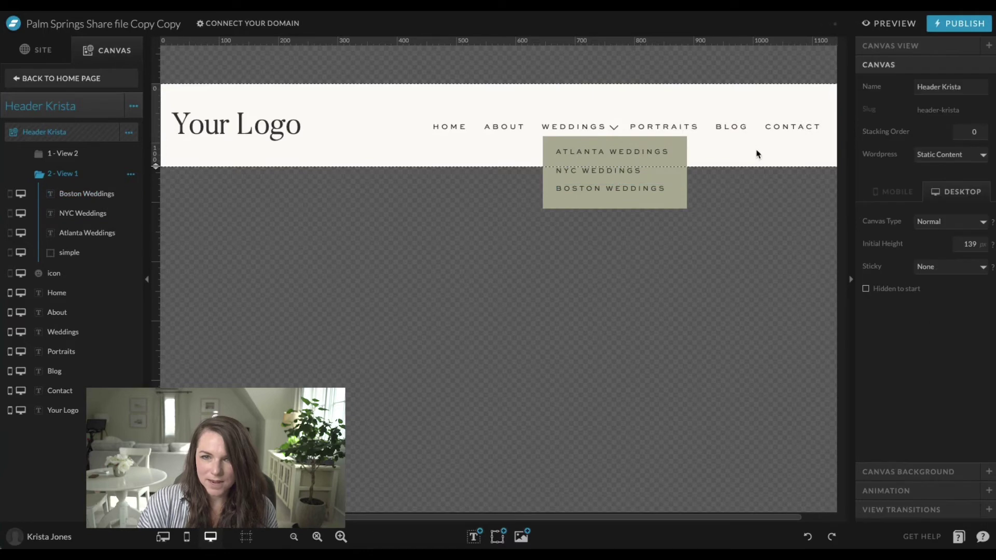
left_click(969, 133)
type("1")
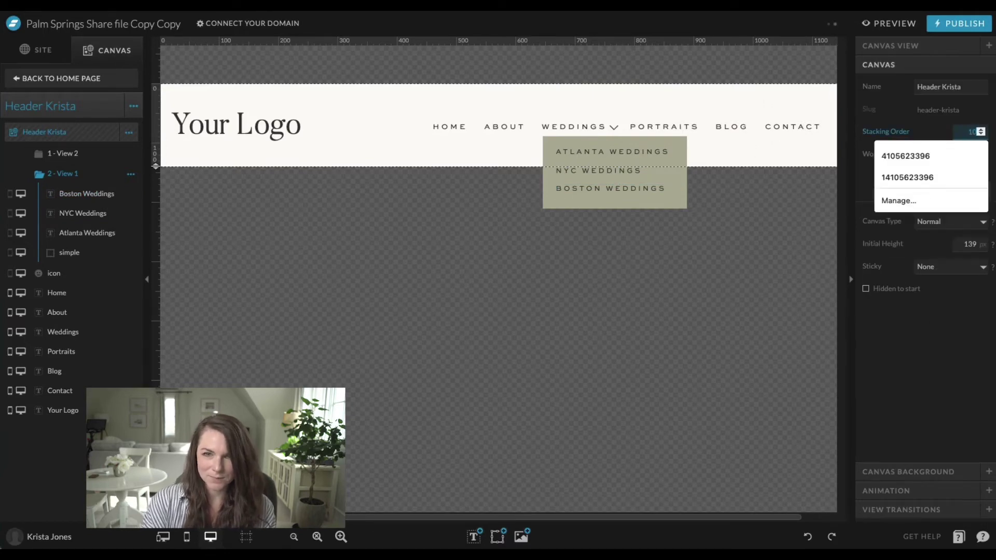
key("Return")
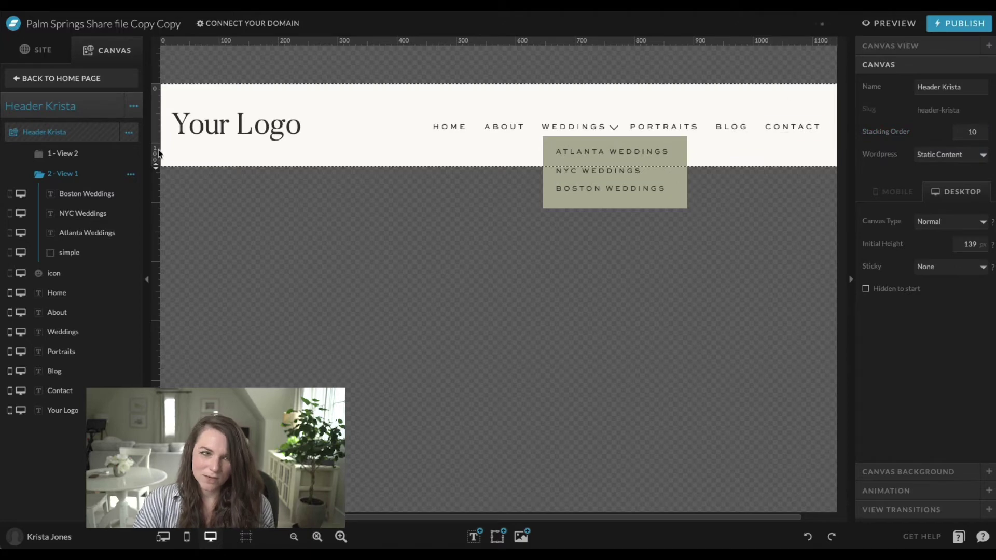
Preview the site, open the Weddings dropdown from its arrow, and check how it displays over the page
left_click(889, 23)
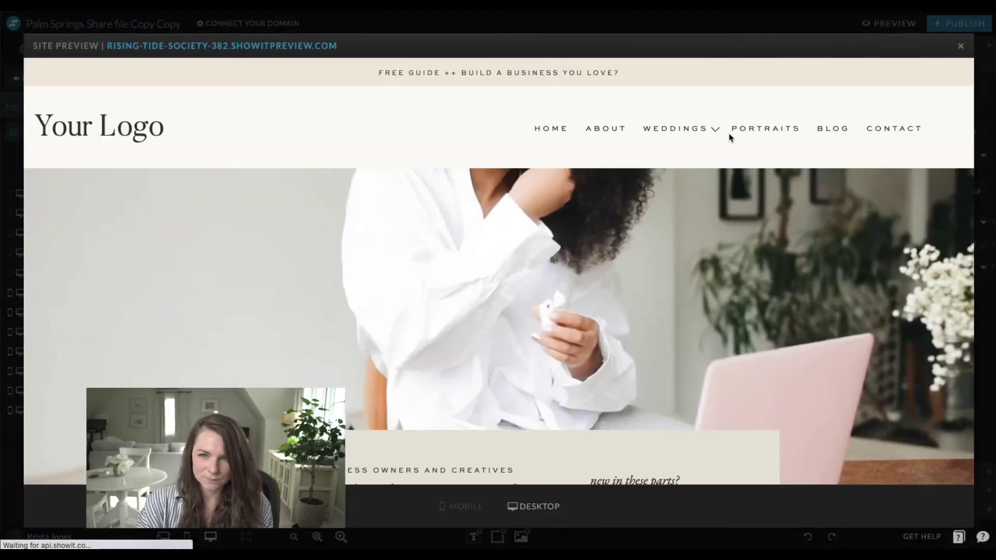
left_click(718, 133)
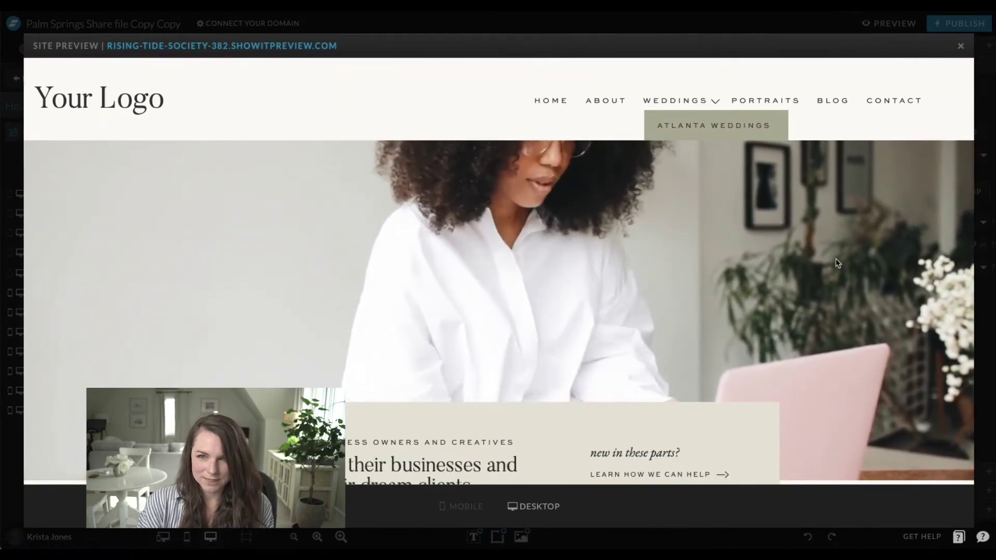
scroll(673, 91, "up", 1)
scroll(712, 124, "down", 1)
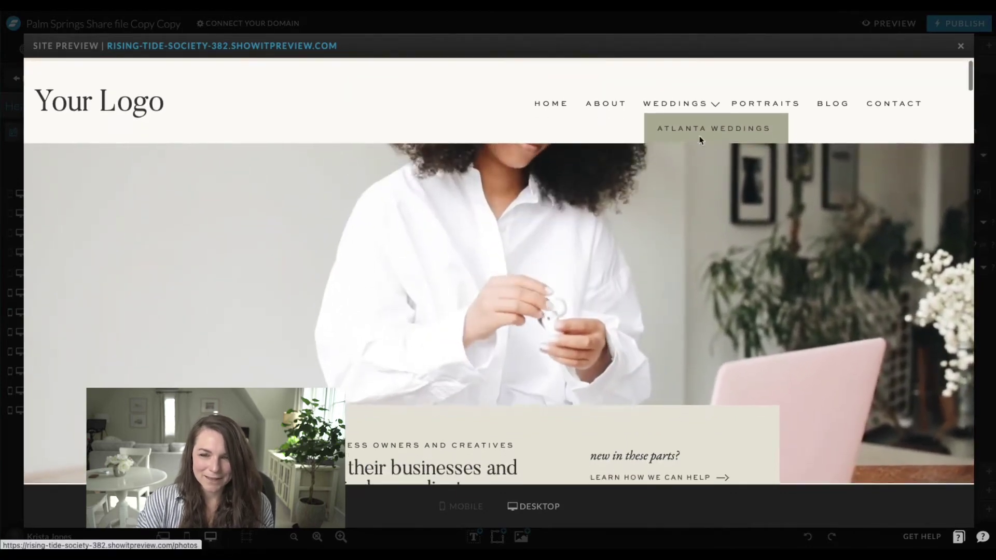
key("Escape")
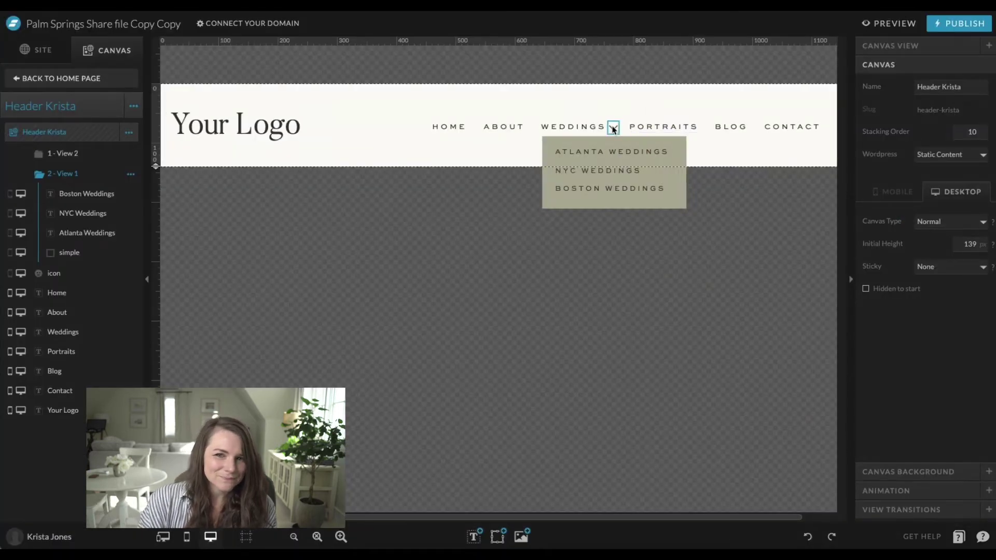
Copy the arrow icon beside Weddings into View 1 and rename that view Weddings Open
left_click(612, 128)
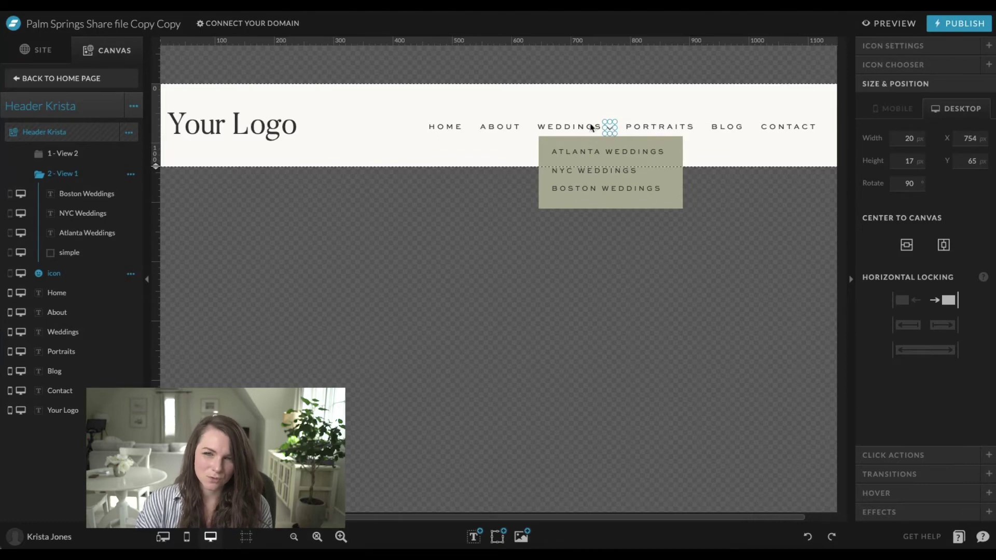
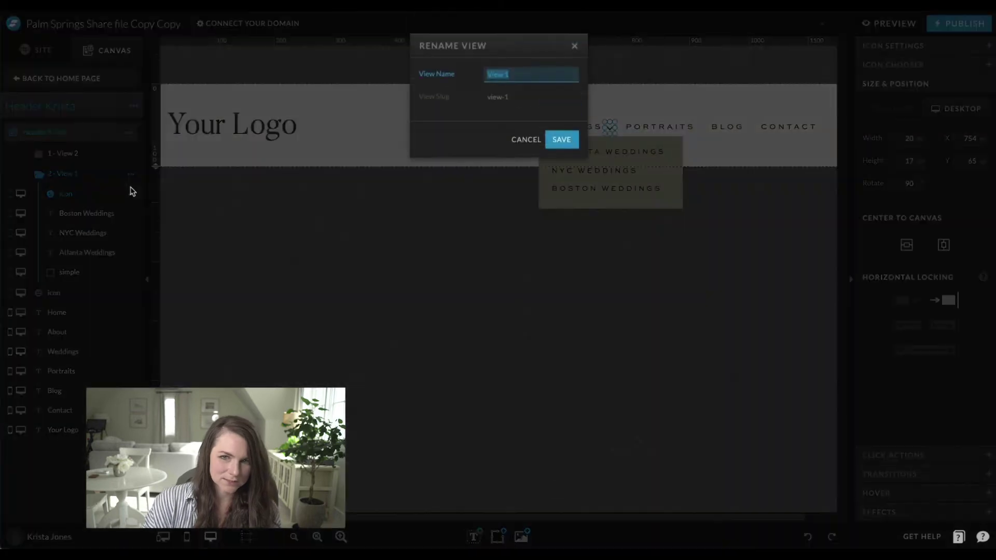
type("Weddings Ope")
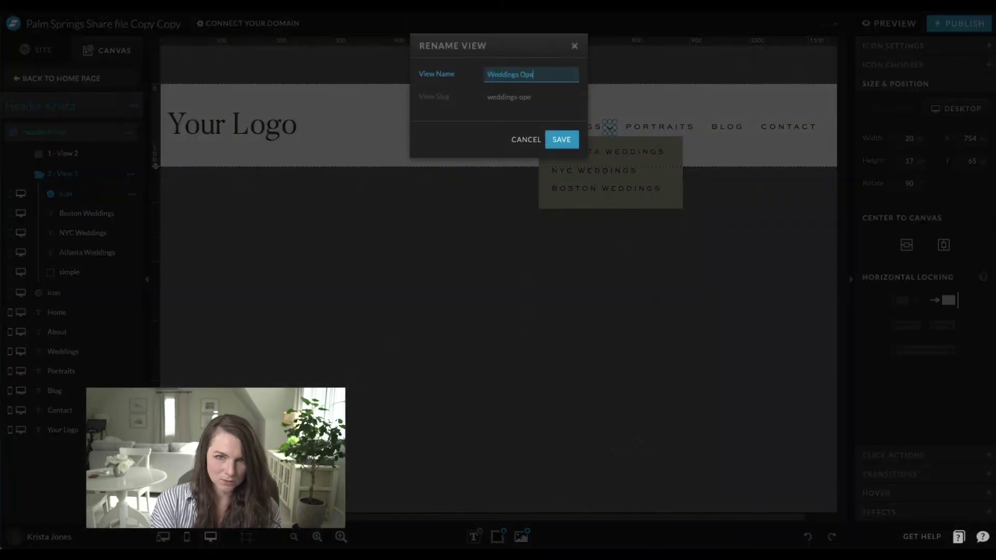
type("n")
key("Return")
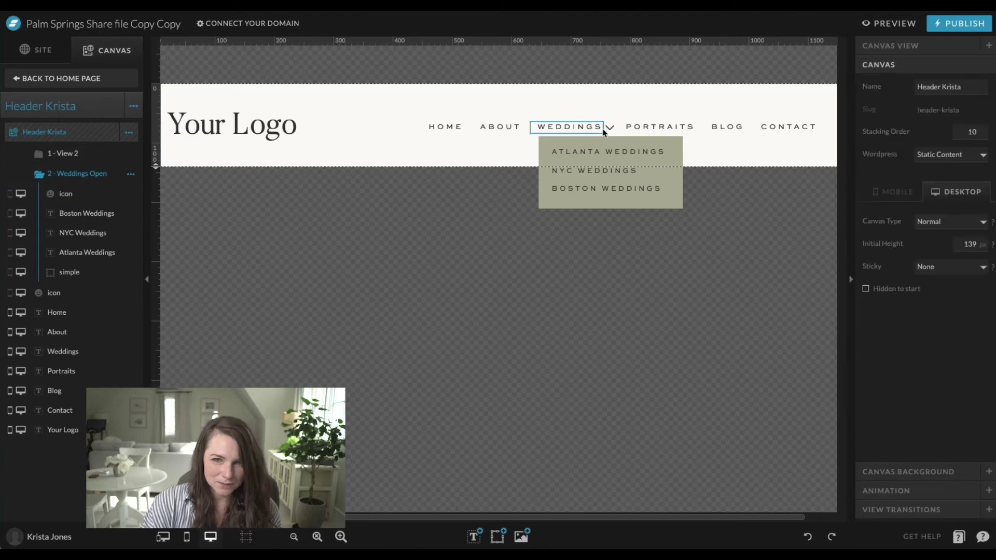
Rotate the copied arrow icon in the Weddings Open view to 270° and nudge it up slightly
left_click_drag(600, 125, 613, 139)
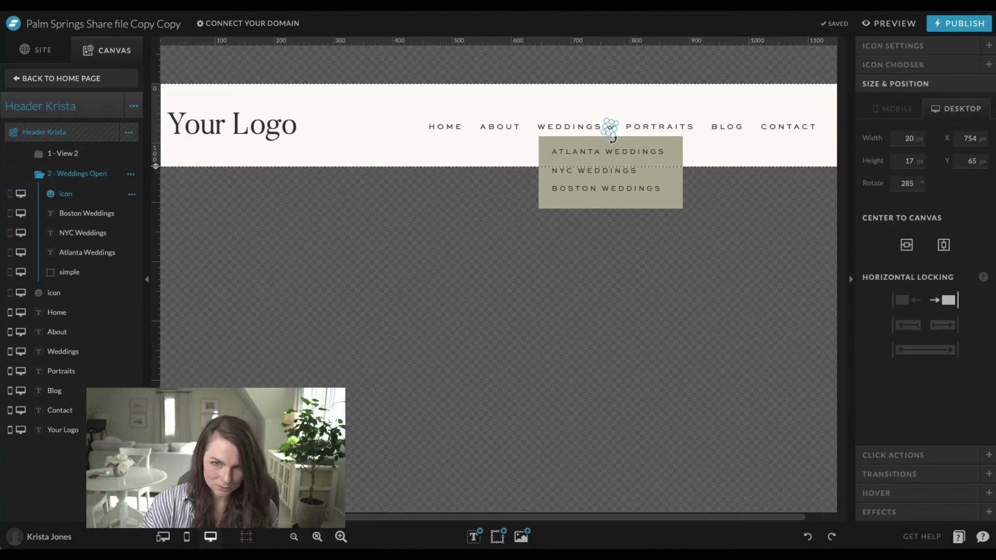
key("Up")
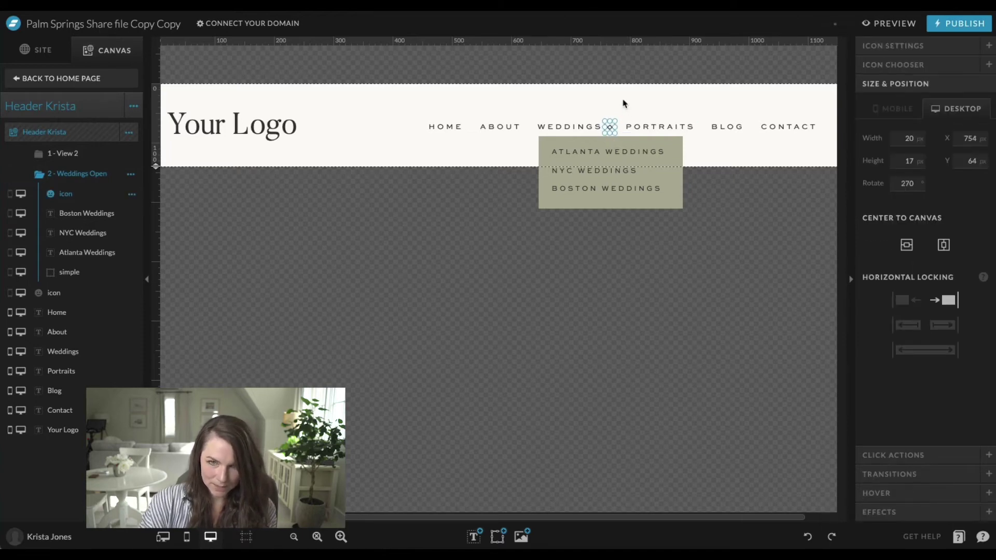
left_click(613, 129)
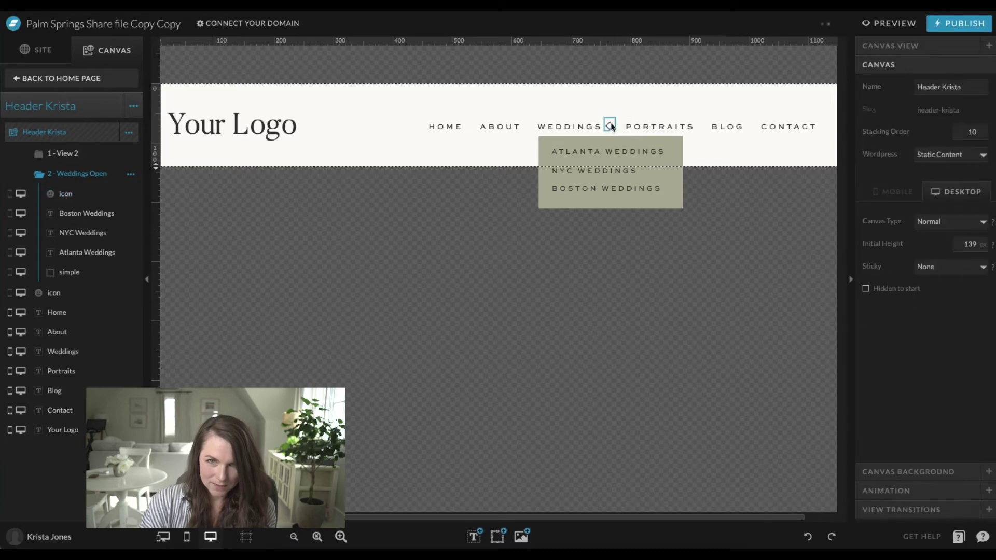
Add a rectangle to the Weddings Open view
mouse_move(506, 540)
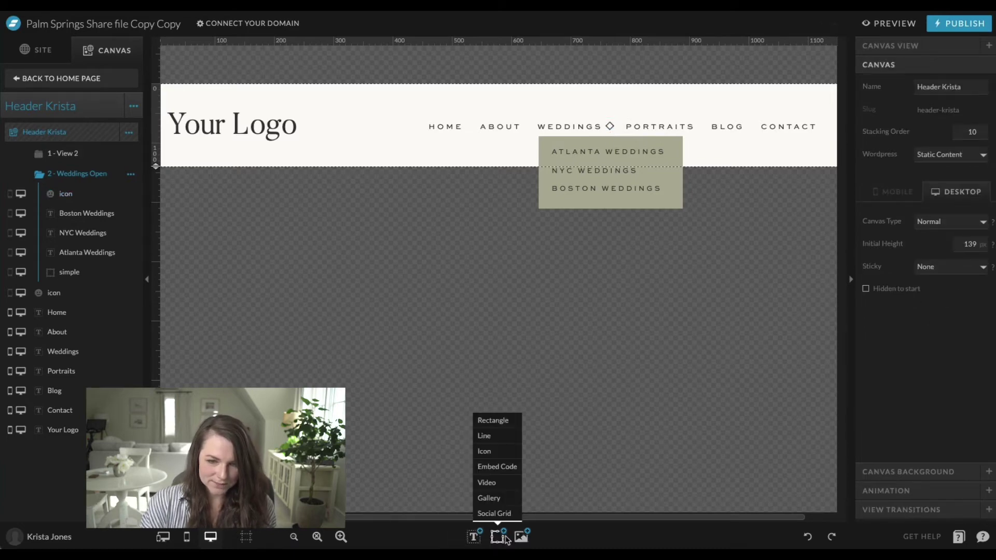
left_click(498, 421)
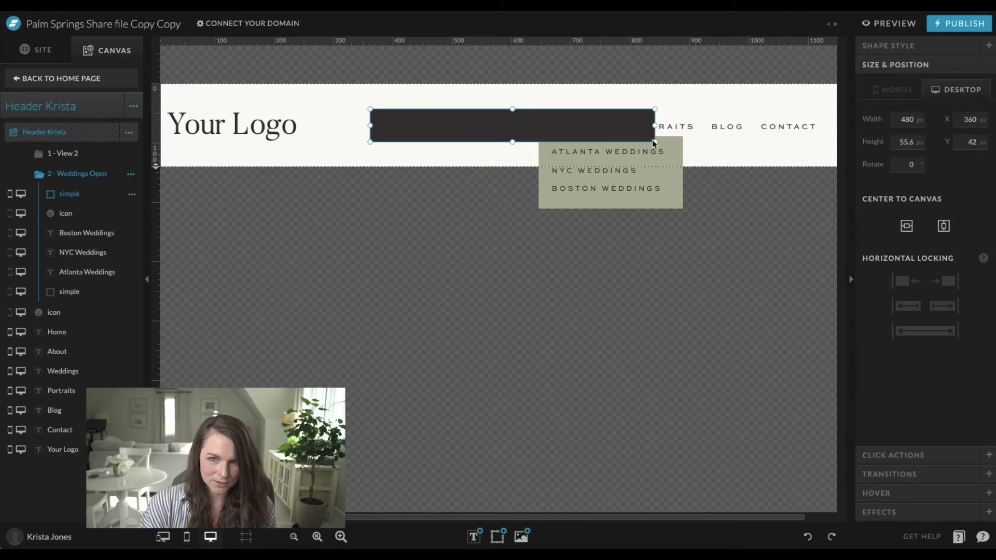
left_click_drag(654, 142, 382, 121)
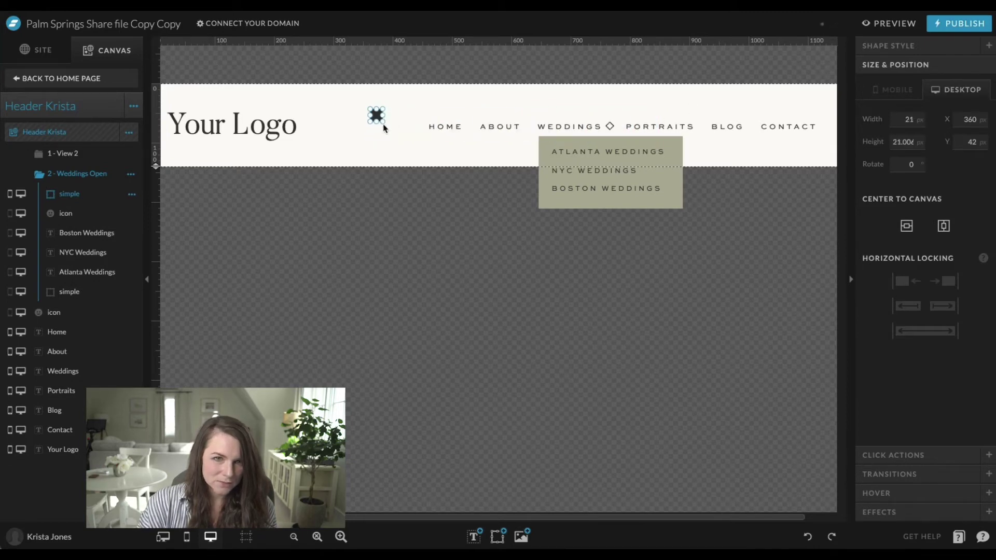
key("ctrl+z")
key("ctrl+z")
key("ctrl+z")
key("ctrl+z")
key("ctrl+z")
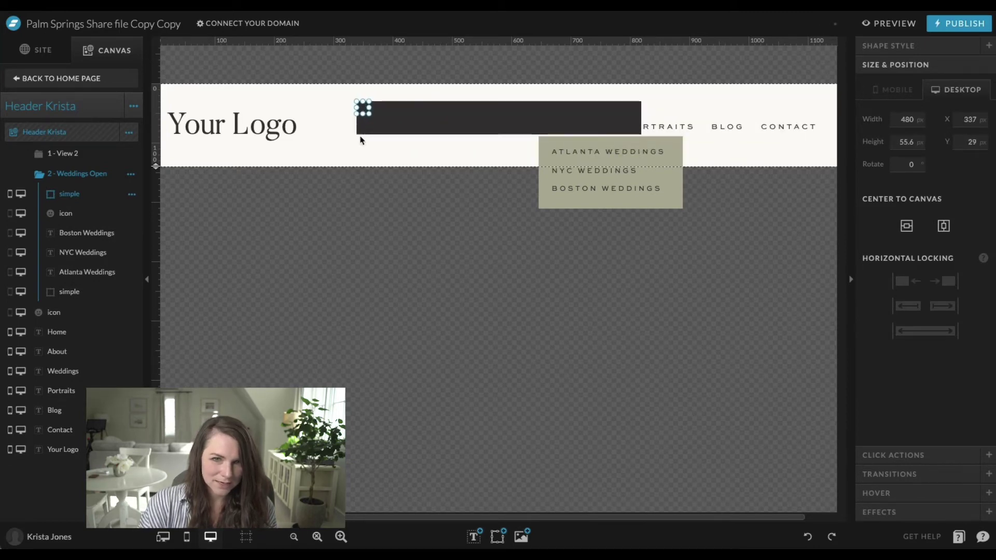
Shrink the new rectangle to about 18 by 16 px and fill it with the off-white palette color
left_click(378, 118)
left_click_drag(370, 141, 643, 116)
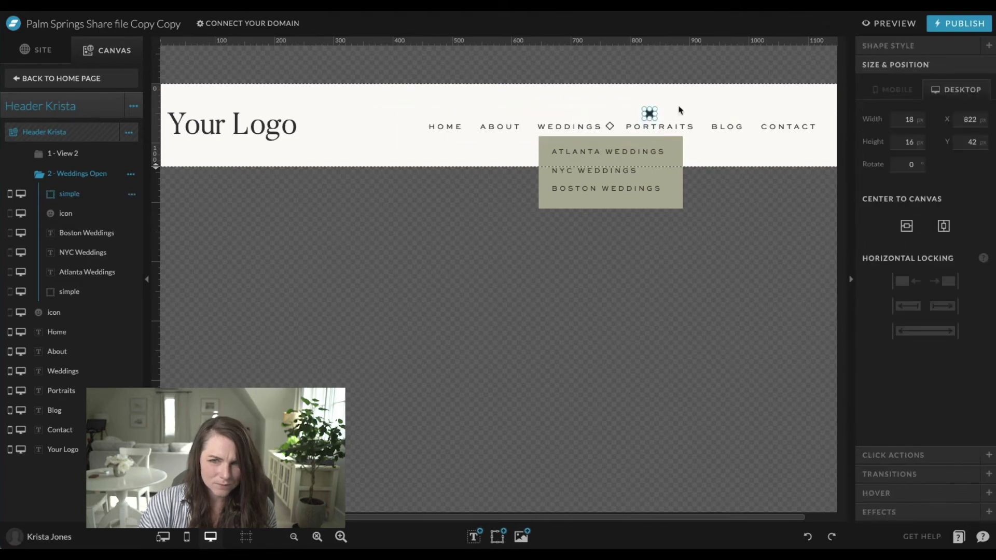
left_click(889, 46)
left_click(942, 105)
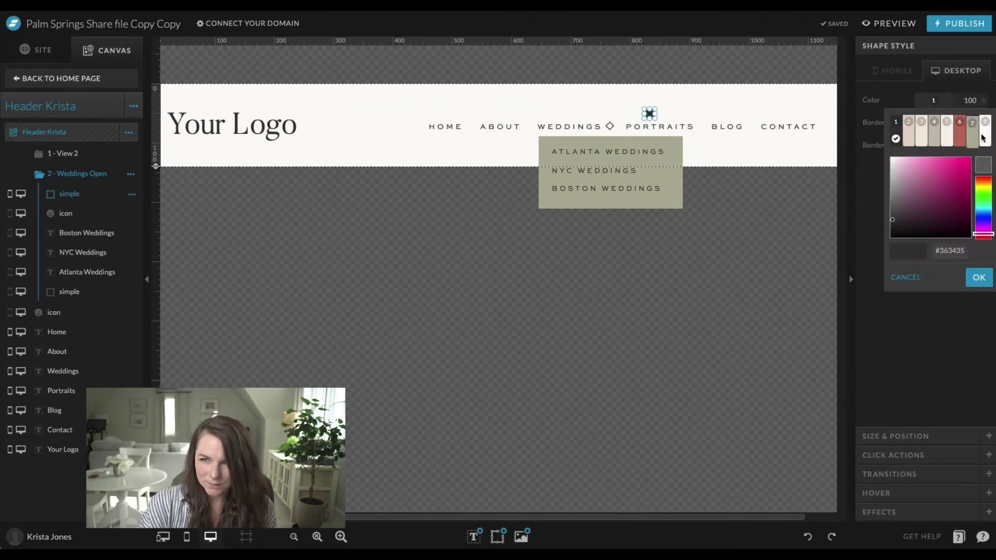
left_click(977, 141)
Layer the off-white rectangle beneath the copied arrow icon and position it so it covers the original downward arrow beside Weddings
left_click_drag(646, 119, 609, 128)
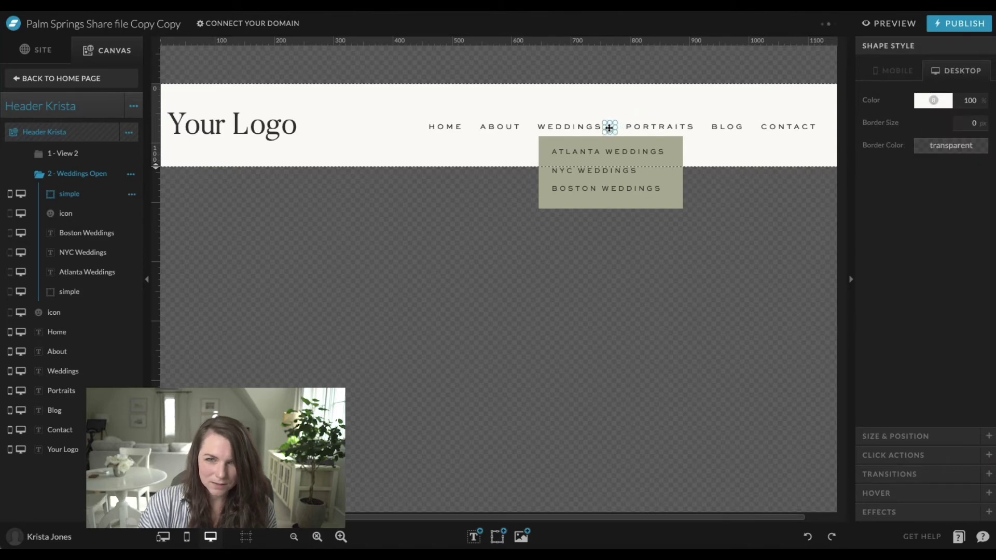
left_click_drag(69, 194, 76, 223)
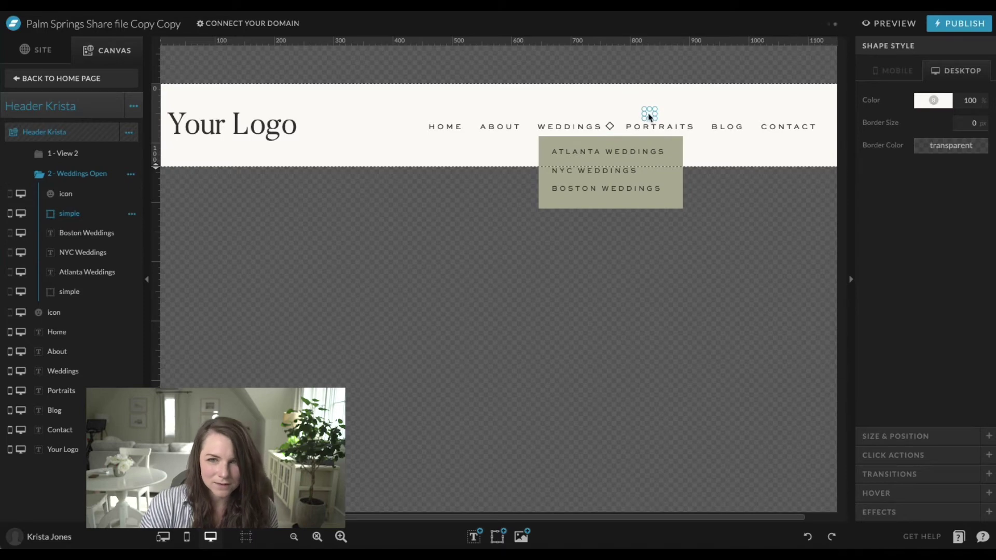
left_click_drag(649, 117, 610, 126)
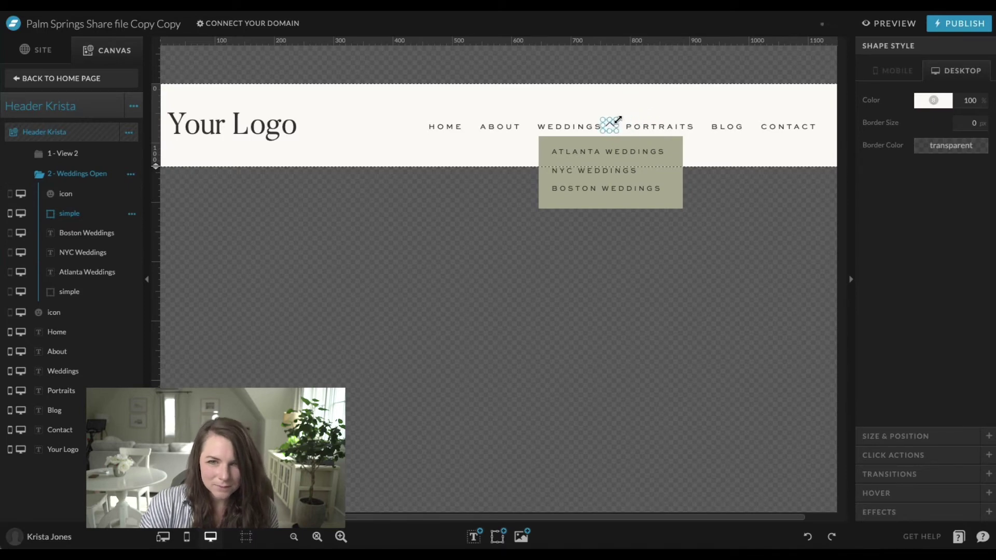
left_click(631, 117)
Set the upward arrow's click action to link to View 1 of this canvas
left_click(612, 126)
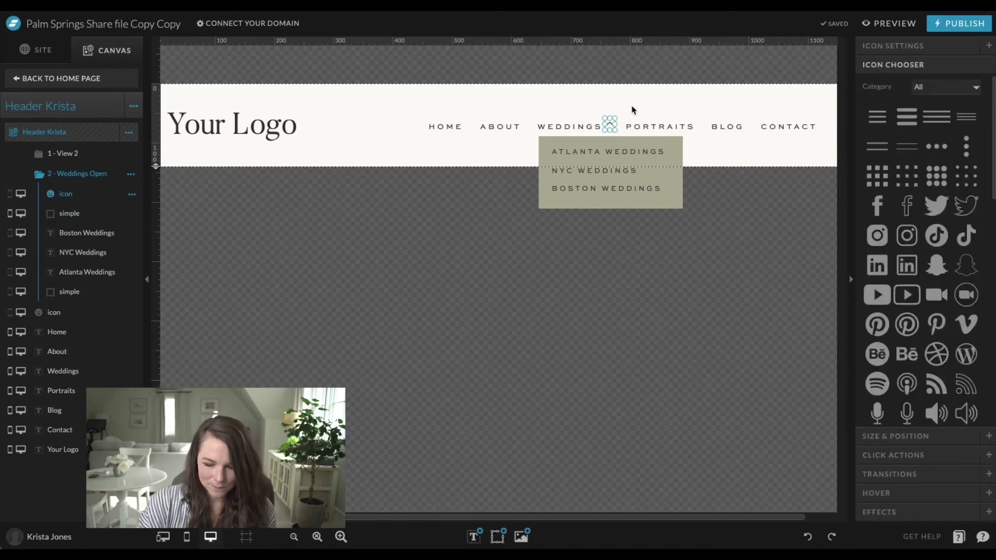
left_click(906, 455)
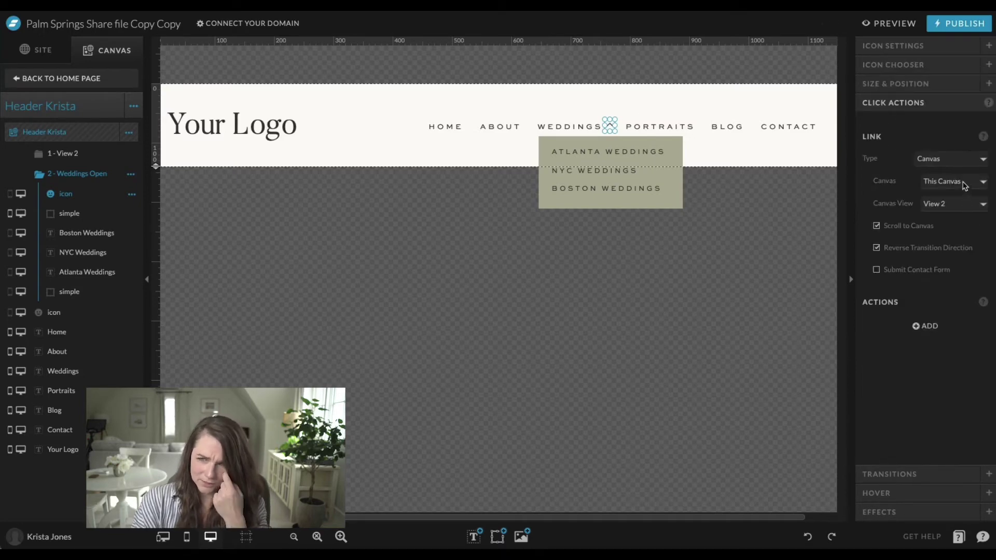
left_click(960, 209)
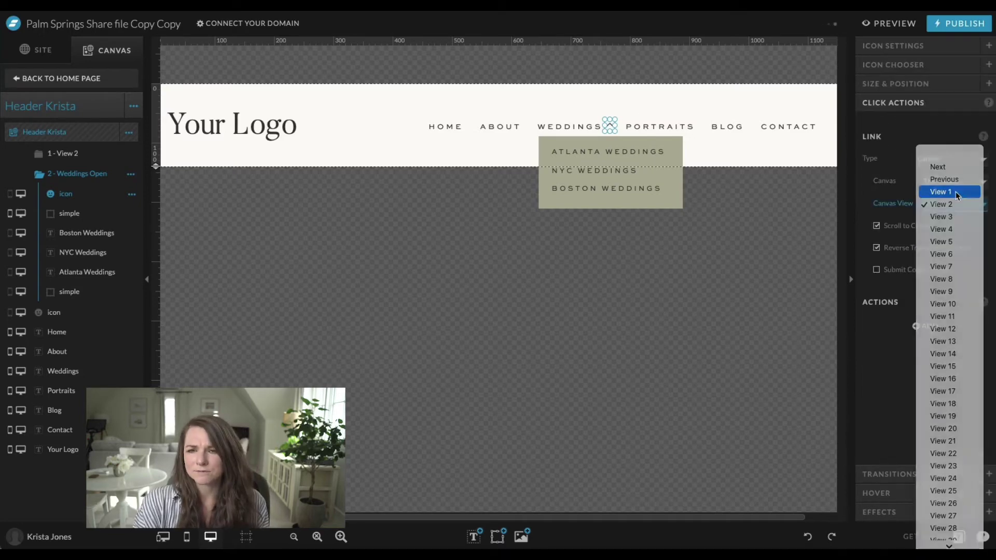
left_click(957, 196)
left_click(692, 156)
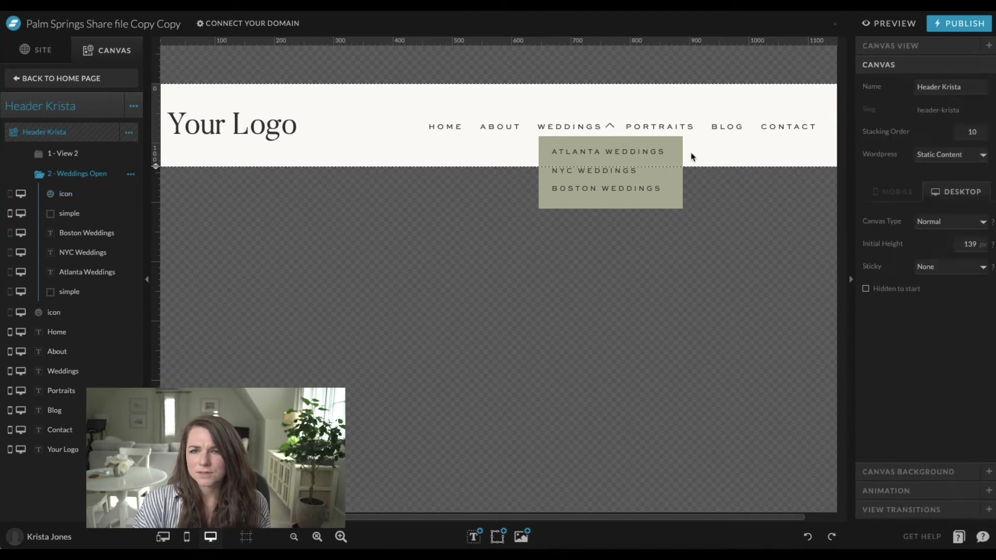
Preview the site, open the Weddings dropdown, and check the arrow and how the menu overlaps the hero image
left_click(901, 23)
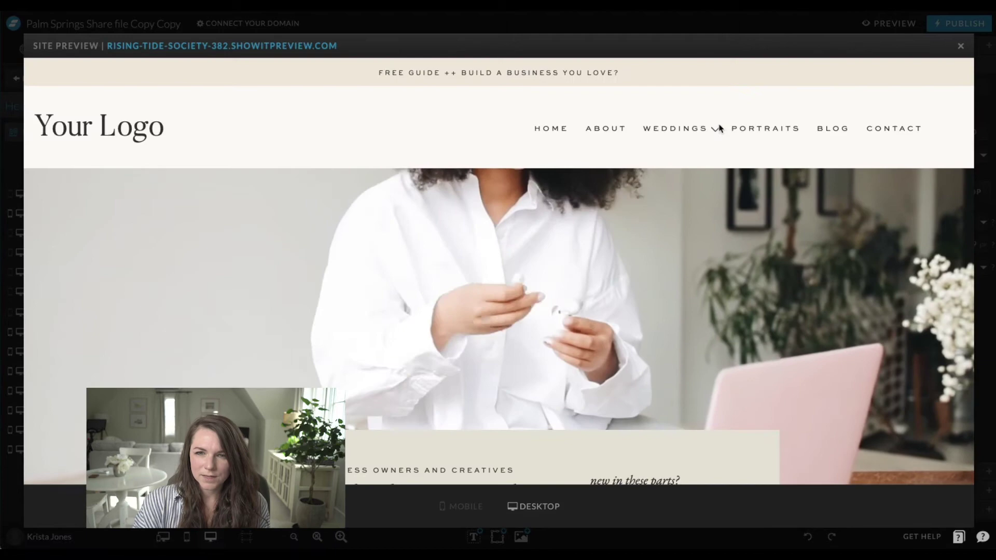
mouse_move(720, 130)
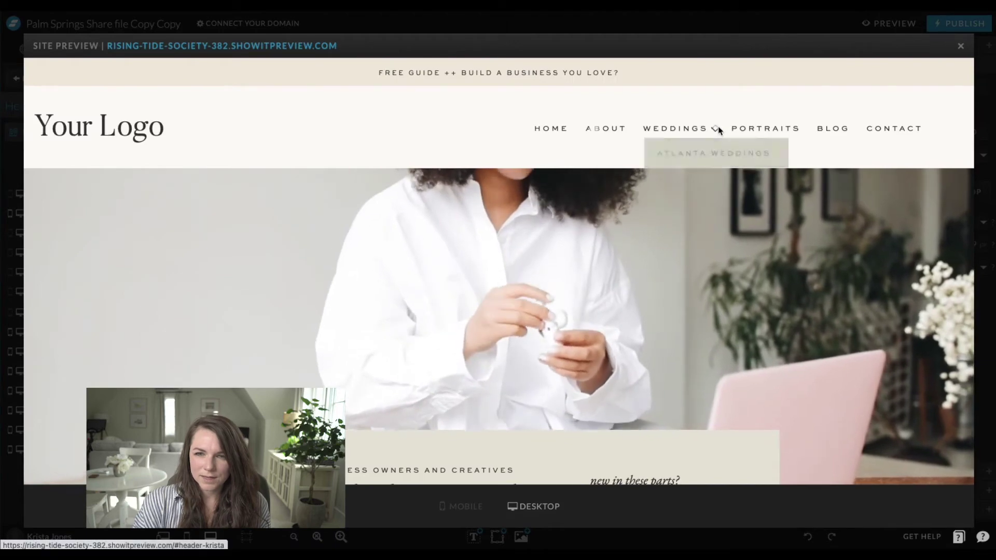
scroll(720, 130, "down", 1)
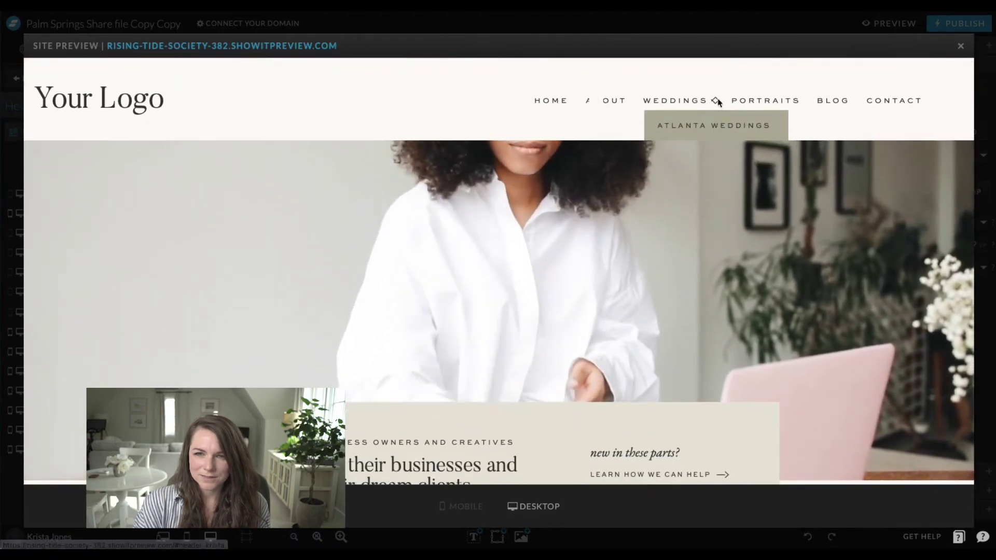
left_click(962, 46)
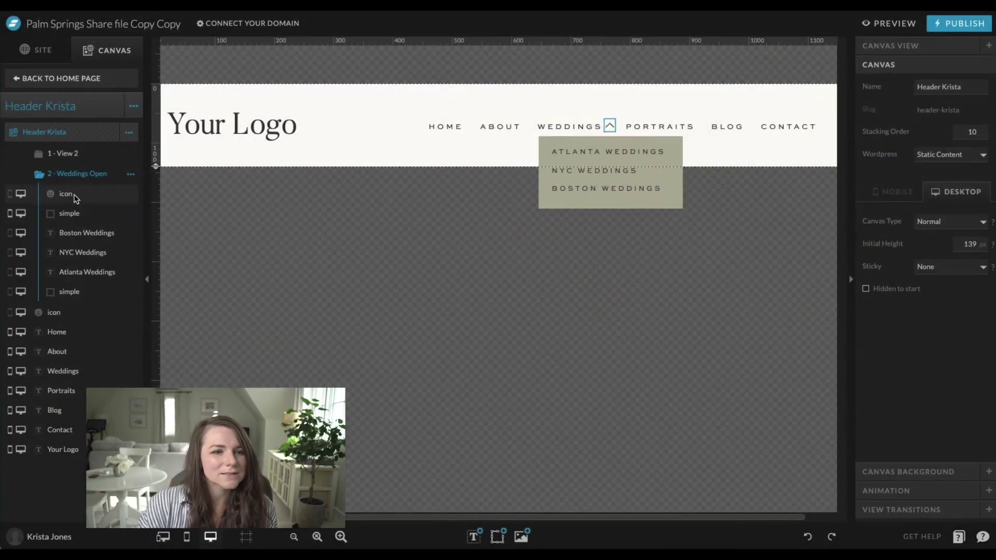
Lock the small off-white rectangle in the Weddings Open view horizontally to the right
left_click(69, 214)
left_click(918, 65)
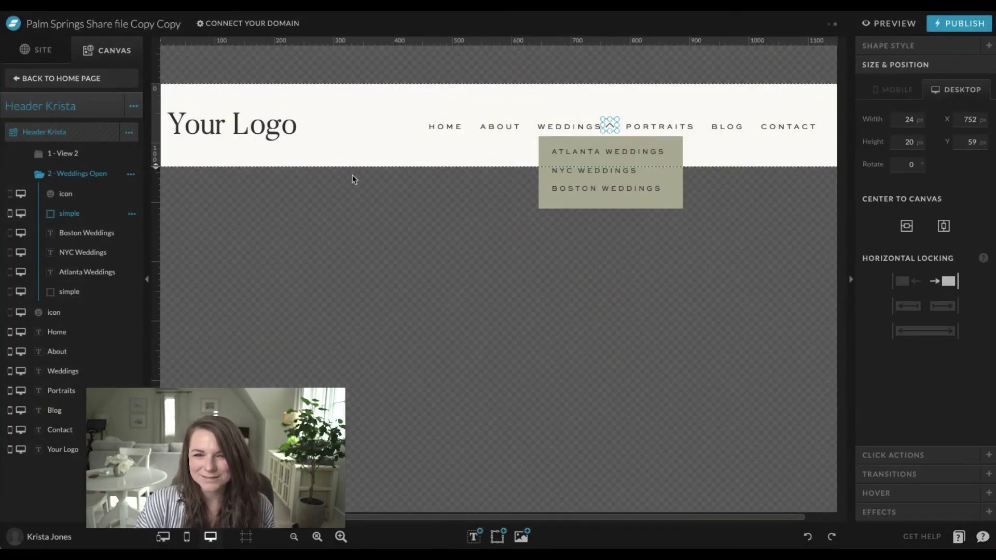
Return to the Home page and set the Header Krista canvas's stacking order there to 4
left_click(68, 79)
left_click(286, 248)
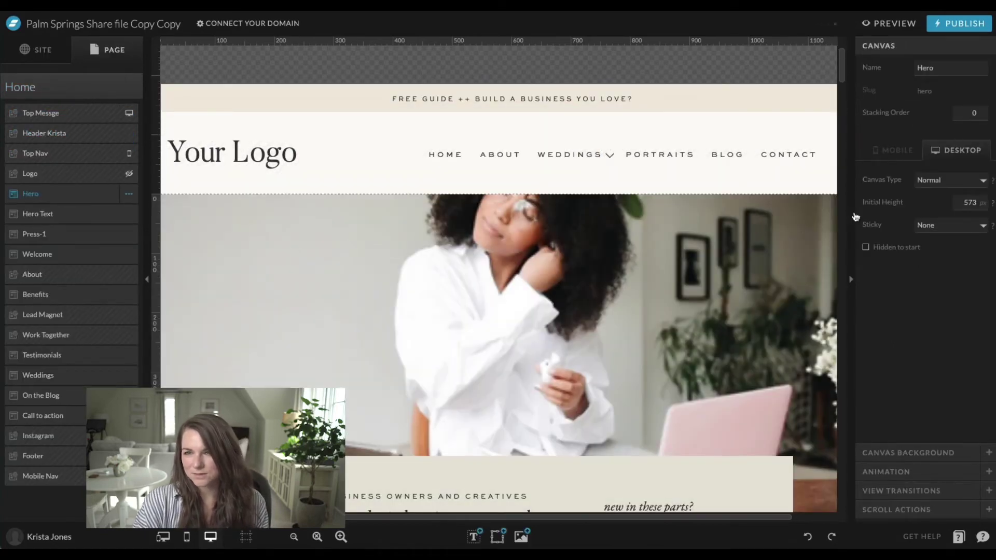
left_click(801, 179)
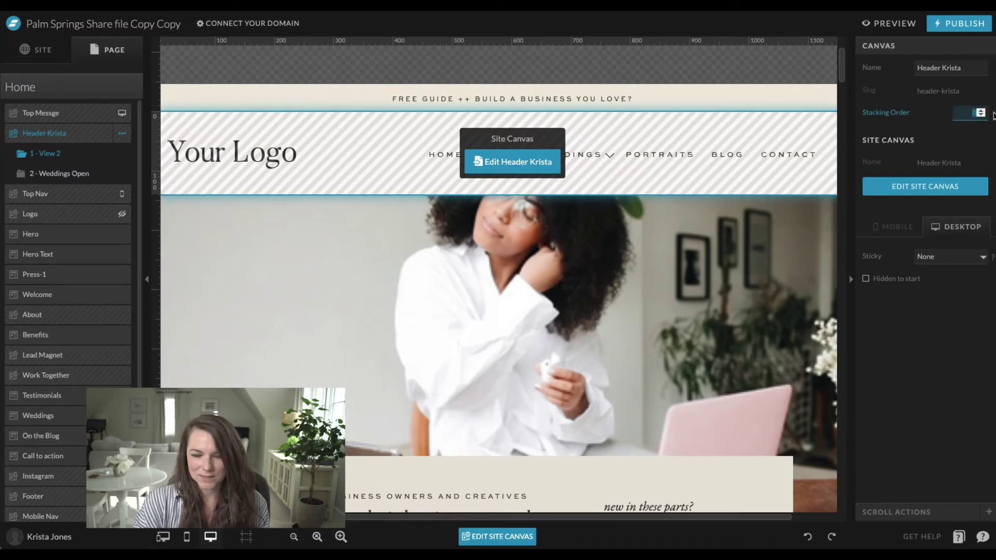
Preview the Home page and test opening and closing the Weddings dropdown with its arrow
left_click(887, 25)
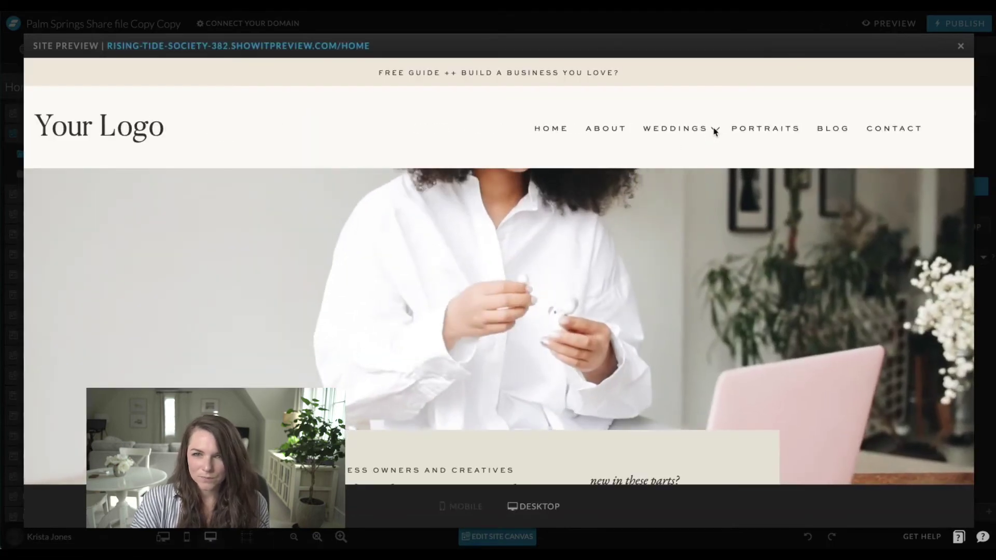
mouse_move(715, 132)
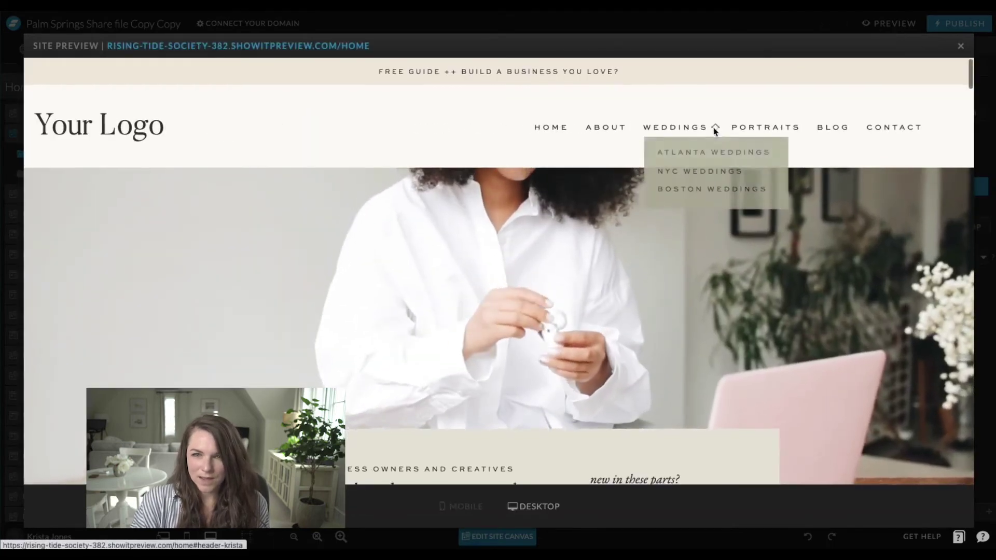
scroll(715, 132, "down", 1)
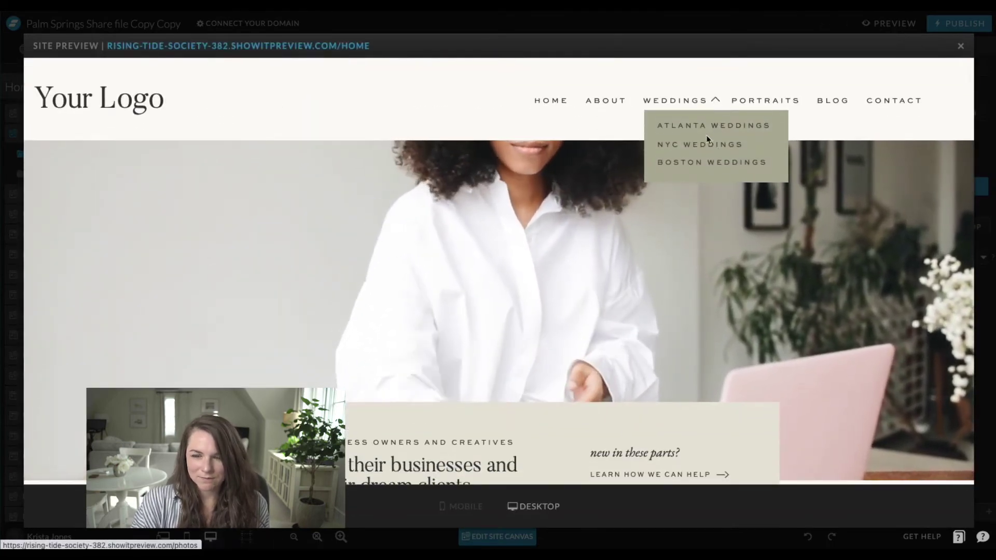
left_click(716, 103)
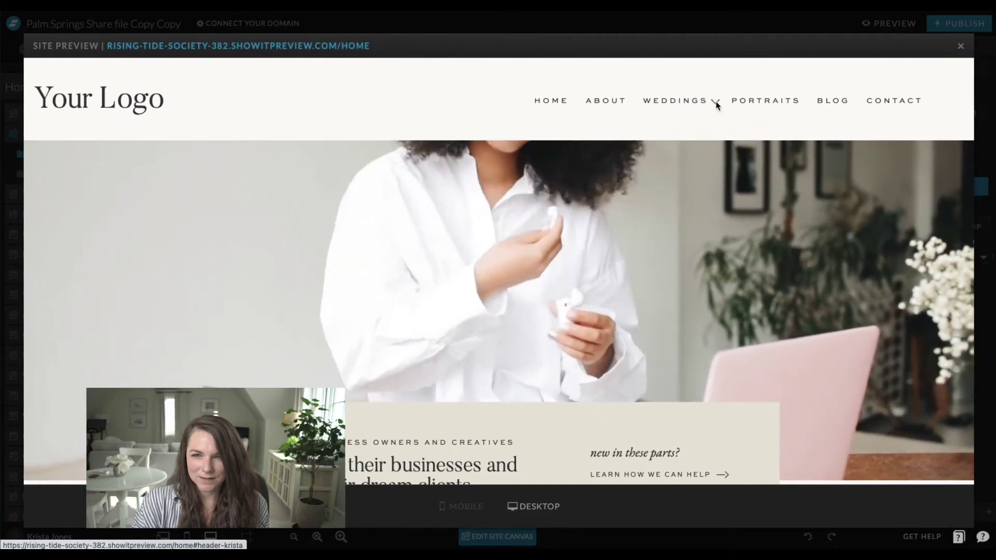
left_click(959, 46)
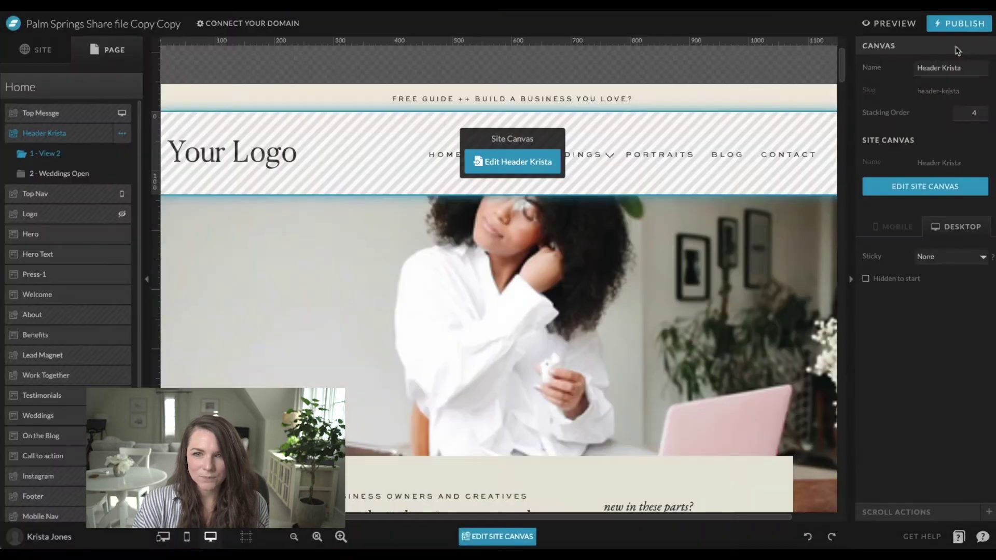
Open the Header Krista site canvas for editing and duplicate the Weddings Open view
left_click(483, 173)
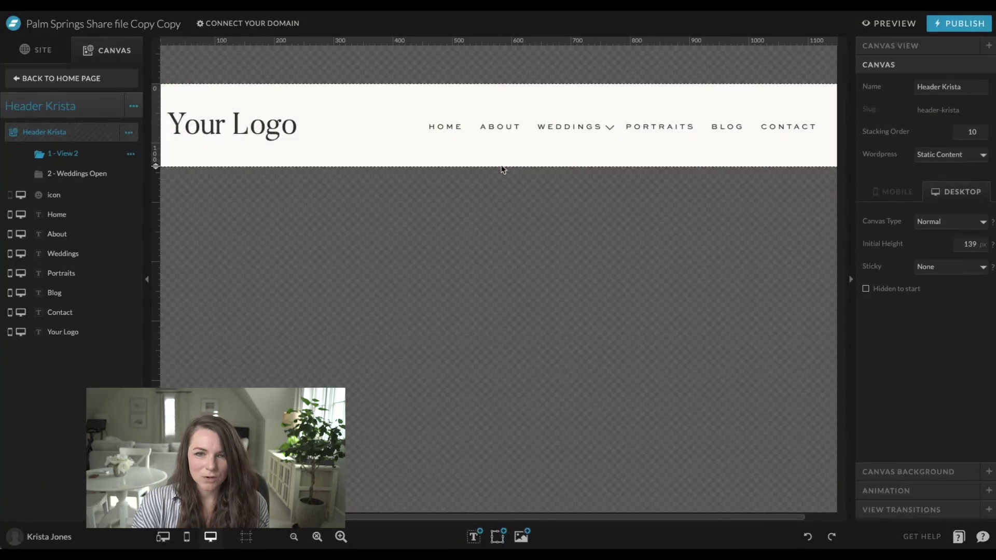
left_click(609, 128)
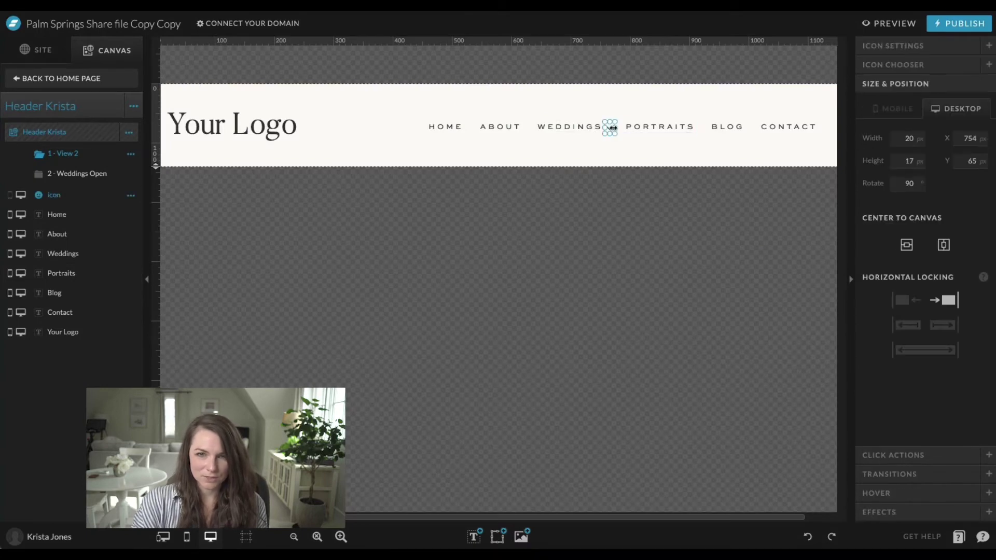
left_click(90, 178)
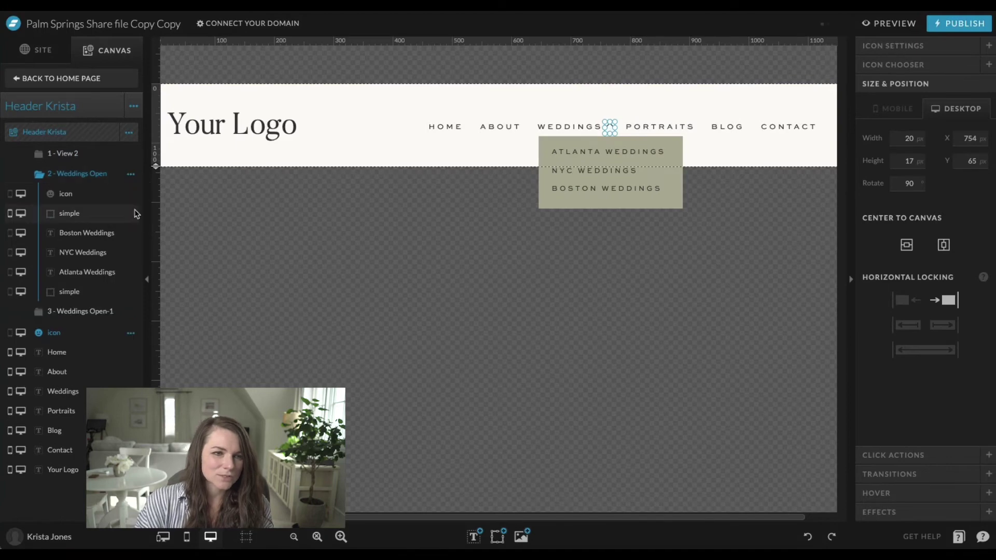
Rename the duplicated Weddings Open view to "Portraits Open"
left_click(78, 311)
left_click(131, 194)
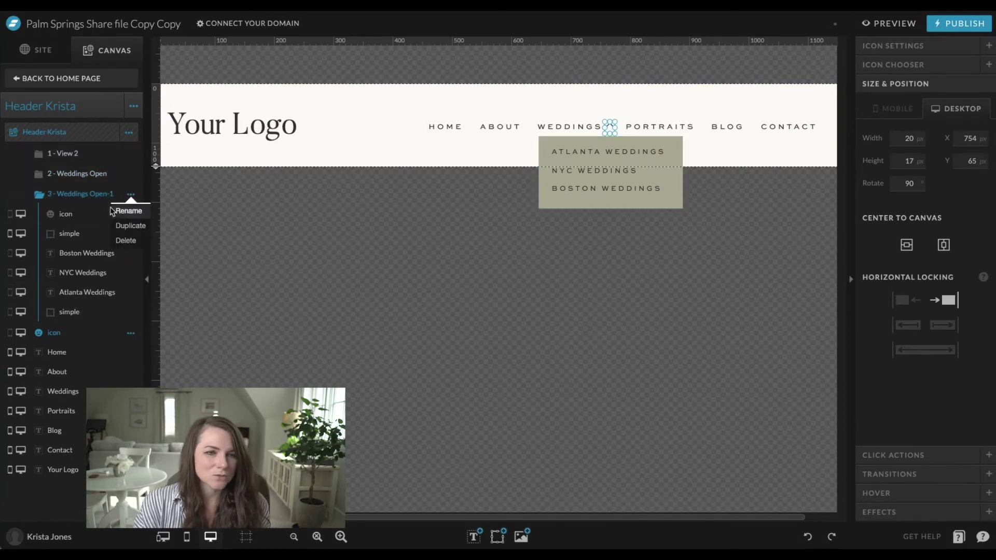
left_click(129, 211)
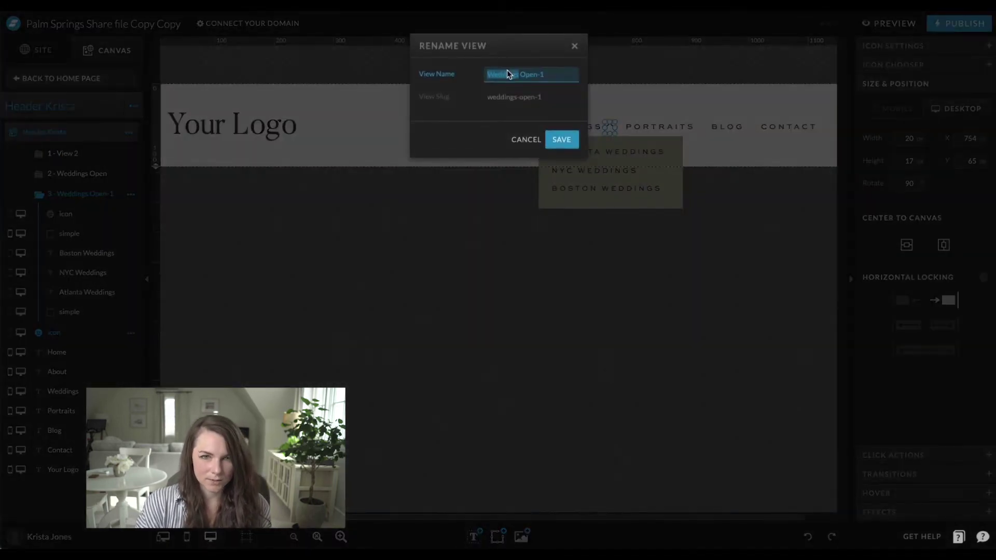
type("Portrait")
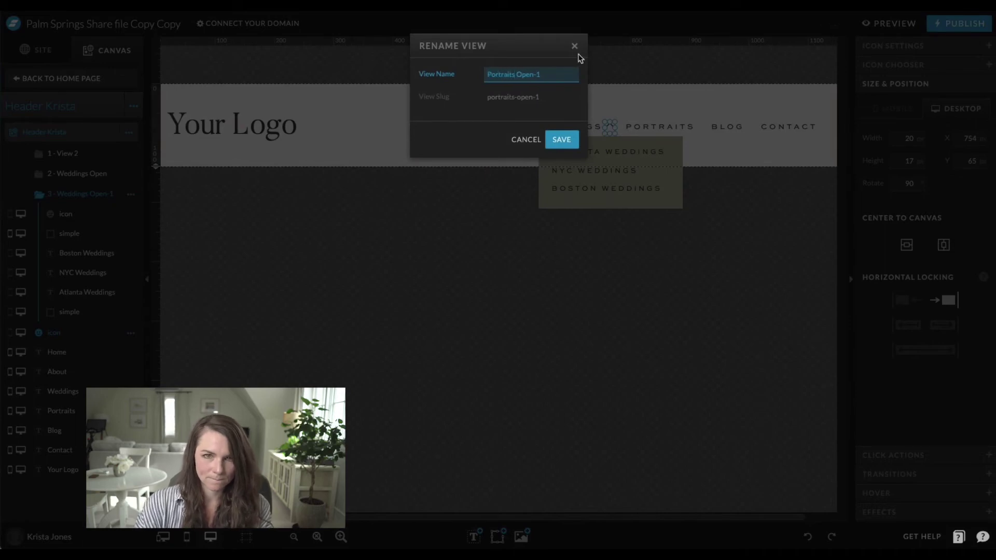
key("BackSpace")
key("BackSpace")
left_click(562, 139)
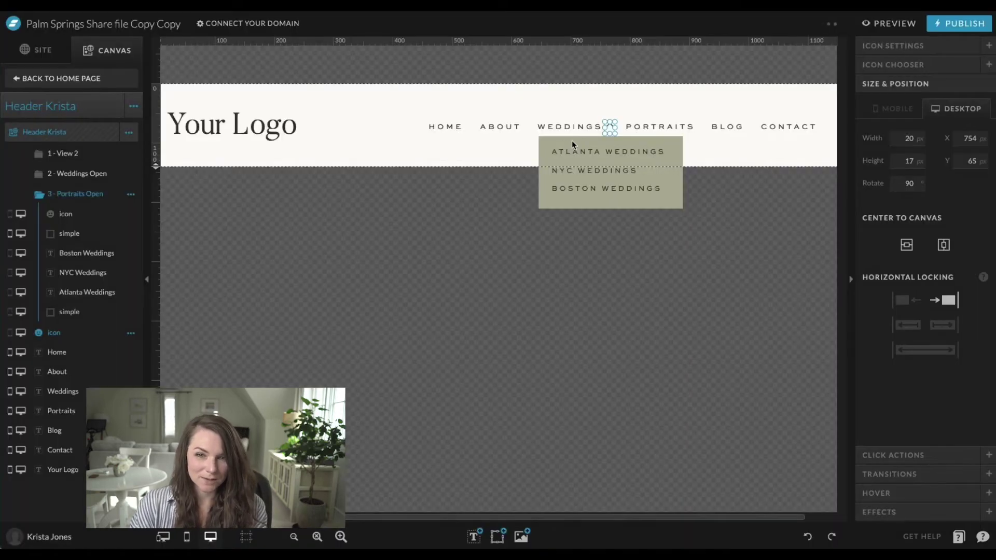
Move the green dropdown rectangle and its three links in the Portraits Open view so they sit beneath the Portraits menu item
left_click_drag(680, 213, 678, 151)
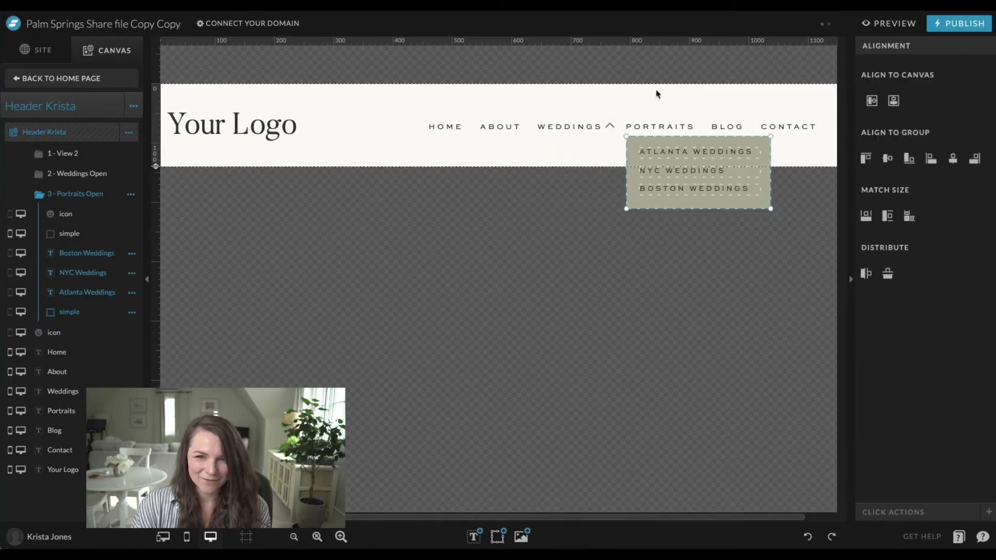
left_click(667, 101)
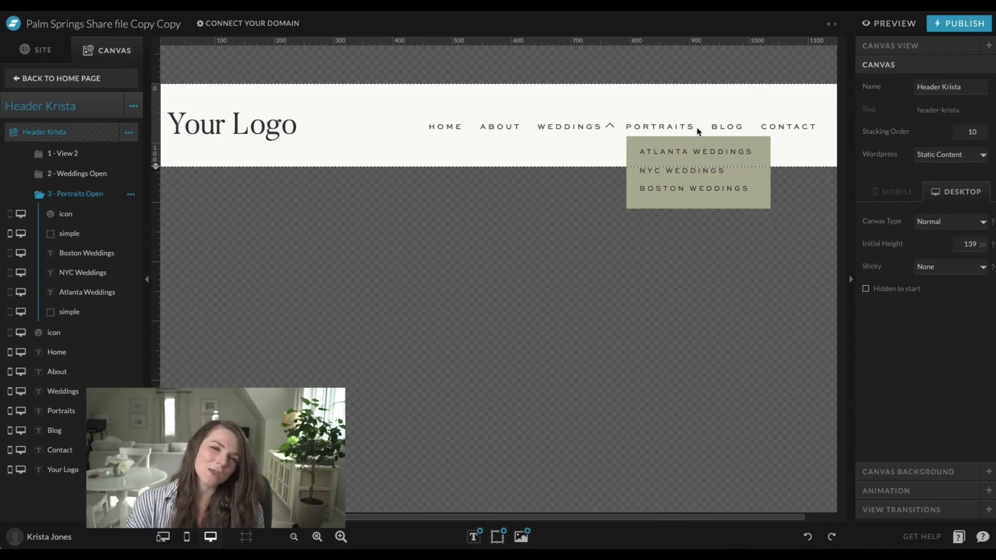
scroll(698, 131, "left", 1)
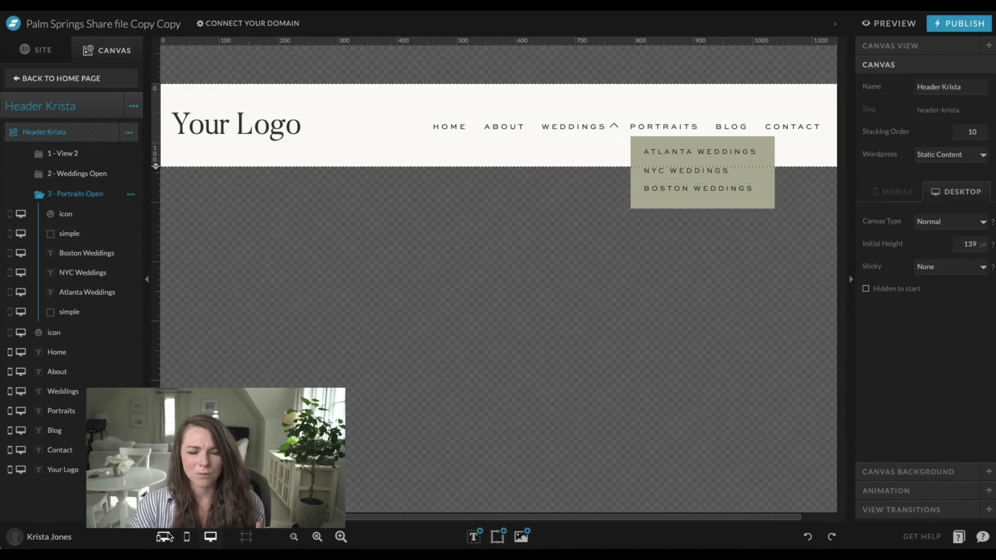
Show the mobile and desktop layouts together and toggle mobile visibility of Portraits Open items, hiding the upper rectangle on mobile
left_click(165, 537)
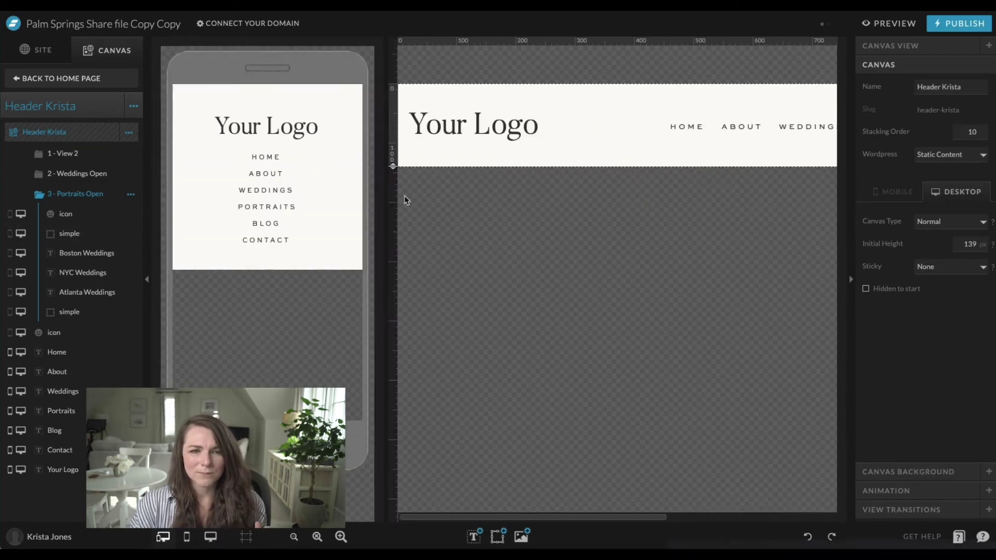
left_click(9, 253)
left_click(10, 272)
left_click(10, 234)
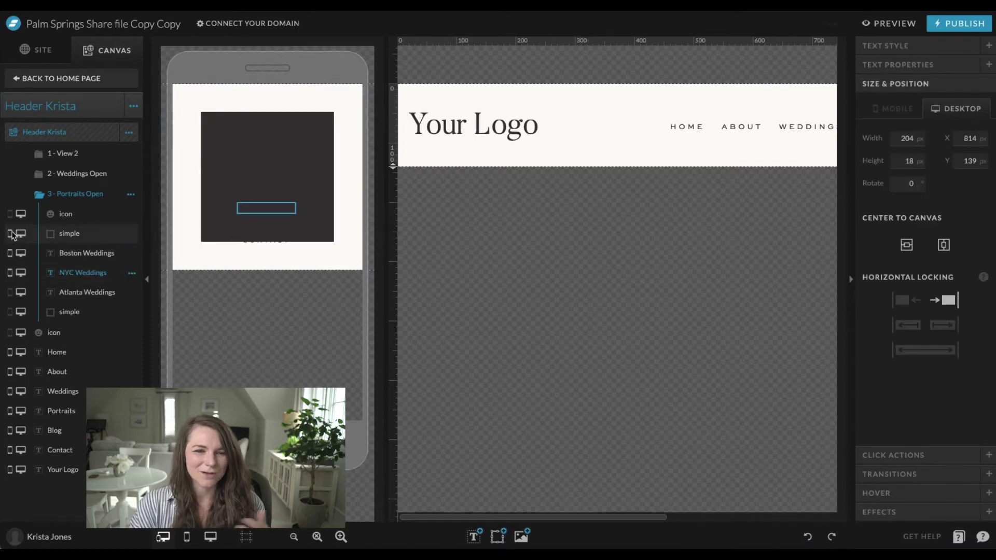
left_click(11, 236)
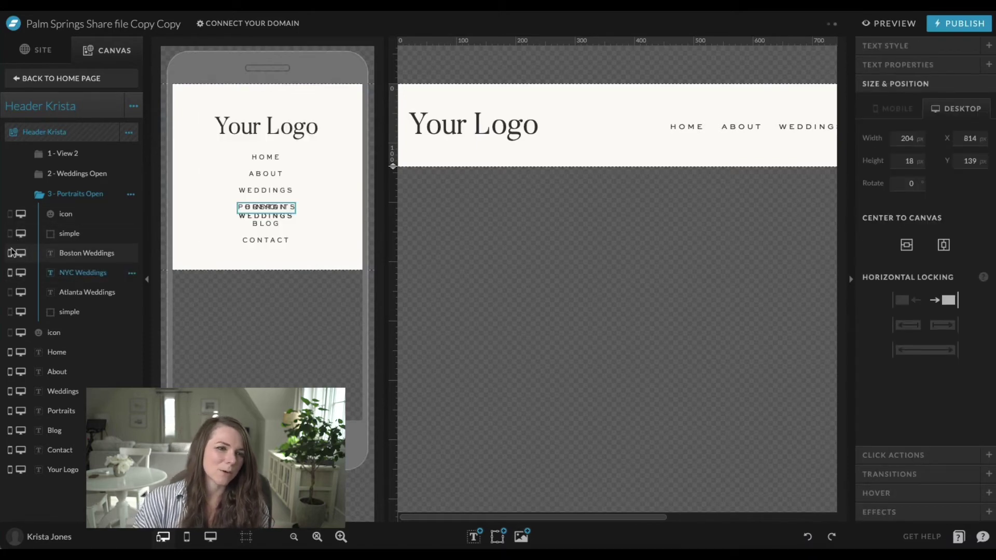
left_click(9, 272)
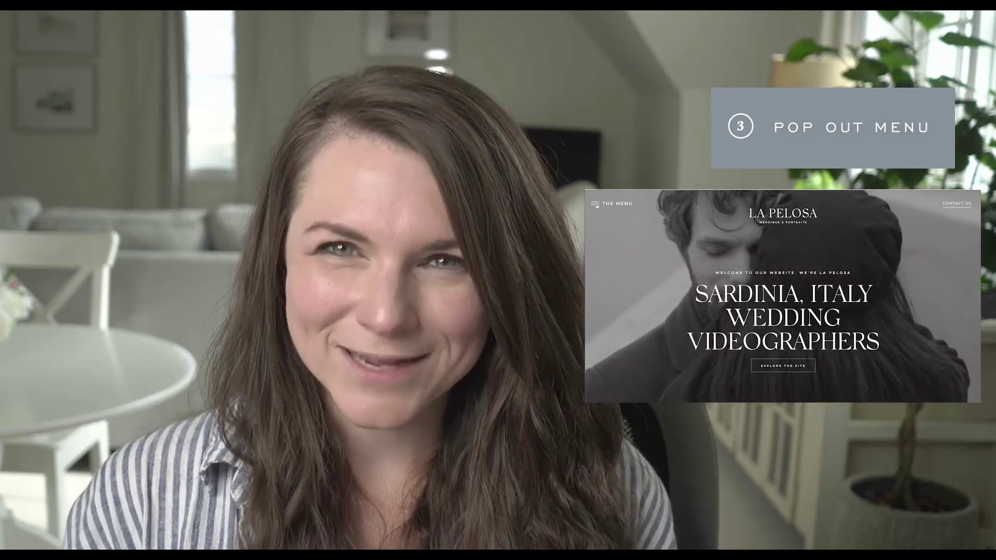
left_click(596, 205)
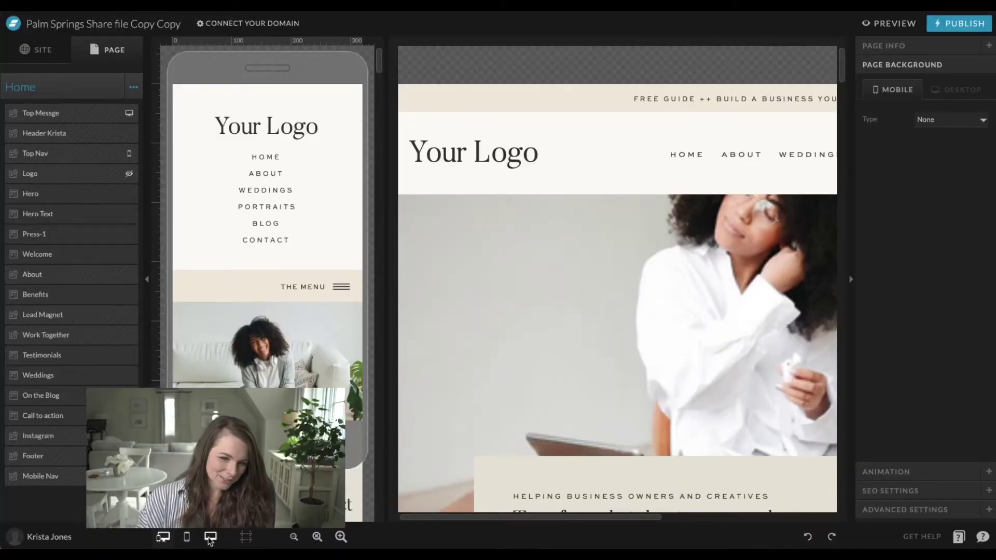
Duplicate the Header Krista canvas on the Home page and hide the copy on both desktop and mobile
left_click(210, 538)
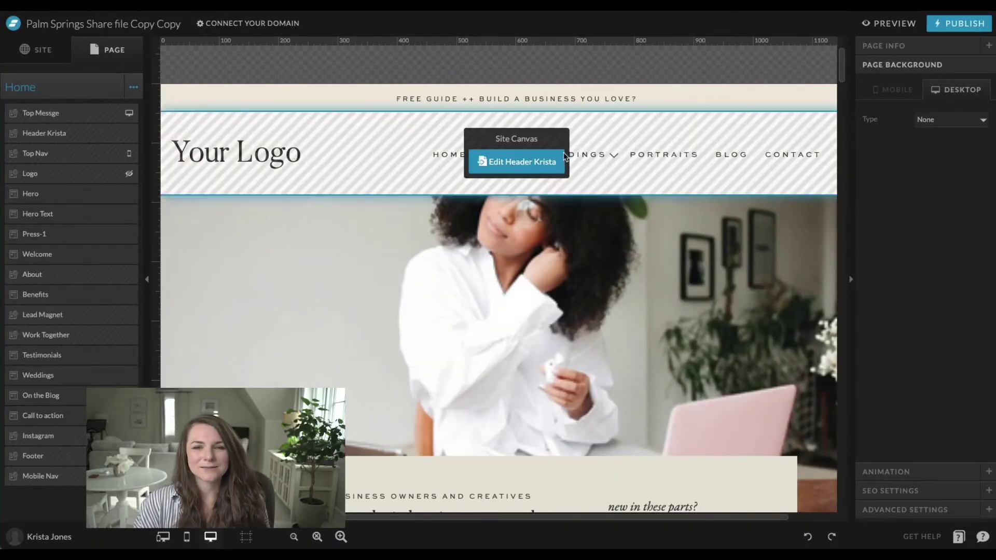
left_click(725, 164)
left_click(122, 133)
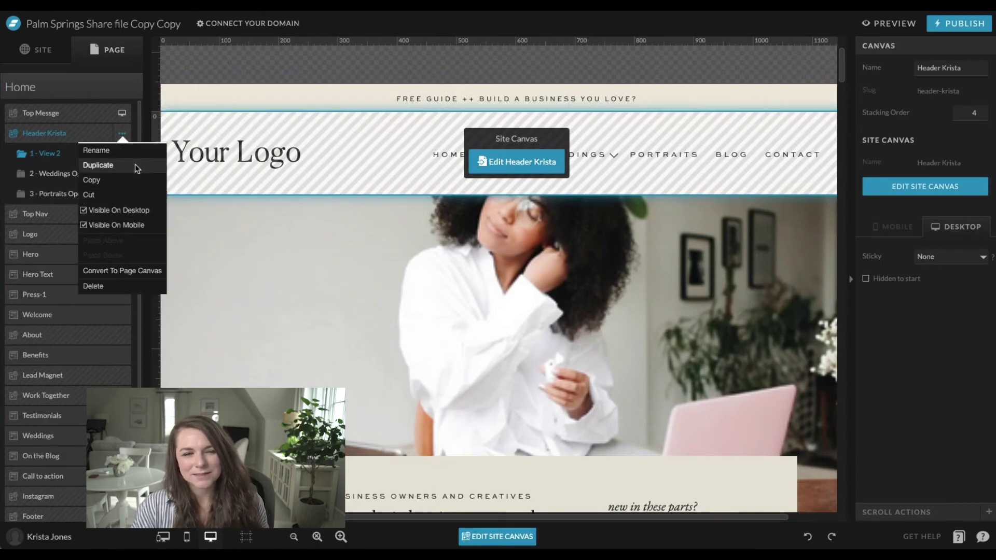
left_click(99, 165)
left_click(123, 154)
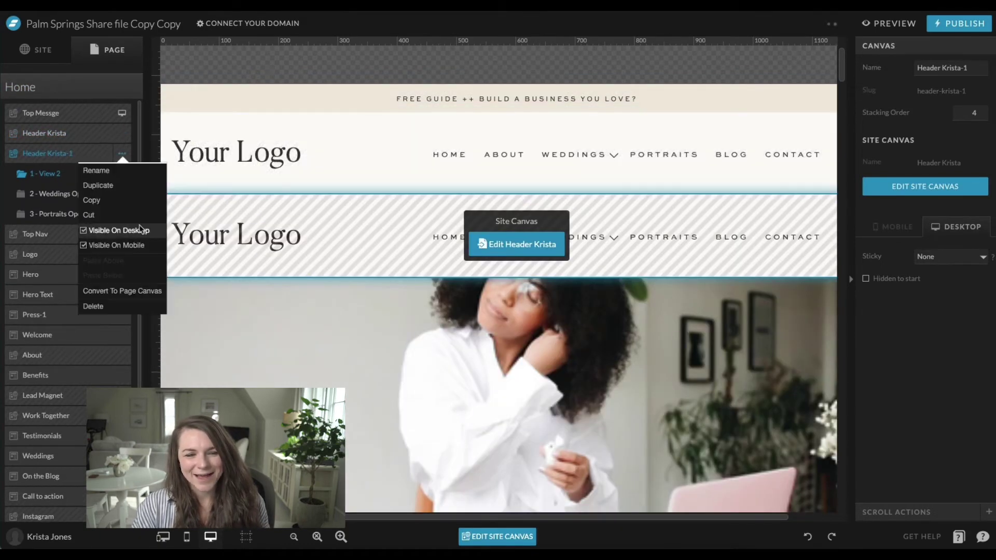
left_click(140, 231)
left_click(126, 153)
left_click(117, 245)
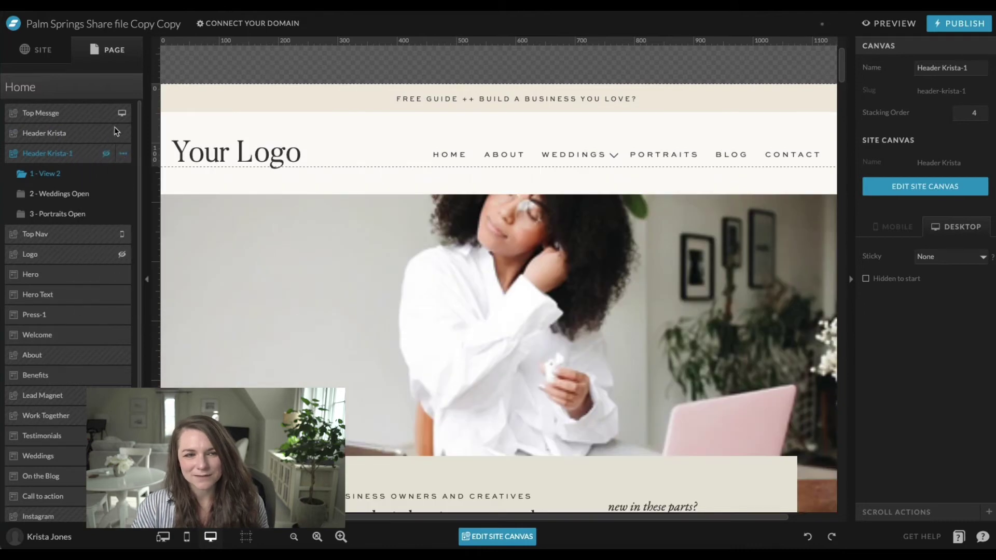
Convert the original Header Krista site canvas to a page canvas and delete its menu items and dropdown arrow
left_click(114, 133)
left_click(123, 133)
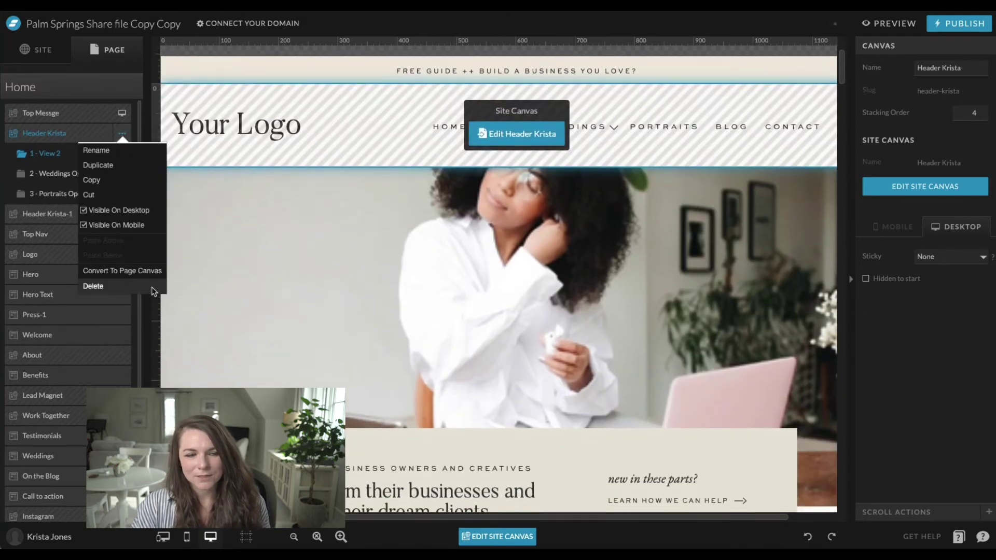
left_click(149, 270)
left_click_drag(415, 112, 813, 148)
key("Delete")
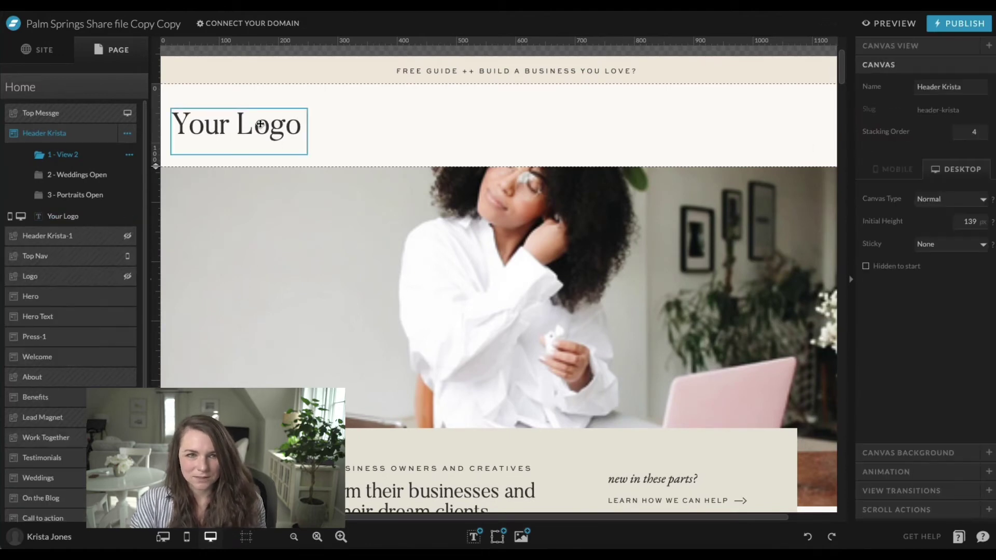
Move the Your Logo text to the middle of the header, remove its left horizontal lock and centre-align the text
left_click_drag(260, 125, 530, 126)
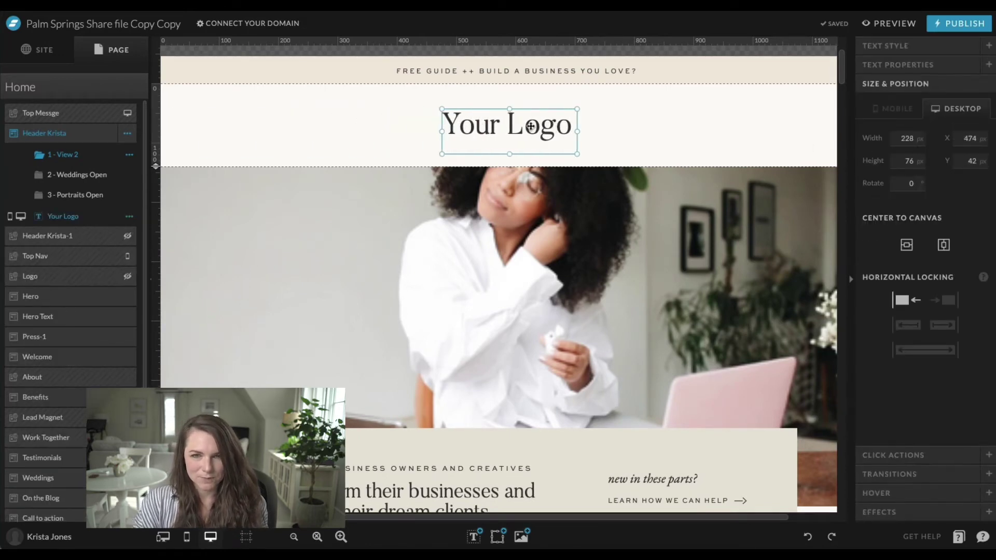
left_click(890, 23)
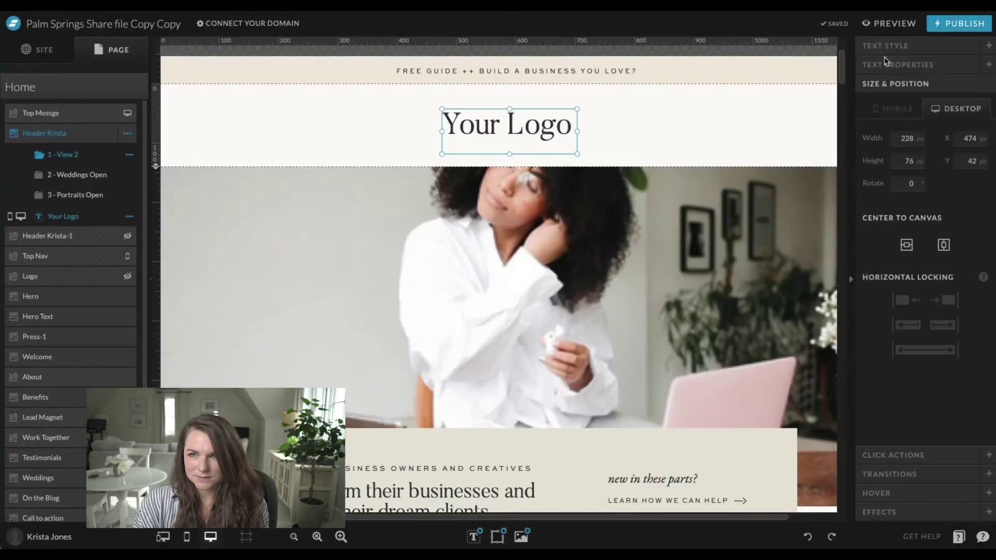
left_click(886, 47)
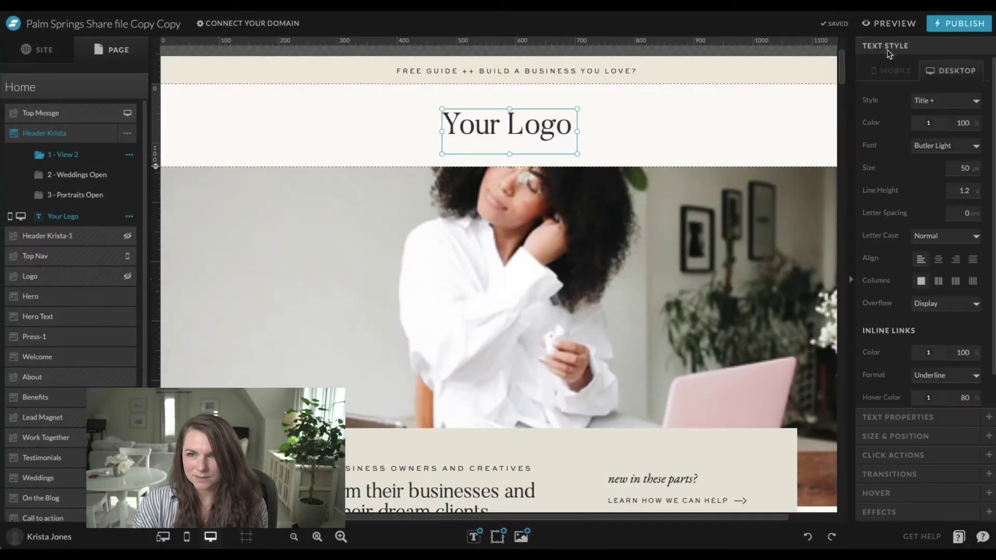
left_click(940, 261)
left_click(629, 120)
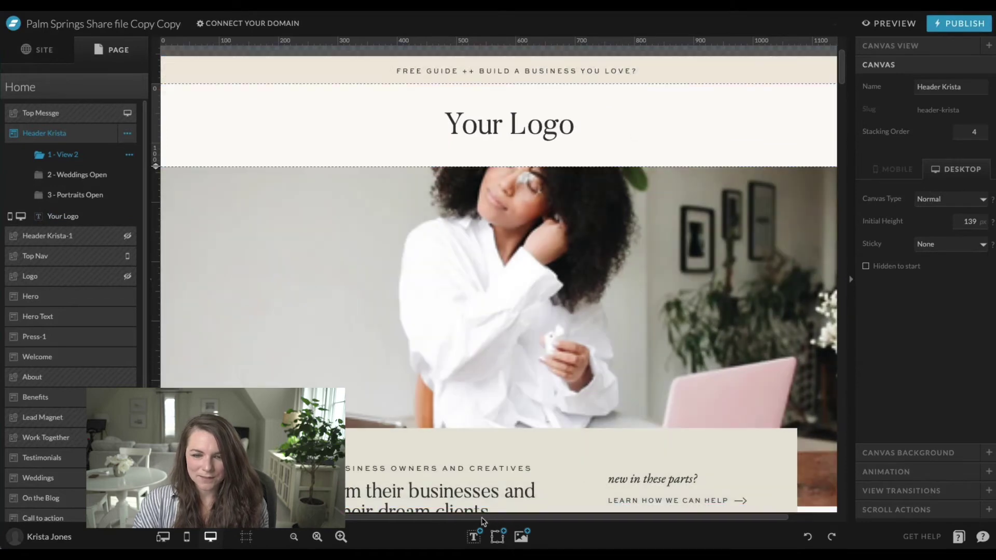
Add a subheading reading "The Menu" to View 2 and place it near the header's upper-right corner
mouse_move(472, 537)
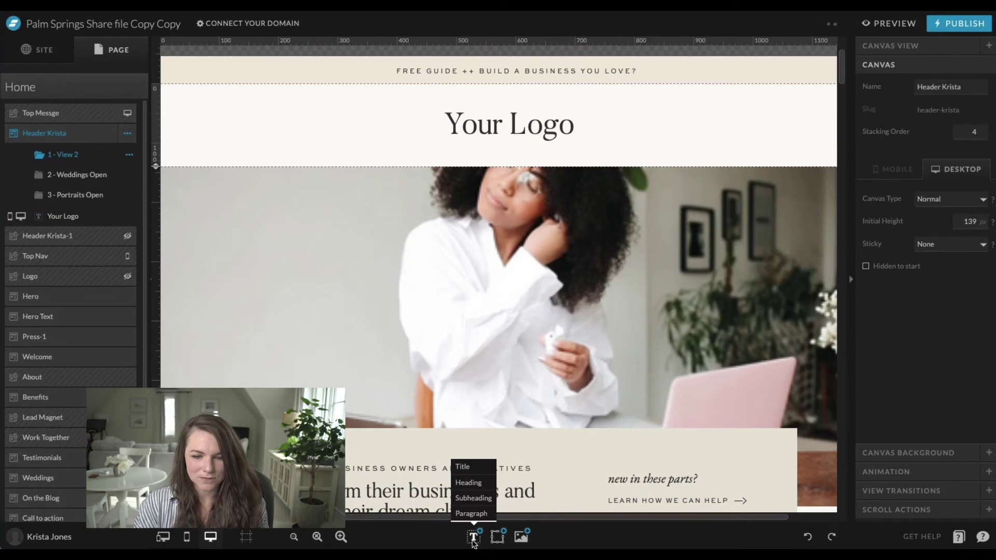
left_click(473, 497)
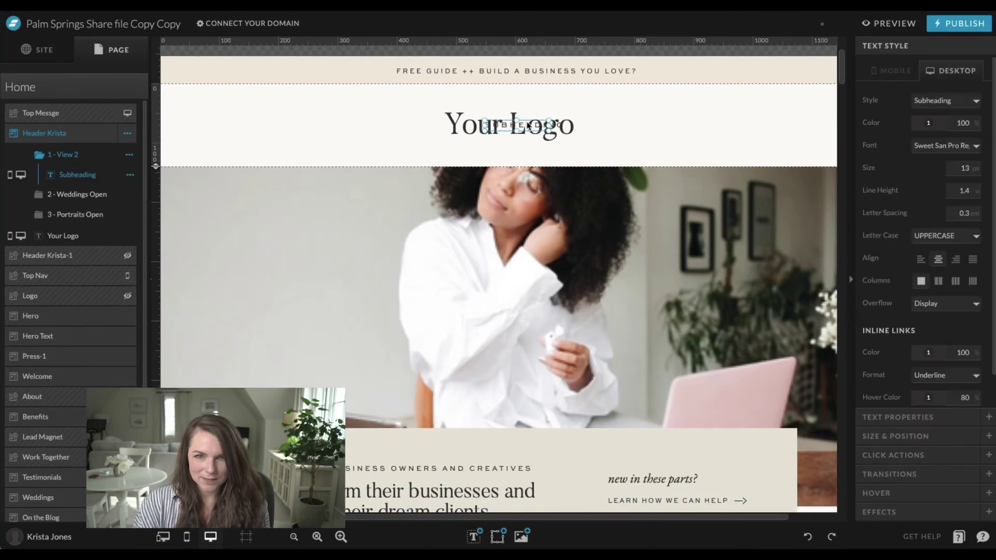
left_click_drag(527, 125, 787, 108)
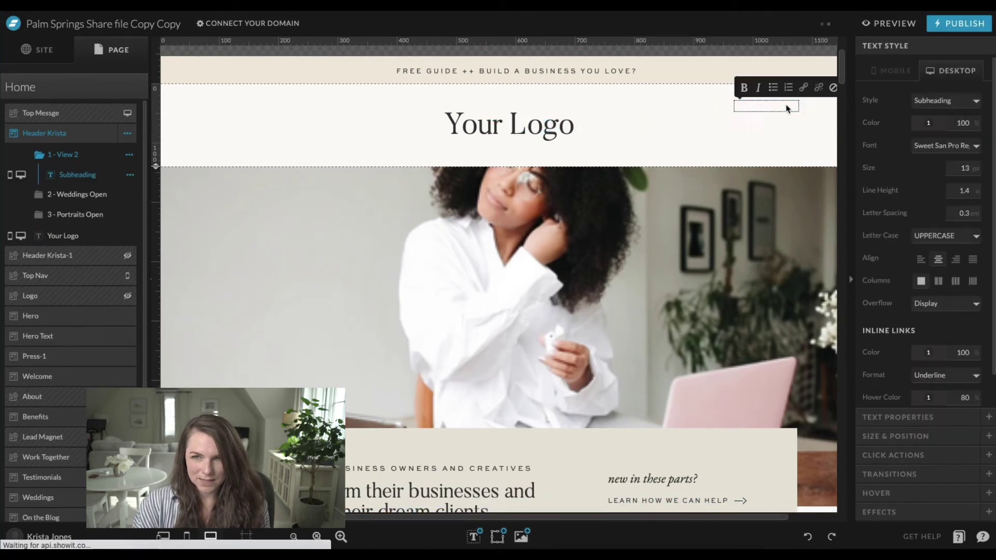
double_click(786, 108)
type("THE MENU")
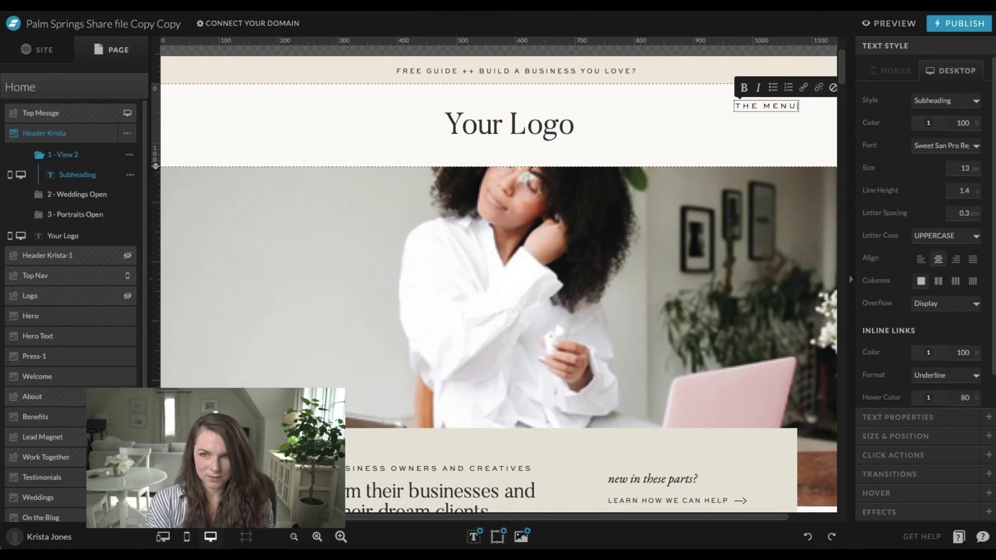
key("Escape")
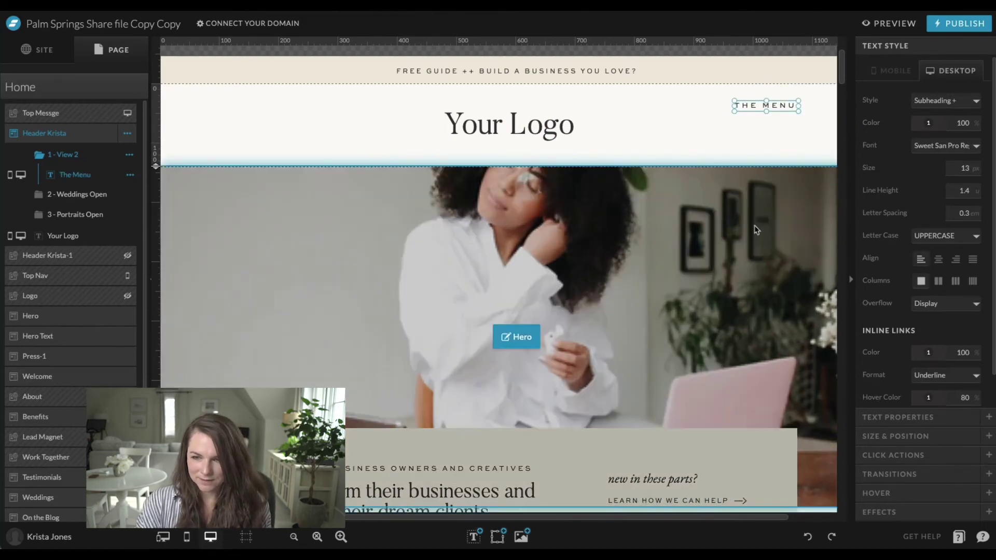
left_click(795, 129)
Add an icon to View 2 of the header and set its color to palette color 1
mouse_move(481, 545)
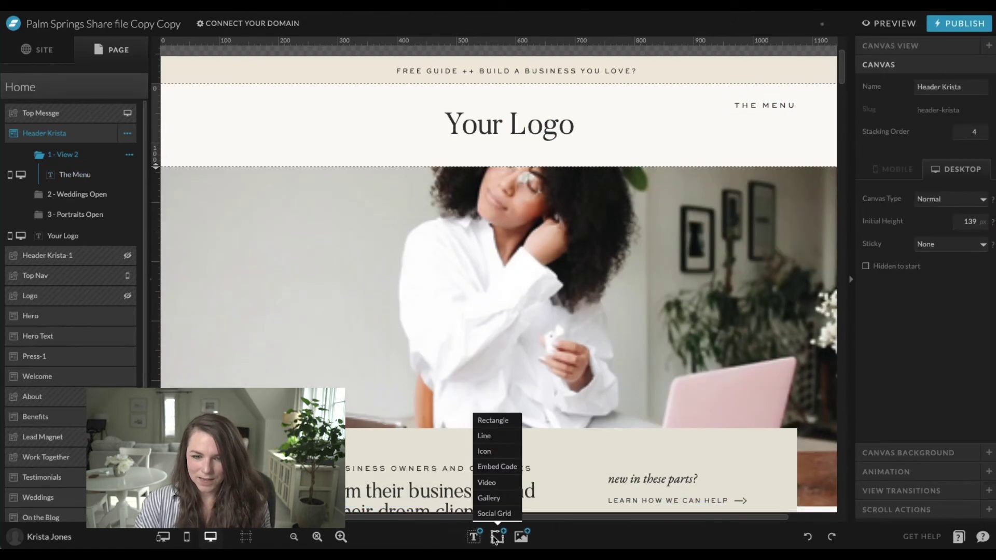
left_click(507, 448)
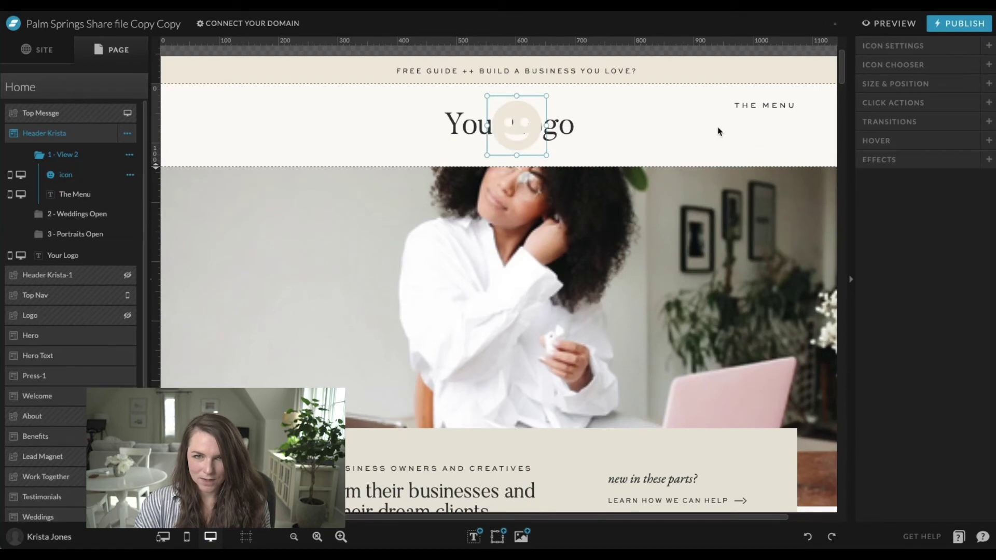
left_click(906, 48)
left_click(932, 201)
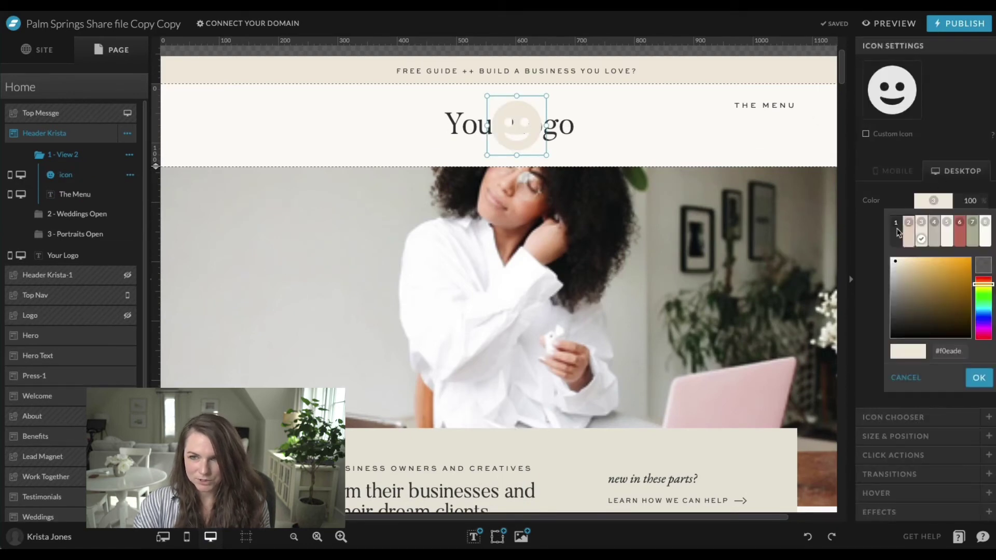
left_click(896, 230)
Change the icon to the thin-line hamburger menu, shrink it to about 37 px and place it just right of The Menu text
left_click(905, 417)
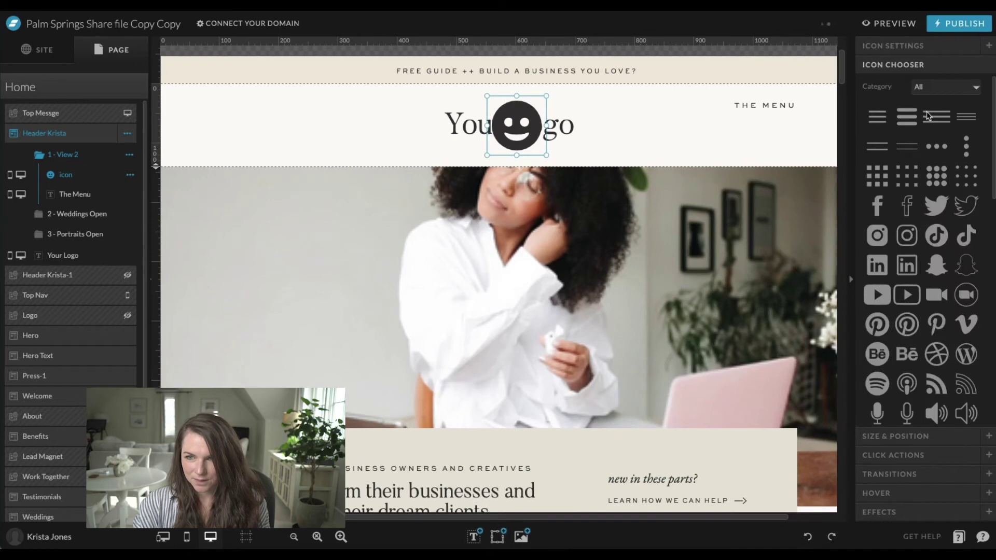
left_click(966, 123)
left_click_drag(487, 156, 815, 106)
left_click(614, 137)
left_click(541, 108)
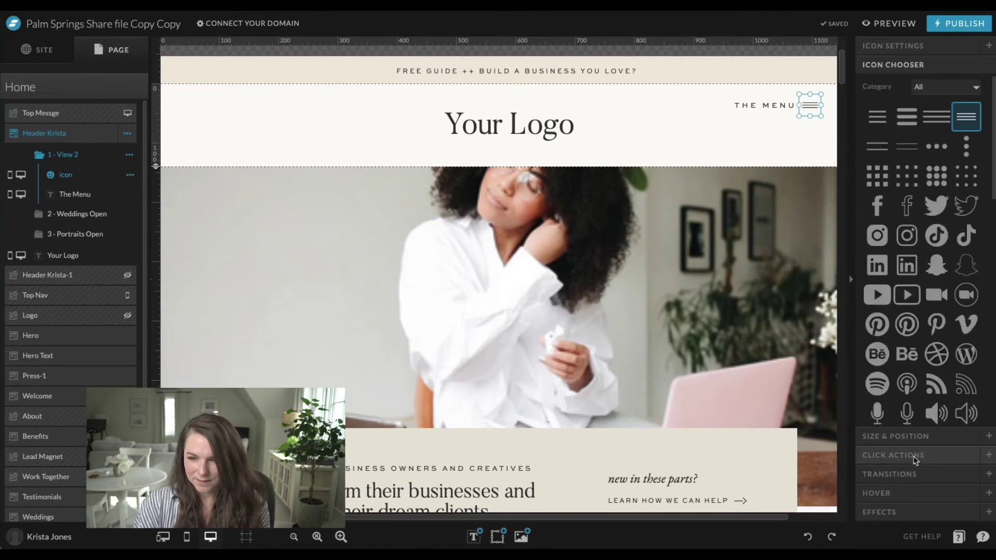
Lock the hamburger icon horizontally to the right
left_click(914, 455)
left_click(930, 84)
left_click(944, 300)
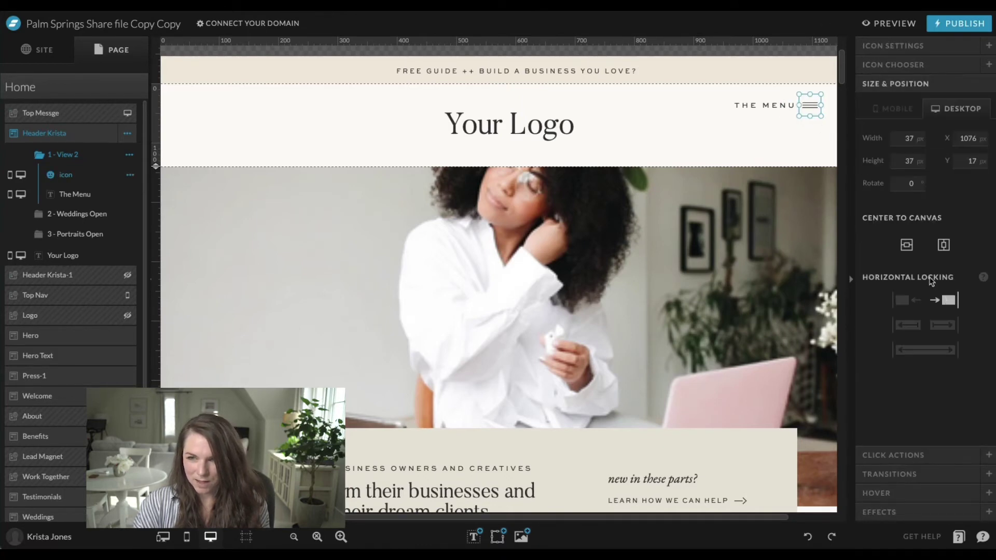
In the header's mobile layout, place The Menu text above the logo and the hamburger icon in the upper-right corner
left_click(757, 99)
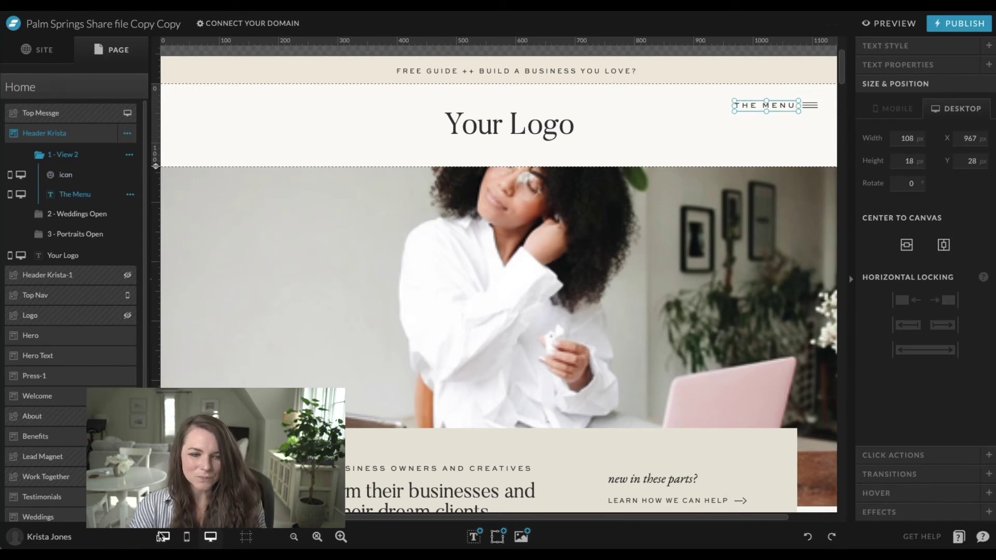
left_click(162, 536)
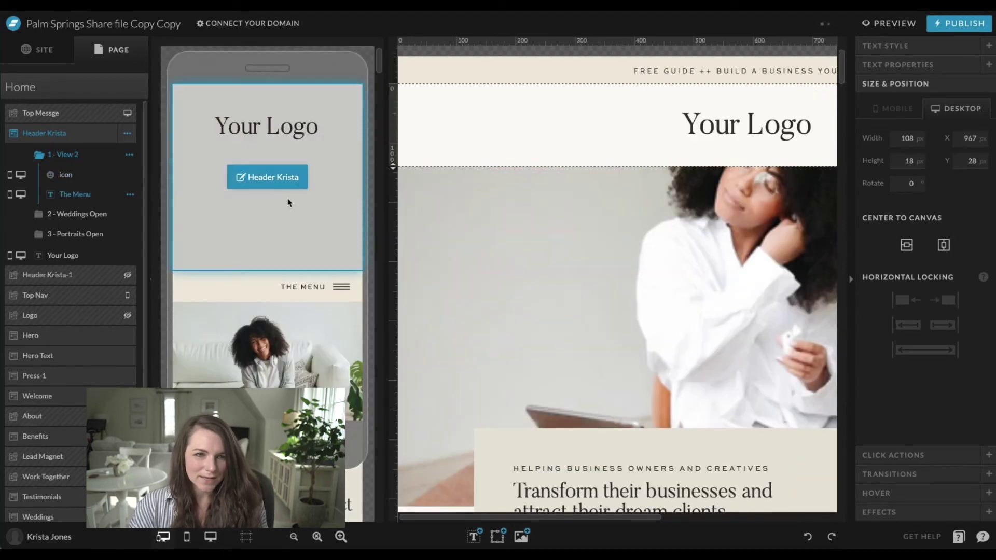
left_click(289, 126)
left_click_drag(289, 126, 294, 210)
key("ctrl+z")
left_click(288, 176)
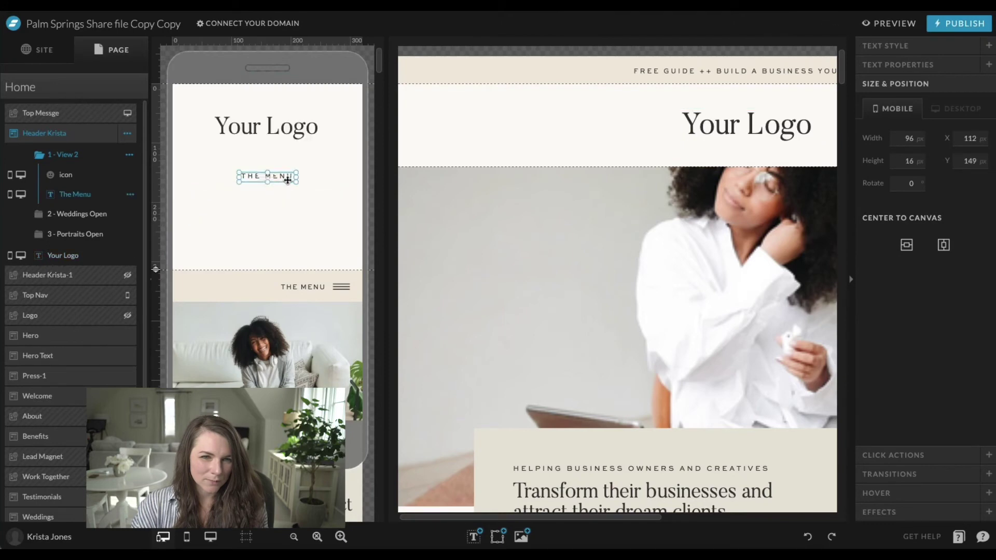
left_click_drag(289, 174, 303, 145)
left_click(272, 178)
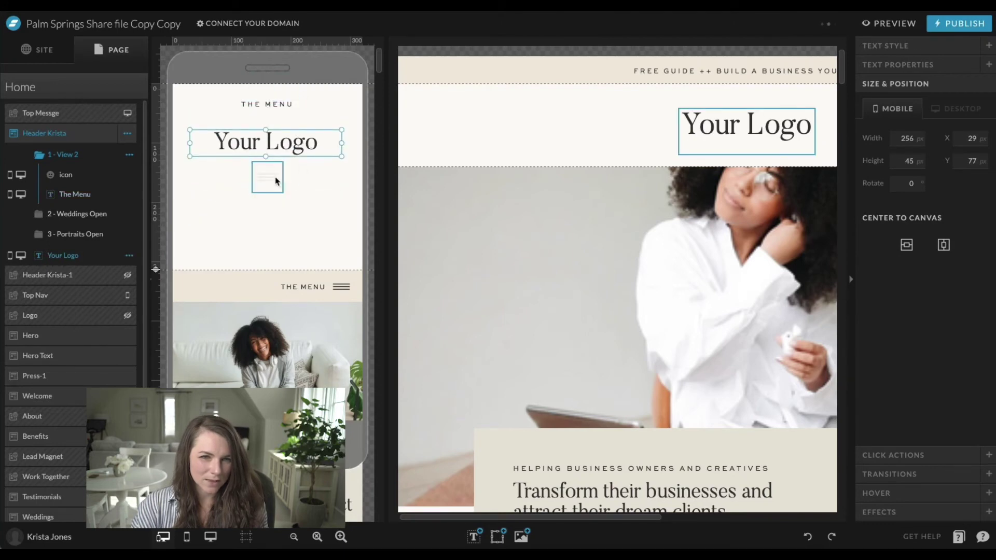
left_click_drag(271, 178, 337, 118)
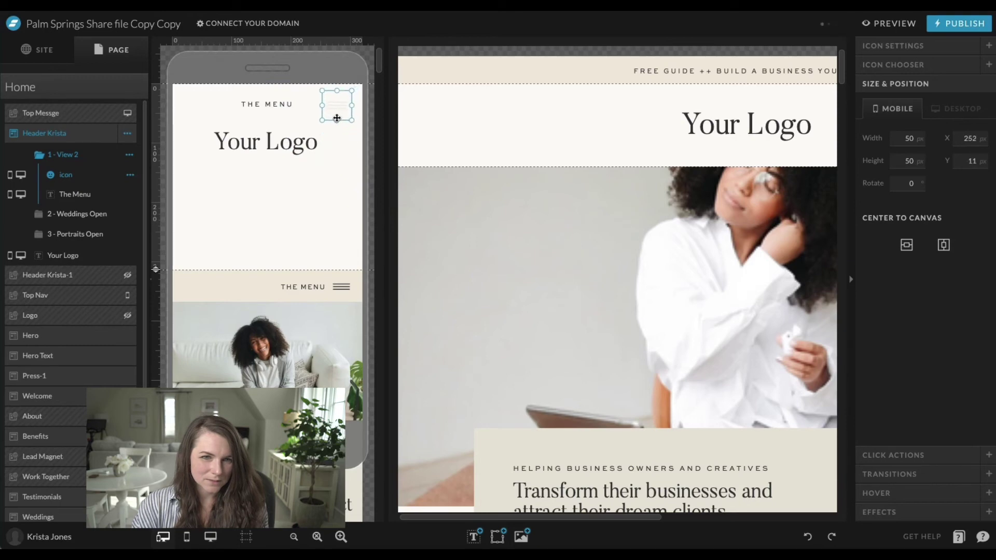
Set the hamburger icon's mobile color to palette color 1
left_click(943, 46)
left_click(933, 200)
left_click(902, 220)
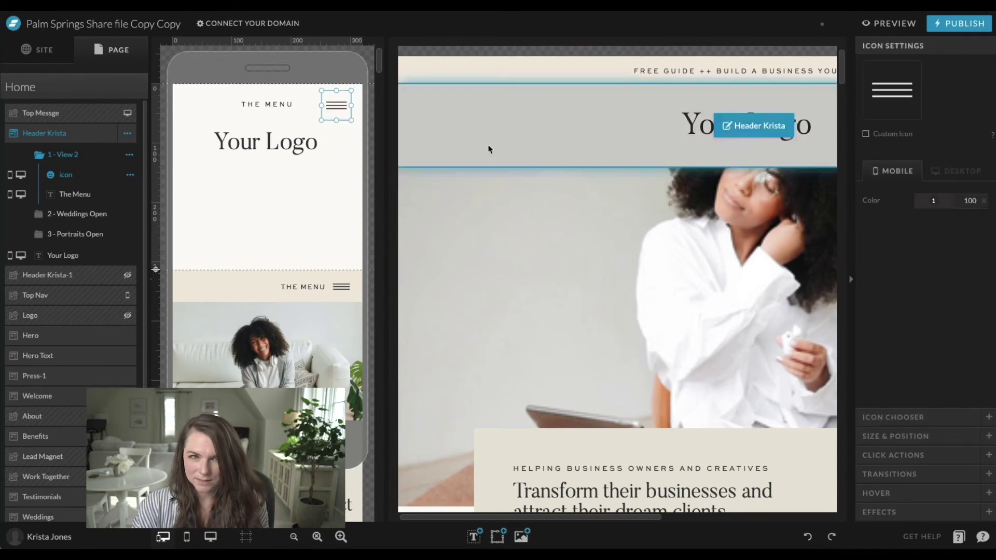
Move the mobile The Menu text beside the hamburger icon, right-align it, and raise the logo slightly
left_click_drag(278, 107, 299, 109)
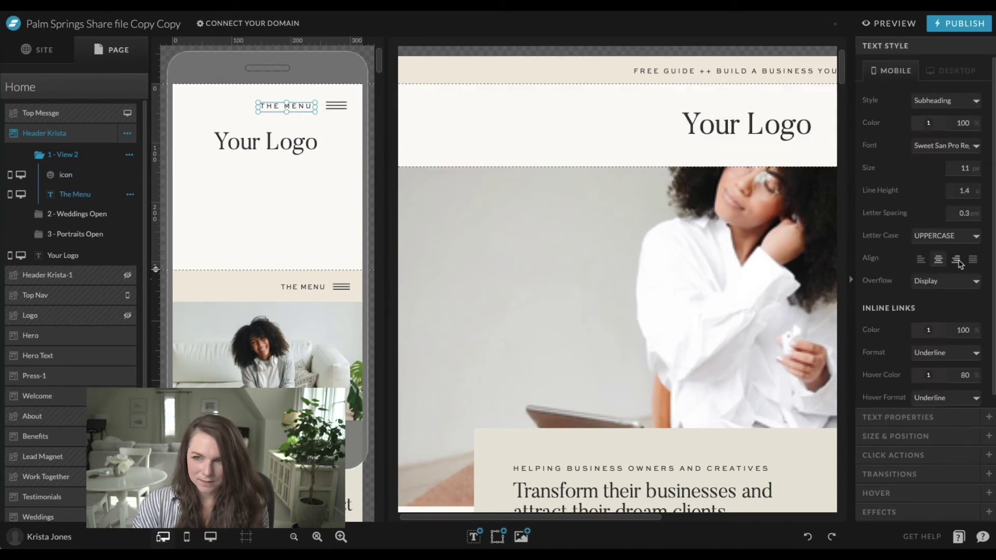
left_click(286, 144)
left_click_drag(294, 145, 294, 140)
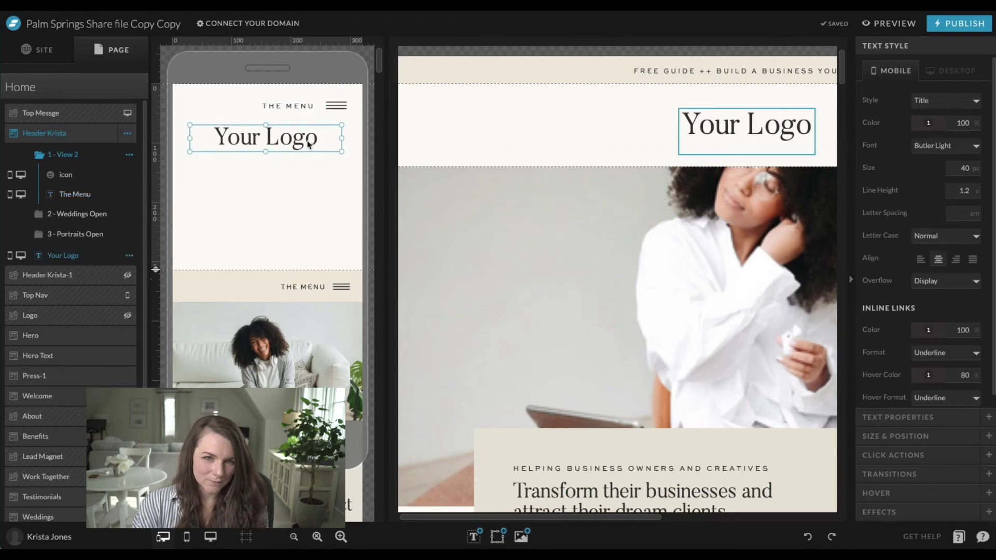
left_click(296, 110)
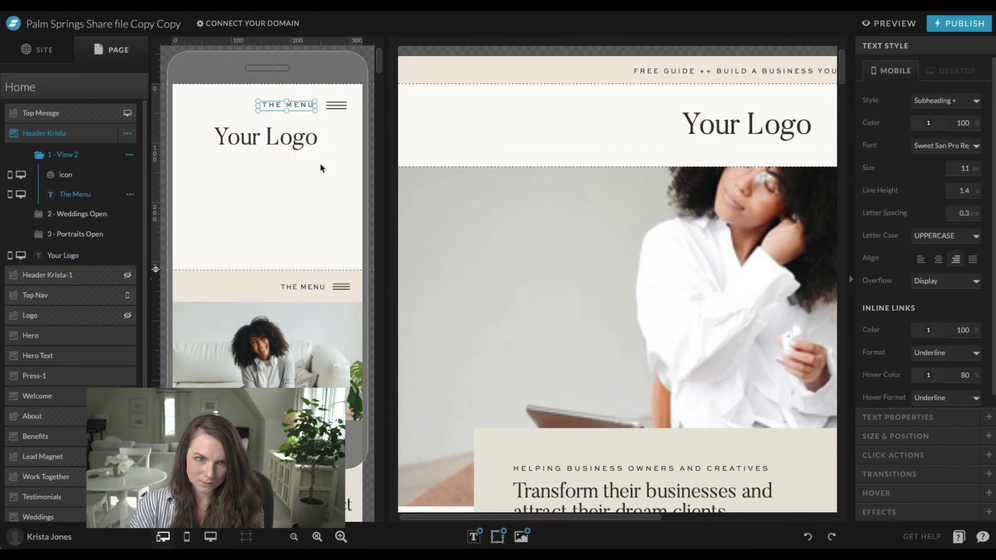
Reduce the Header Krista canvas height to about 151 px on mobile and about 132 px on desktop
left_click(325, 226)
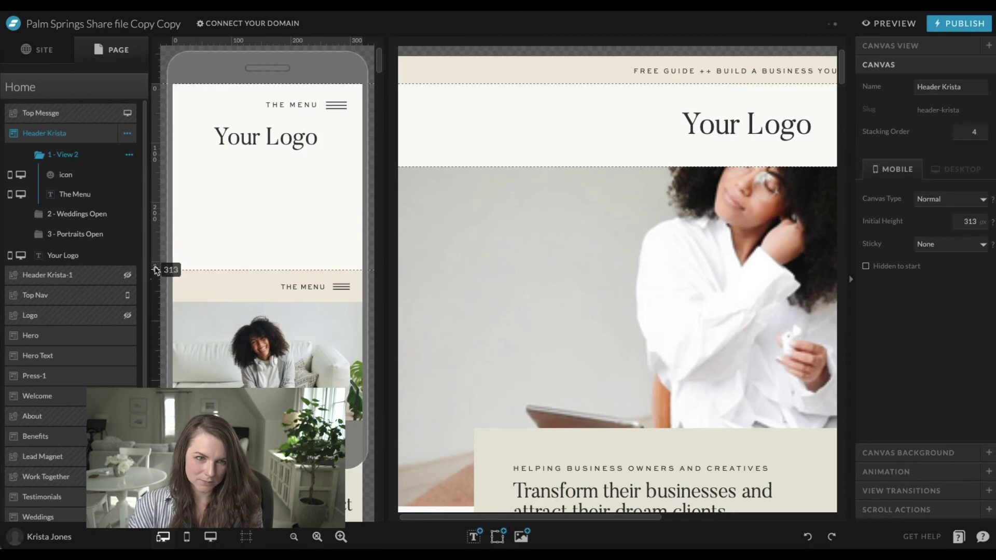
left_click_drag(156, 270, 155, 173)
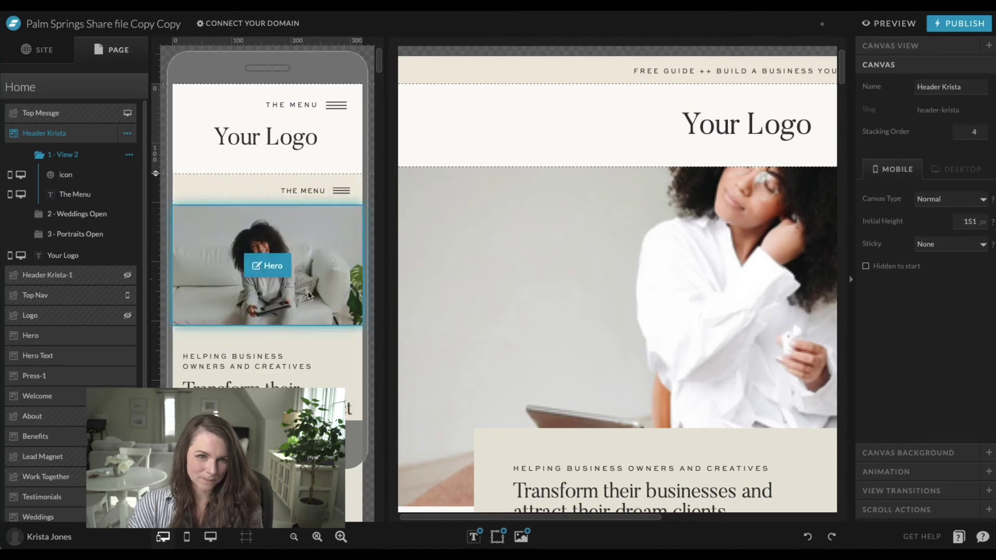
left_click(210, 536)
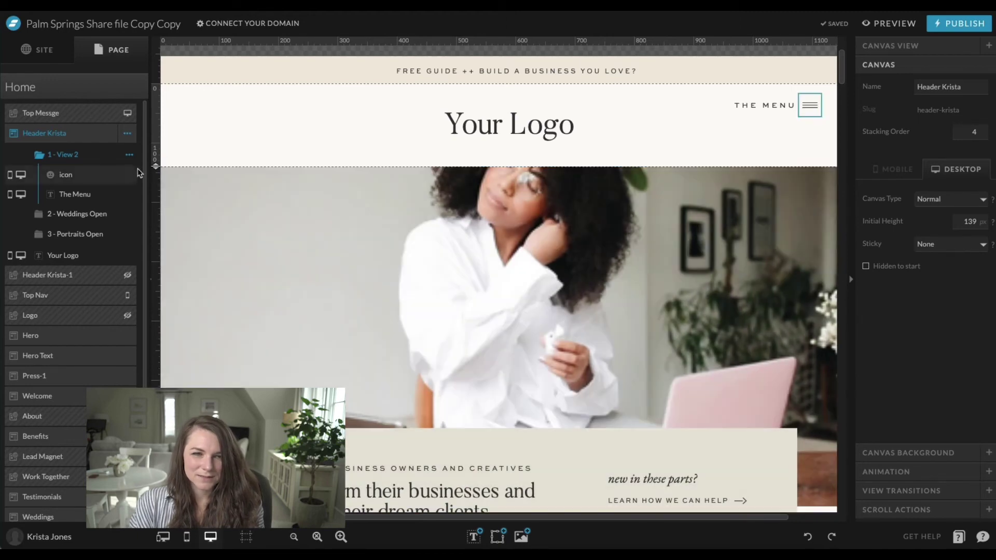
left_click_drag(155, 166, 156, 161)
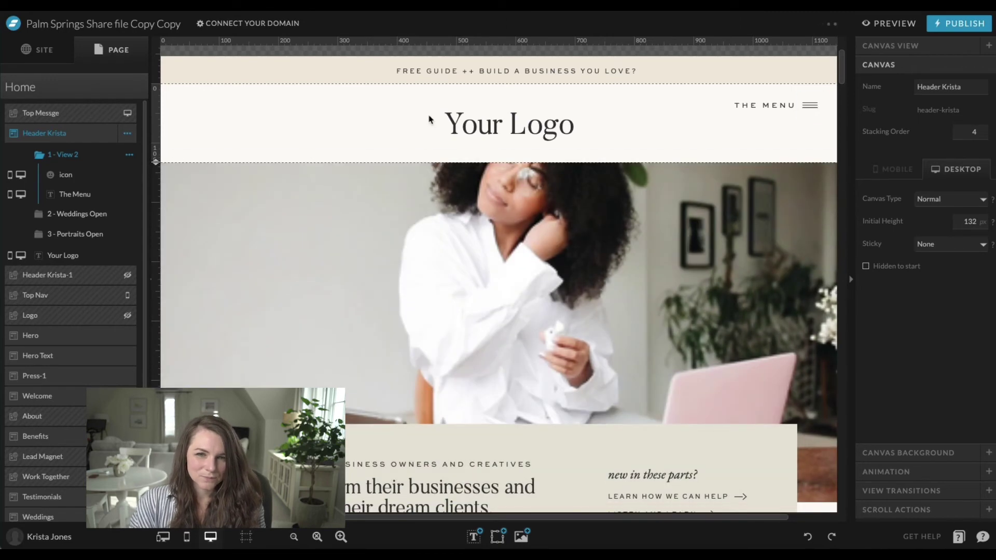
Add a blank canvas to the Home page and set its desktop background to palette color 7
left_click(126, 81)
left_click(133, 87)
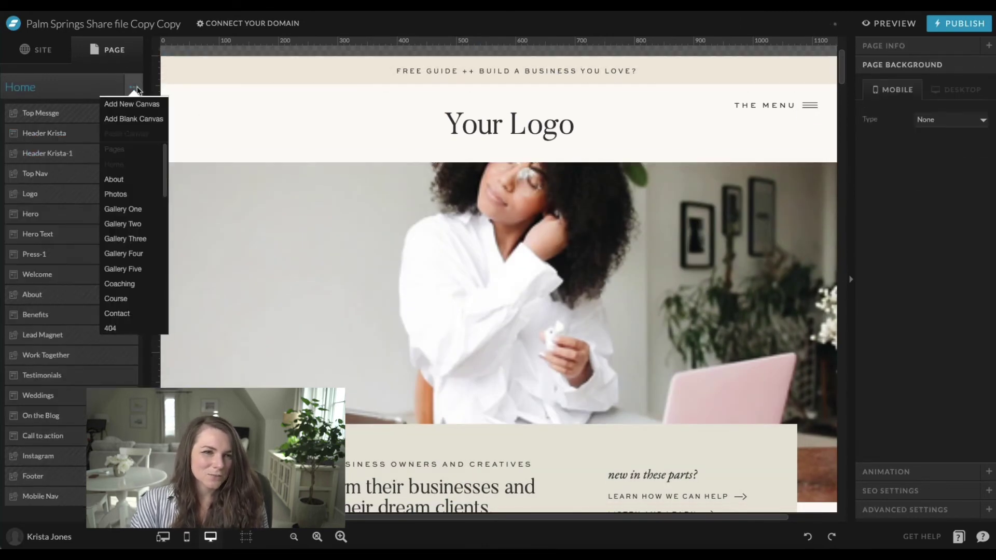
left_click(139, 119)
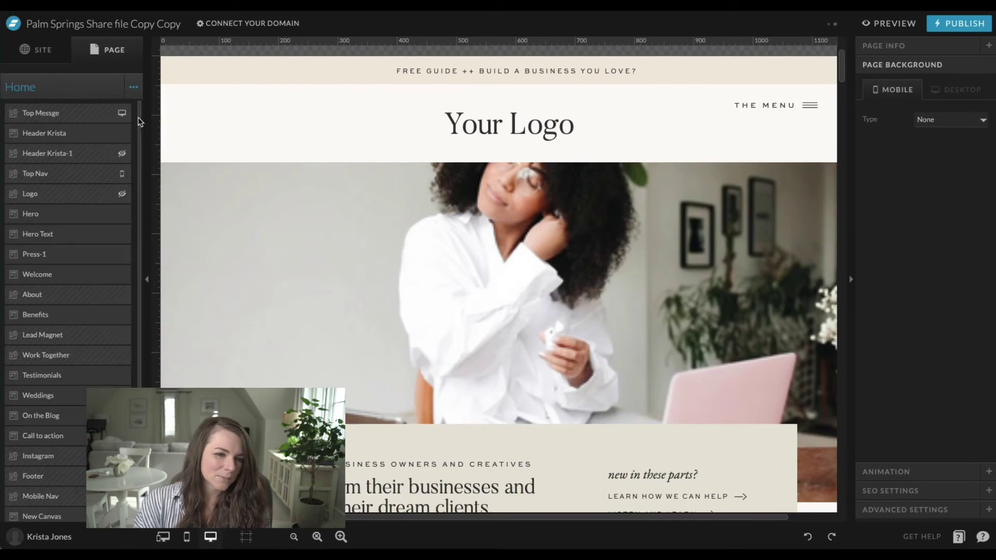
left_click(63, 519)
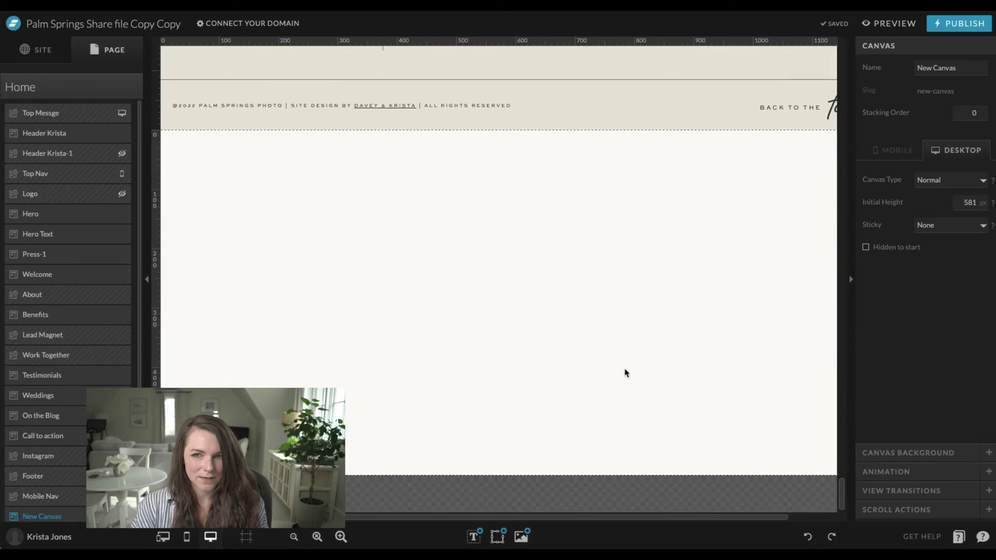
left_click(932, 453)
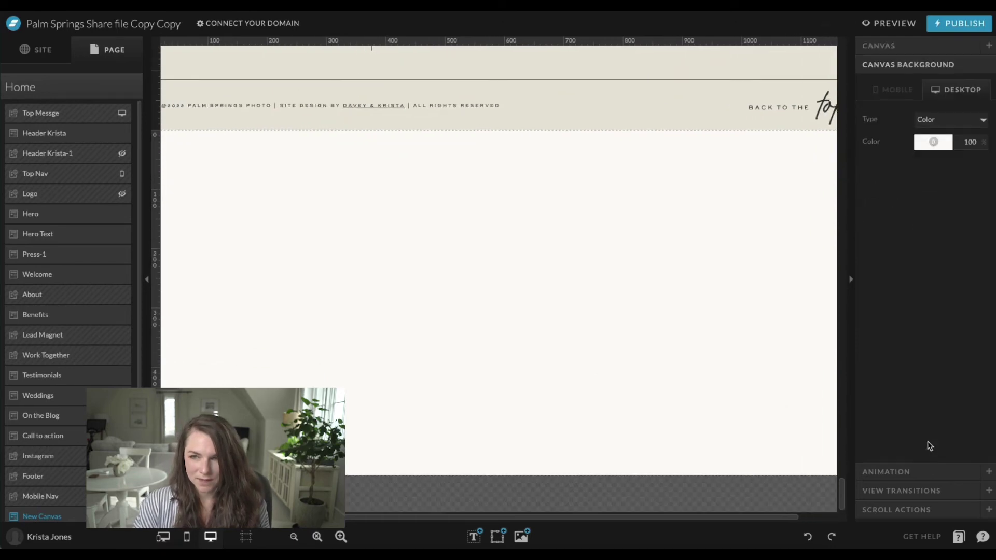
left_click(932, 143)
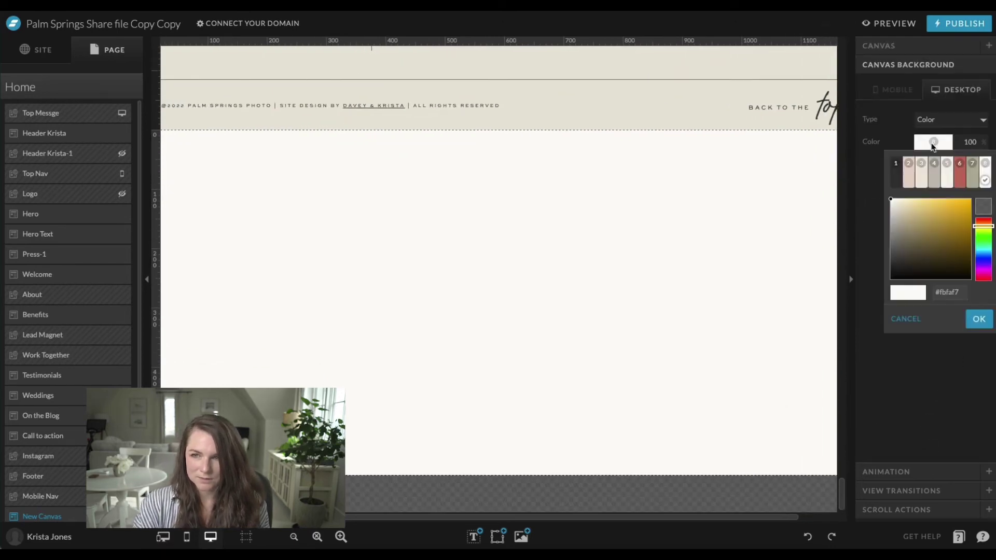
left_click(968, 178)
Add a title reading "Home" to the upper middle of the new green canvas
mouse_move(475, 536)
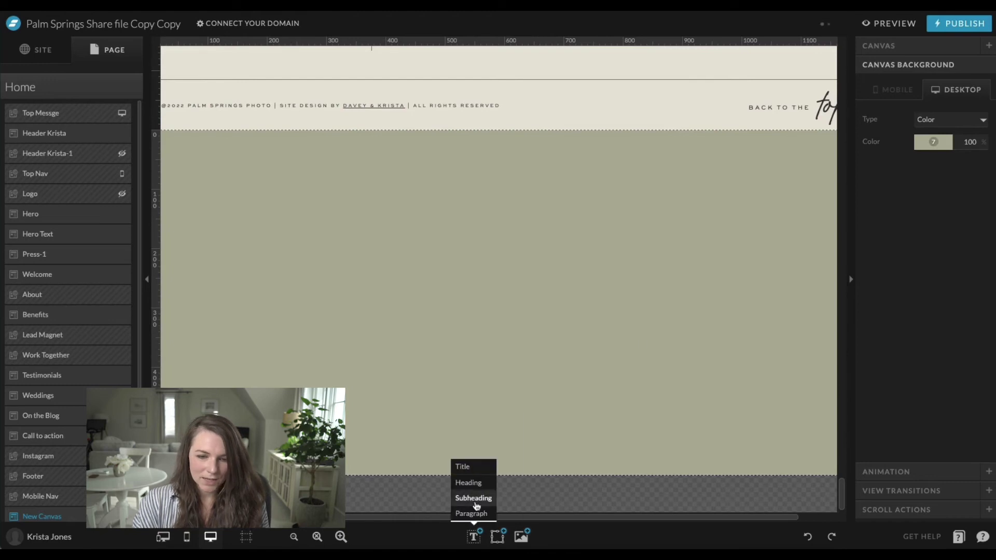
left_click(460, 466)
left_click_drag(508, 286, 483, 245)
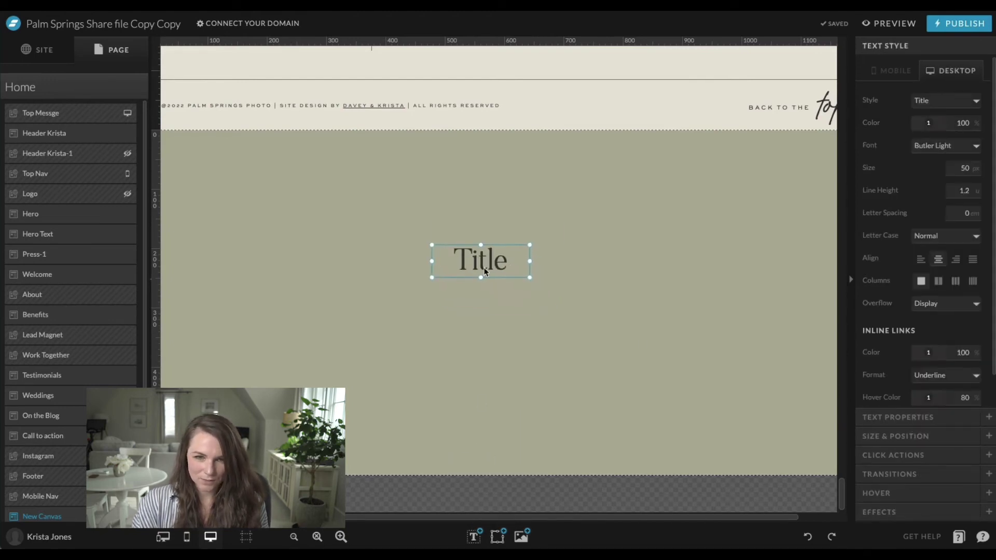
double_click(485, 271)
type("Home")
key("Escape")
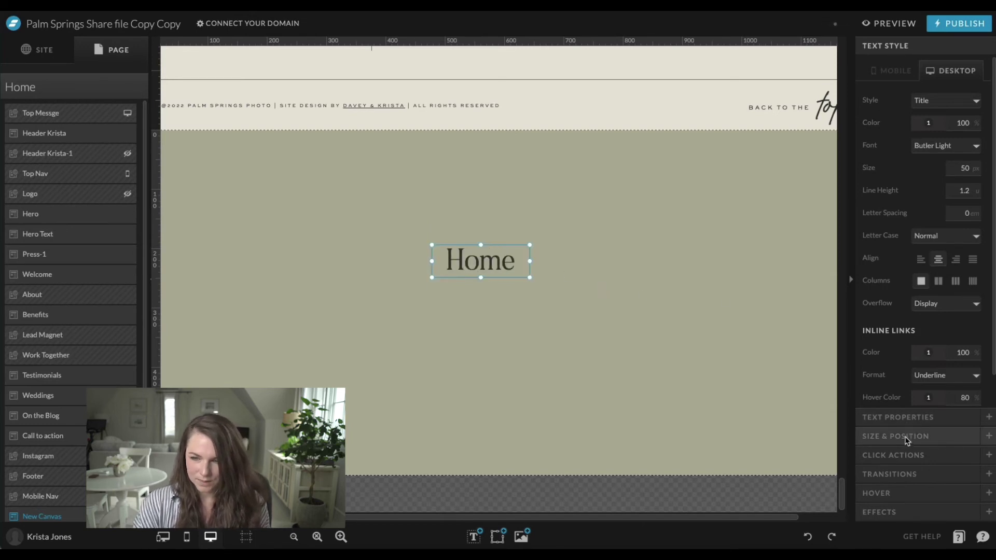
Set the Home title's text tag to nav
left_click(901, 418)
left_click(948, 170)
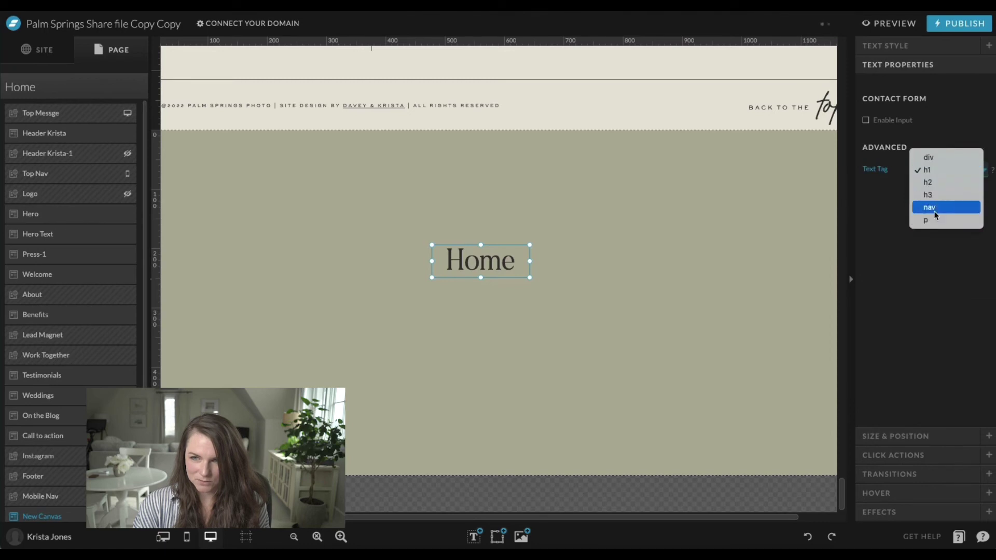
left_click(614, 296)
Duplicate the Home title into a column of five, centered horizontally on the canvas and evenly spaced vertically
left_click_drag(473, 256, 496, 407)
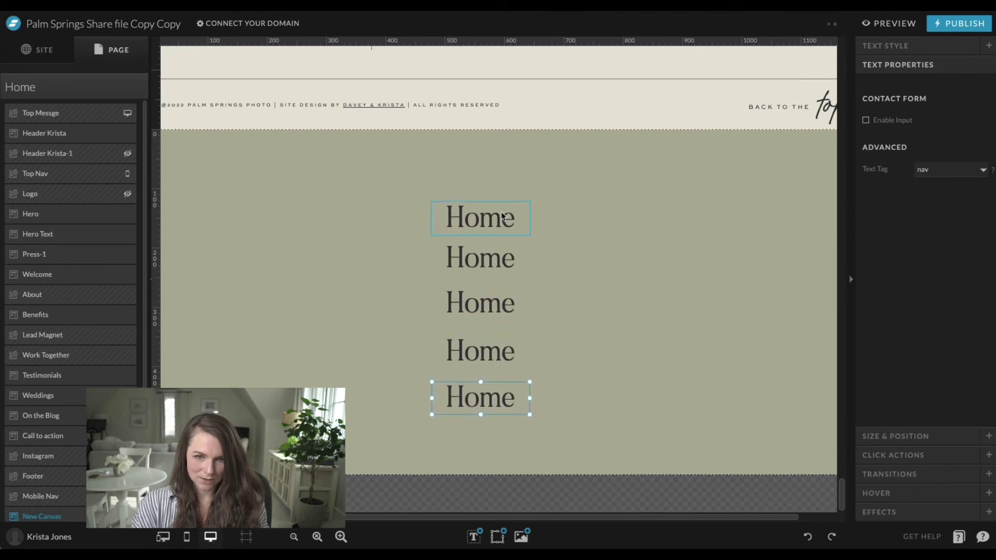
left_click_drag(498, 191, 510, 432)
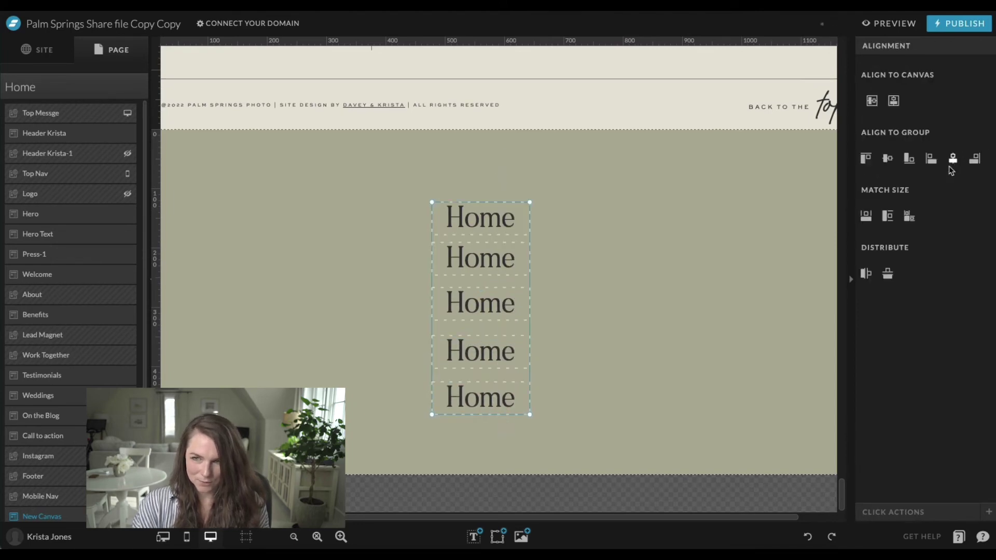
left_click(893, 102)
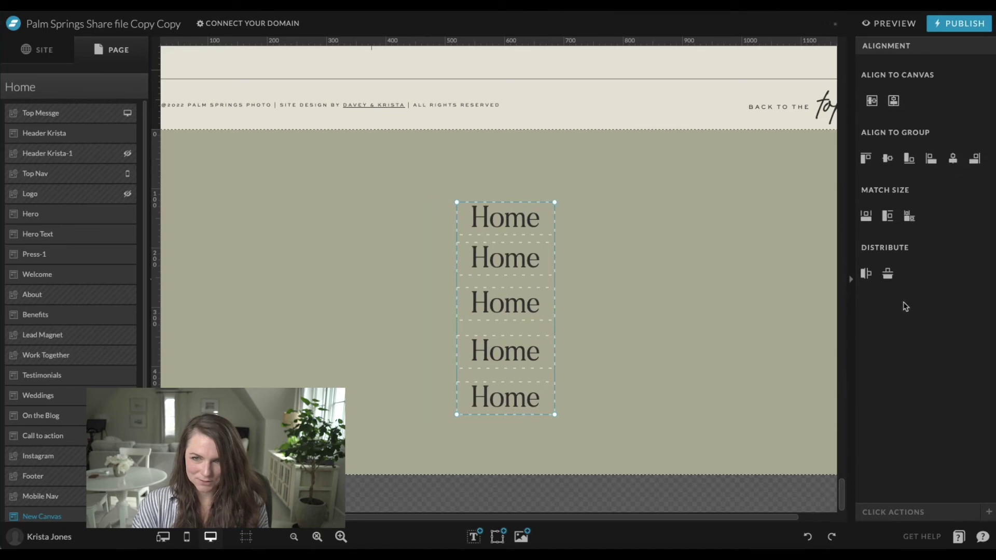
left_click(888, 273)
left_click(645, 311)
Change the second menu title to "About" and the third to "Weddings"
left_click(518, 258)
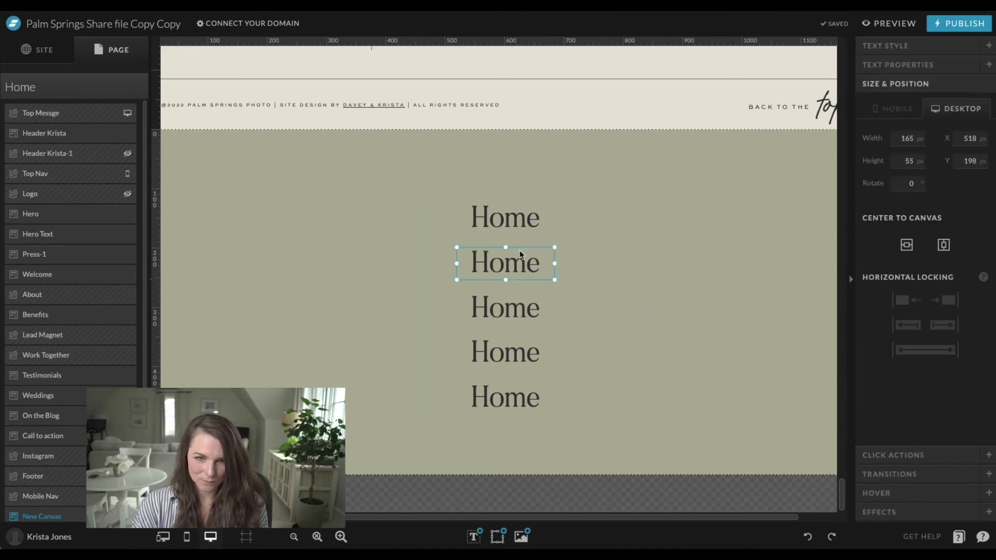
left_click(522, 258)
type("About")
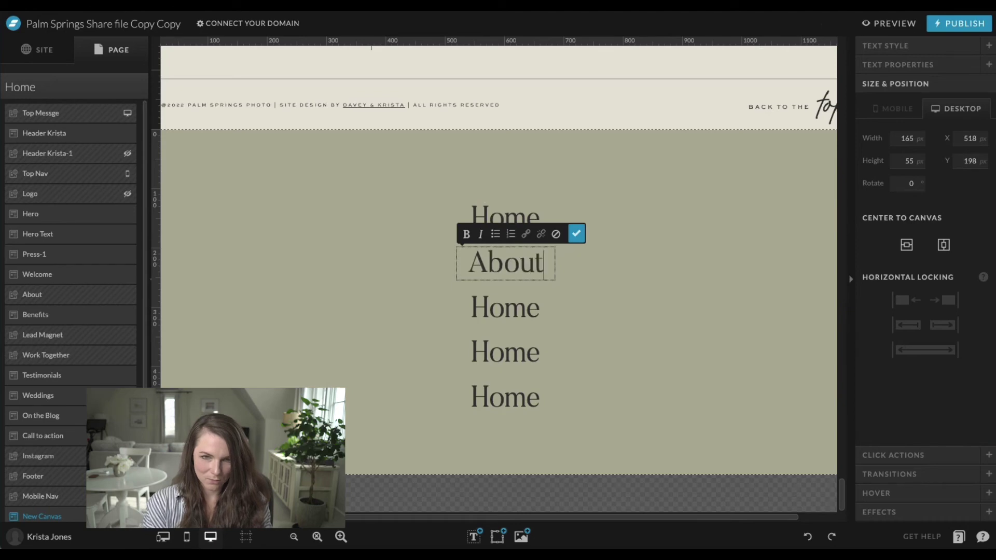
left_click(520, 316)
left_click(520, 315)
type("Weddings")
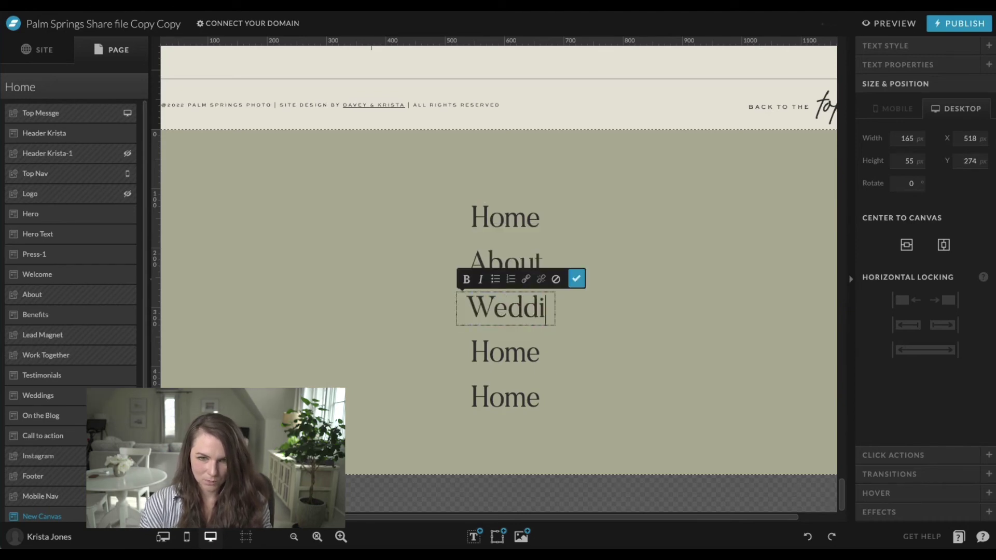
left_click(564, 309)
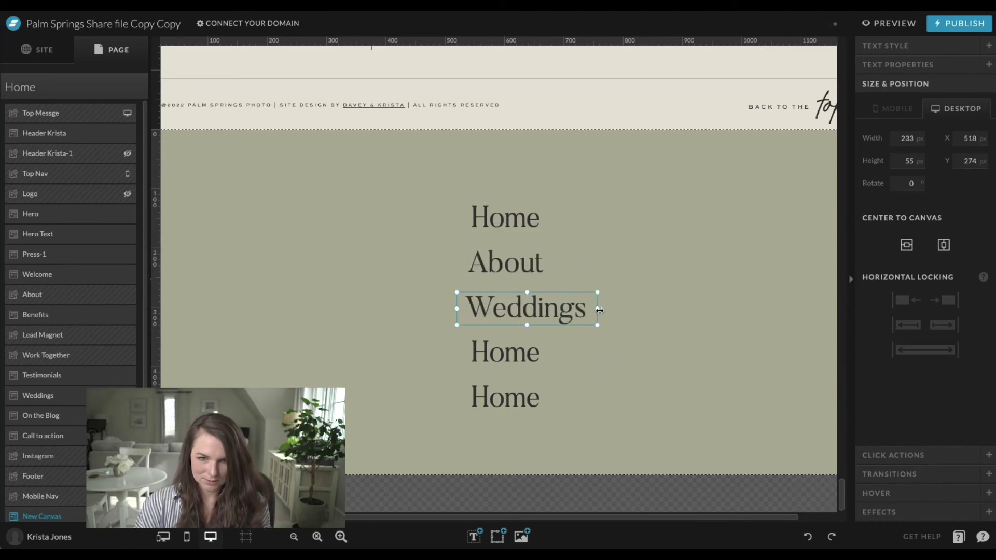
left_click(914, 243)
Change the fourth menu title to "Blog" and the fifth to "Contact"
left_click(506, 351)
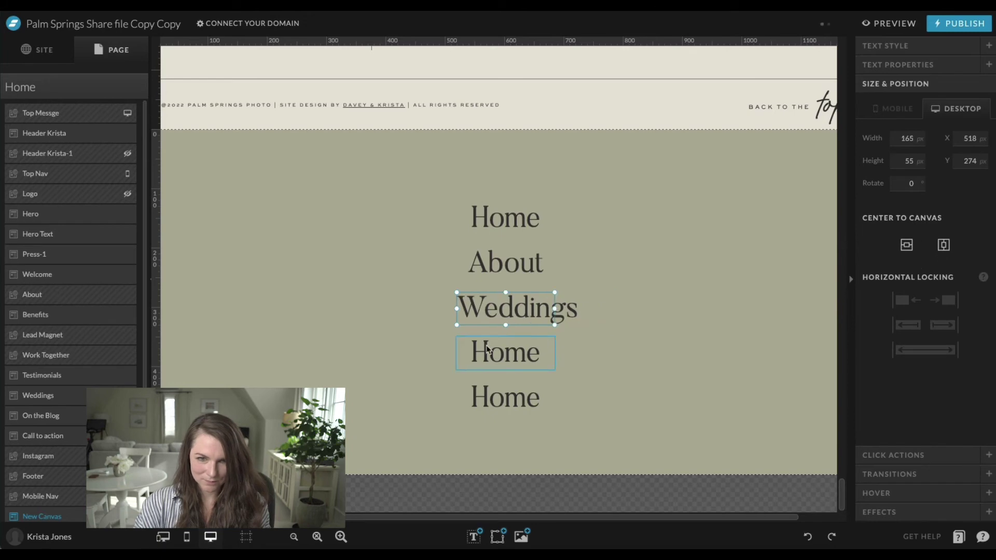
left_click(505, 352)
type("Blog")
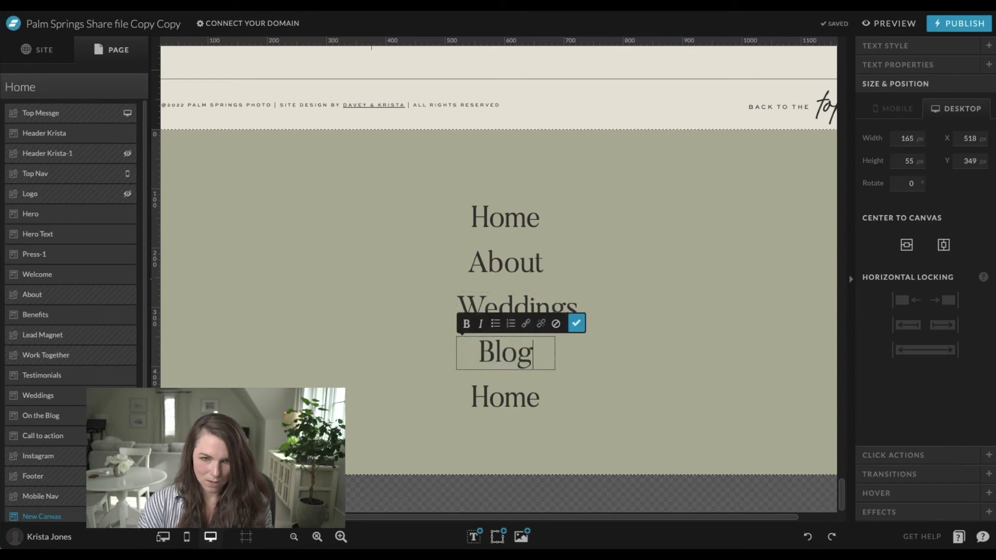
left_click(478, 408)
left_click(478, 408)
type("Contavt")
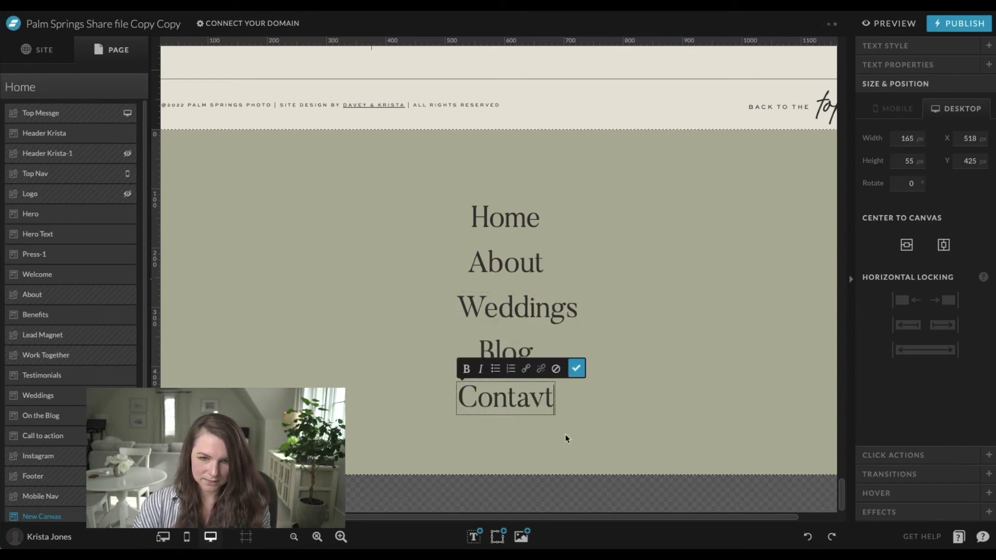
key("BackSpace")
key("BackSpace")
type("ct")
key("Escape")
left_click_drag(554, 397, 574, 399)
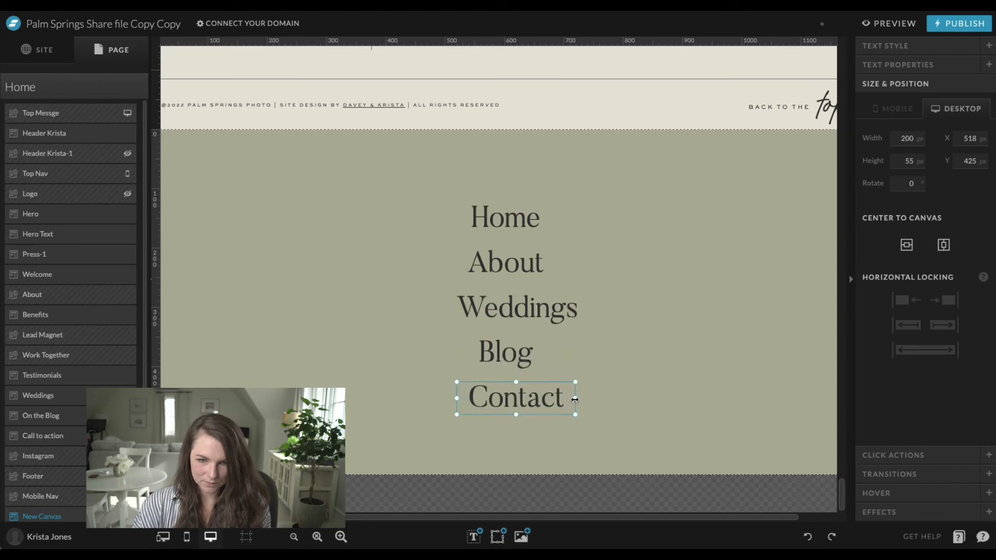
left_click(943, 245)
Add an icon to the menu canvas and set its color to palette color 1
left_click(762, 277)
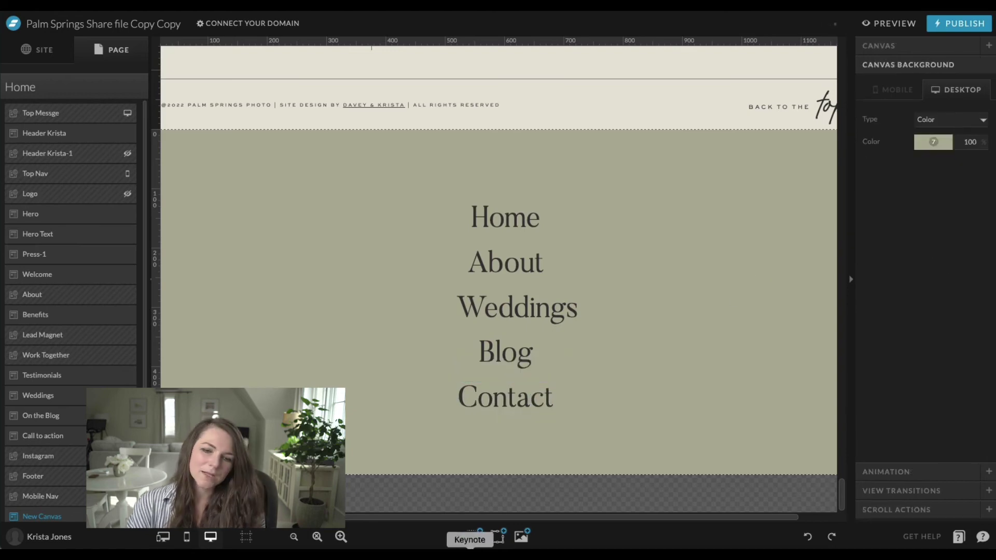
mouse_move(497, 536)
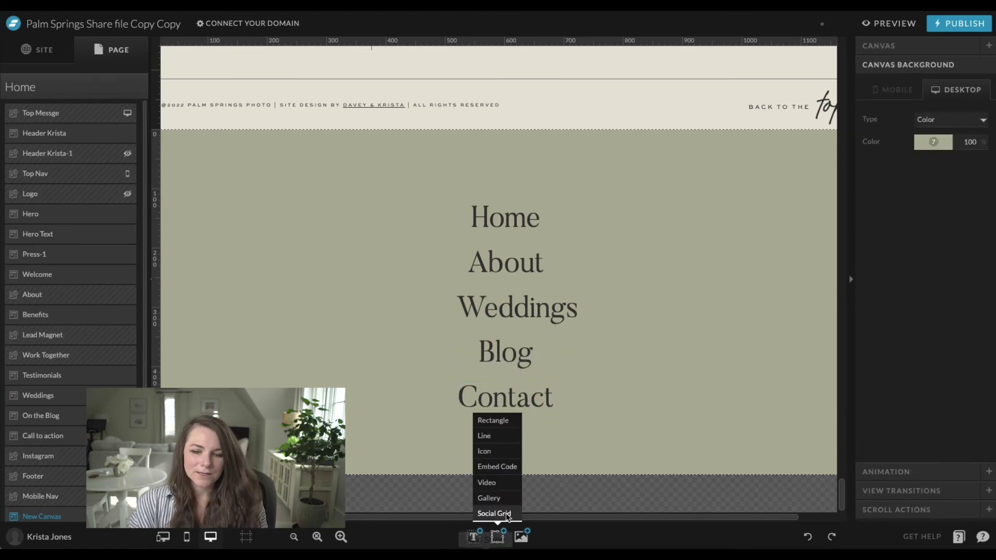
left_click(499, 461)
left_click(922, 46)
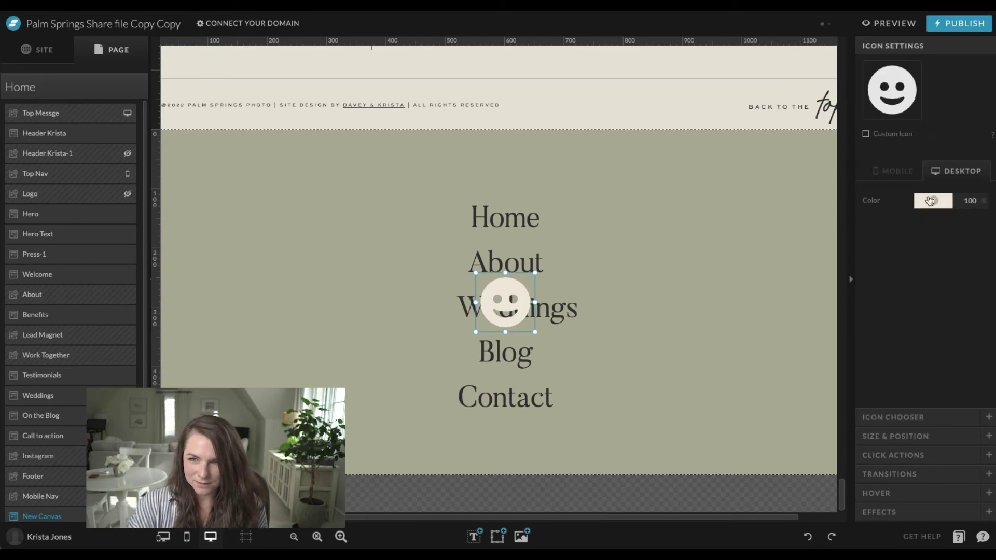
left_click(933, 202)
left_click(899, 326)
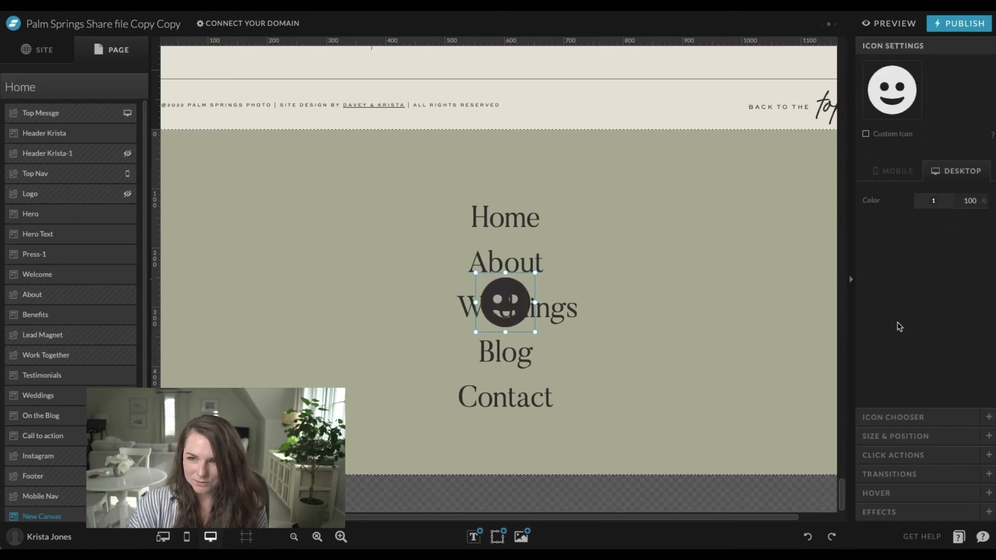
Change the new icon's graphic to the thin X without a circle
left_click(893, 416)
scroll(962, 265, "down", 10)
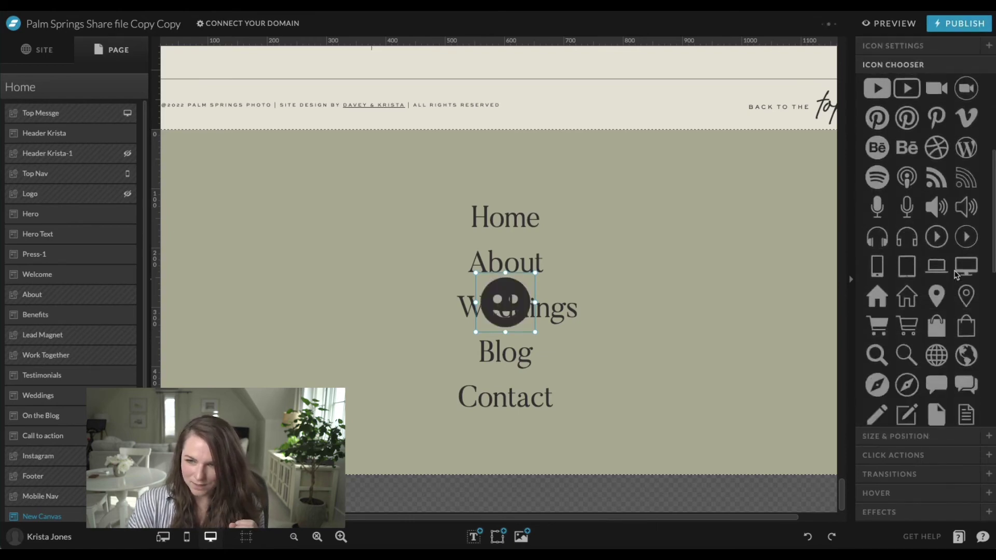
scroll(956, 274, "down", 4)
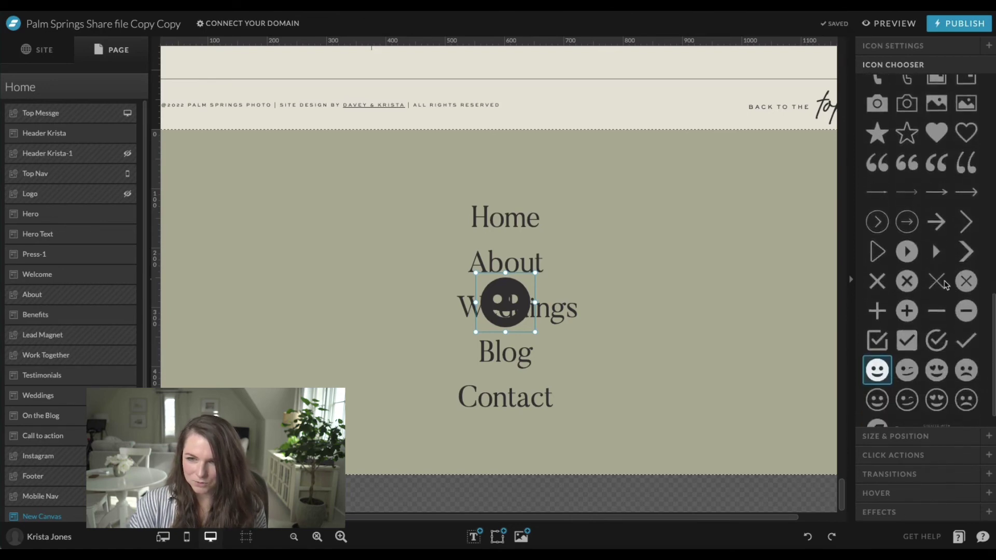
left_click(936, 281)
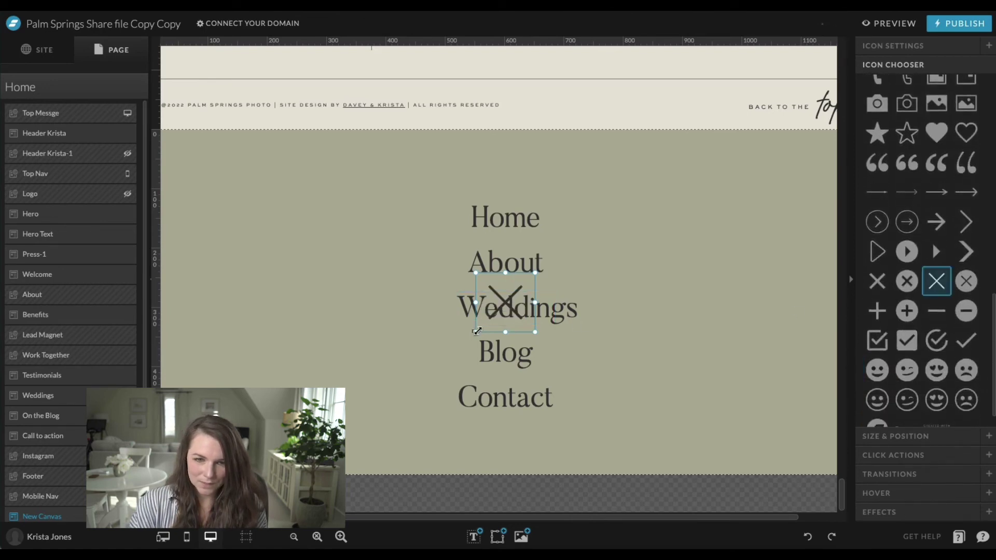
Shrink the X icon to about 32 by 36 px, place it in the menu canvas's upper-right corner and lock it to the right
left_click(621, 285)
left_click_drag(516, 274, 818, 154)
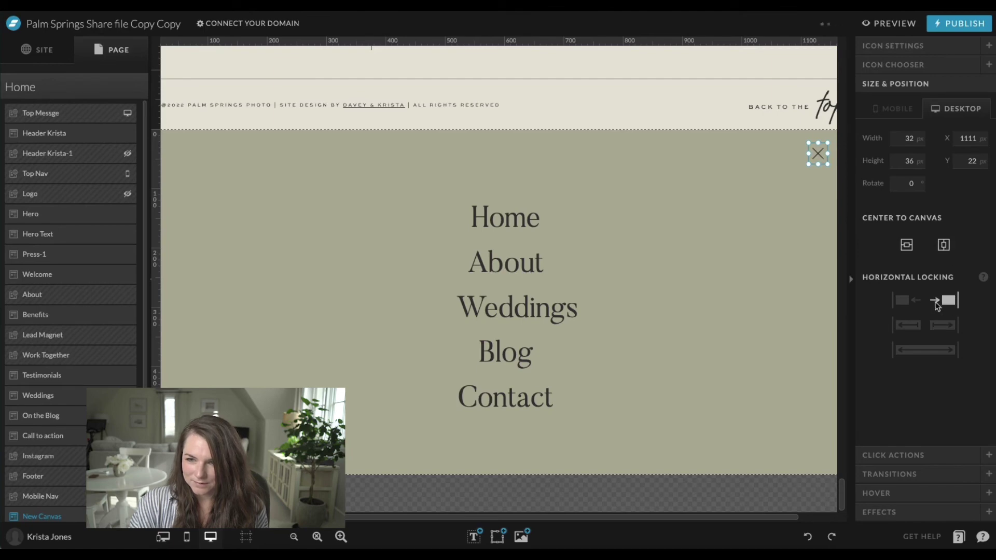
left_click(684, 303)
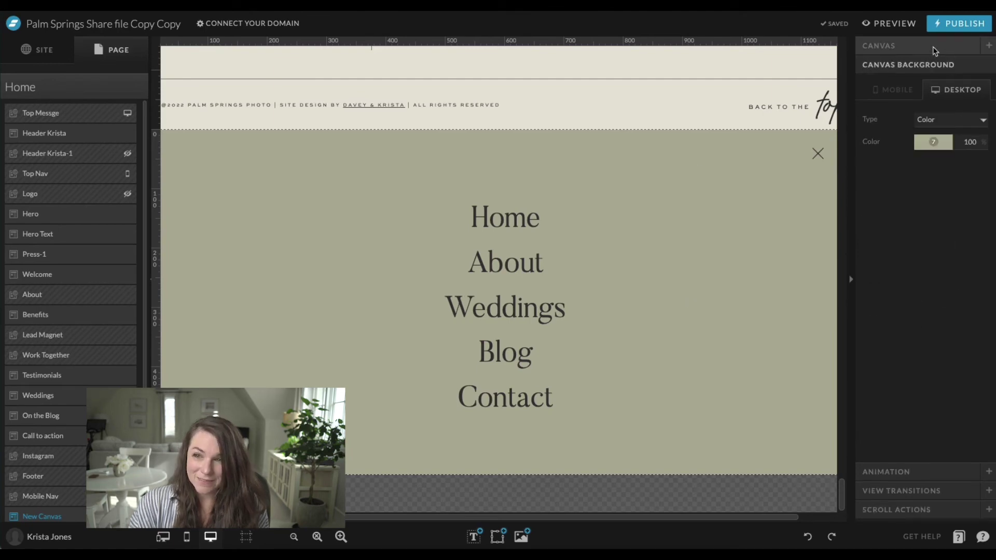
Set the menu canvas's type to Window Height on desktop and mobile, and make the canvas hidden to start
left_click(899, 47)
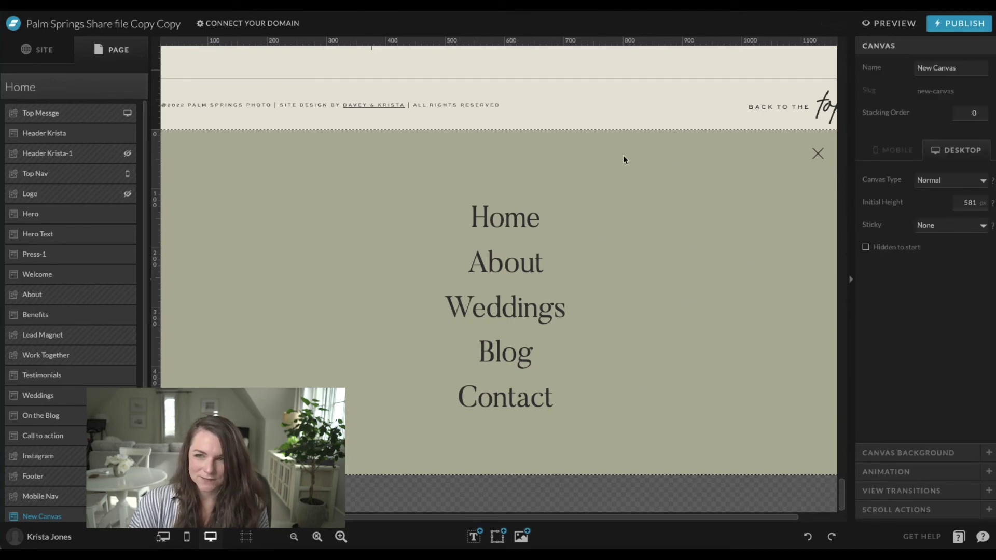
left_click(942, 184)
left_click(953, 181)
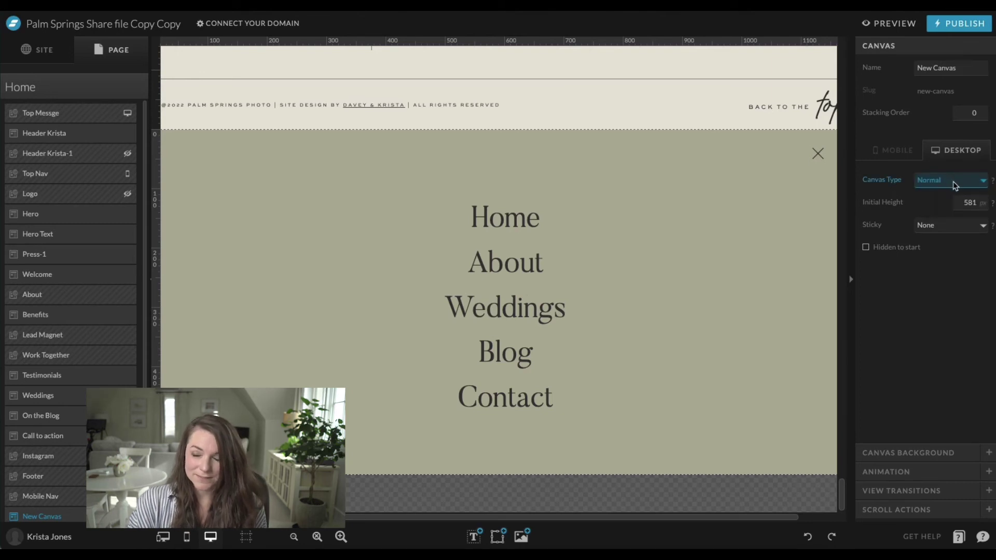
left_click(954, 184)
left_click(956, 196)
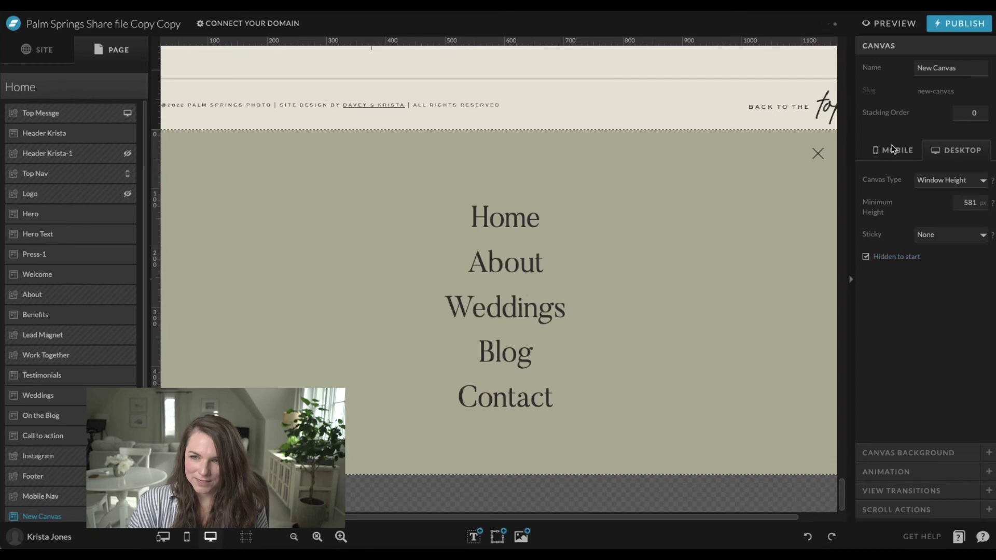
left_click(893, 152)
left_click(967, 180)
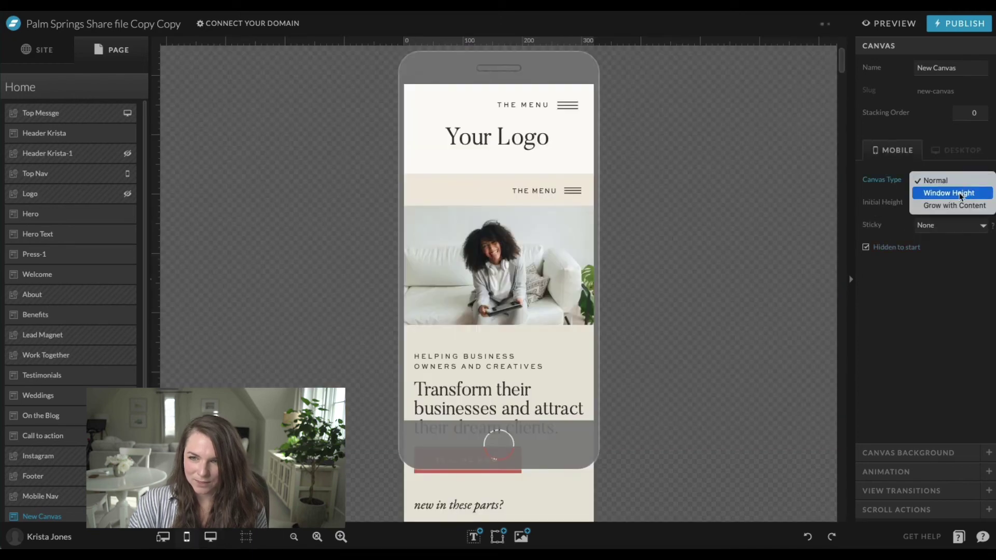
left_click(931, 191)
Make the menu canvas sticky to Top on both desktop and mobile
left_click(954, 154)
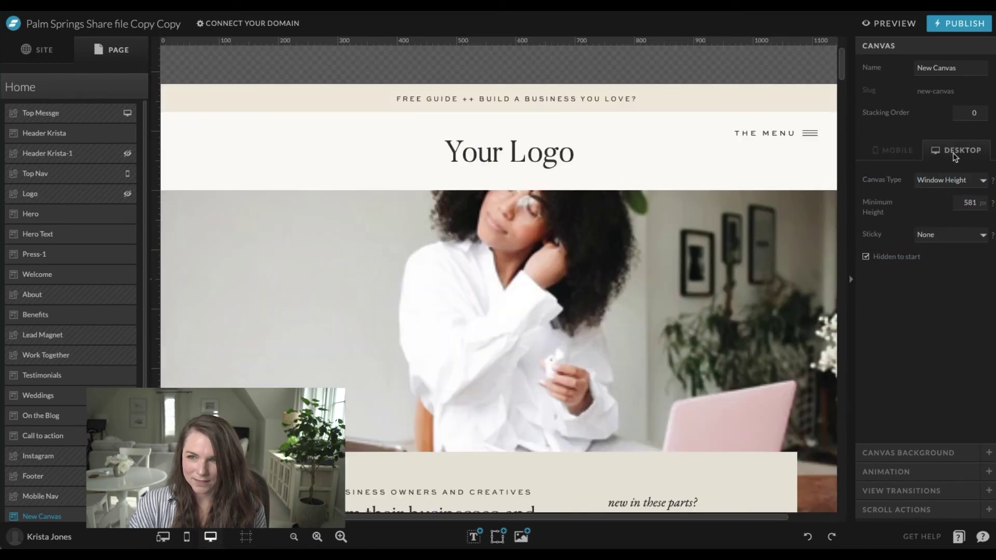
left_click(953, 239)
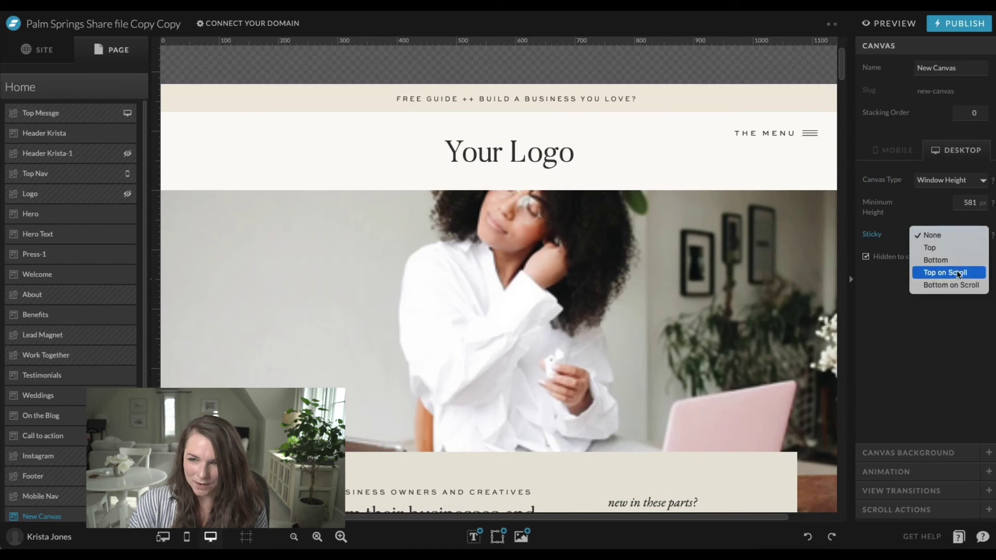
left_click(957, 248)
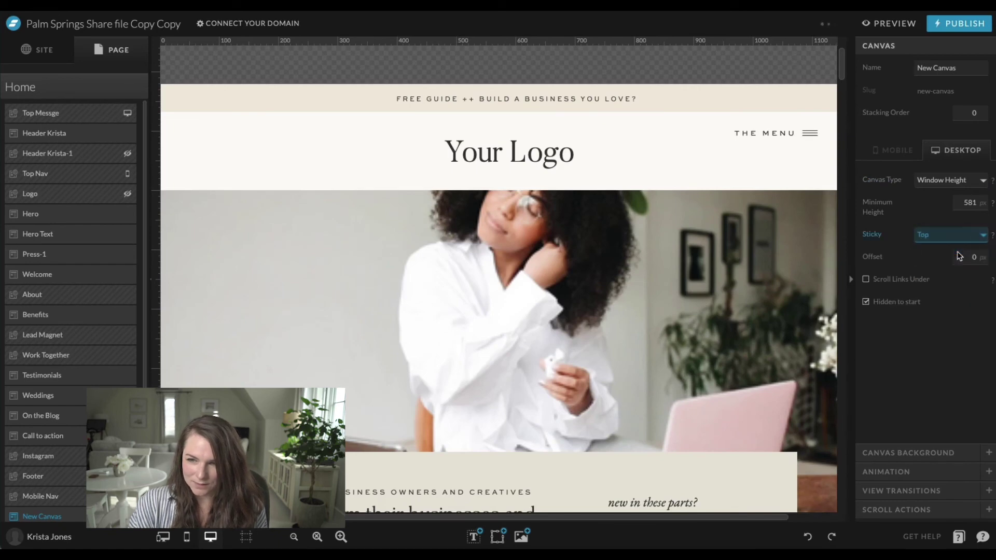
left_click(892, 151)
left_click(933, 235)
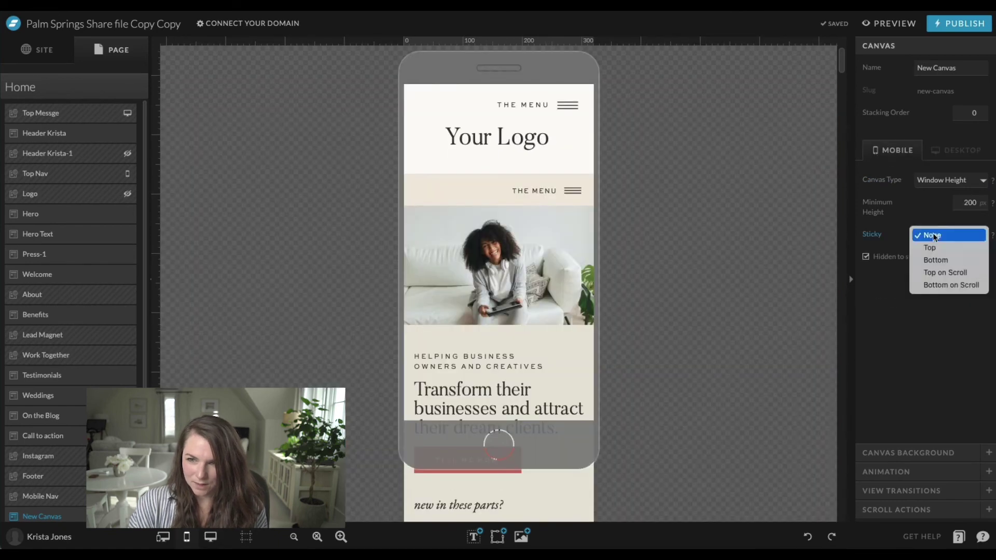
left_click(931, 247)
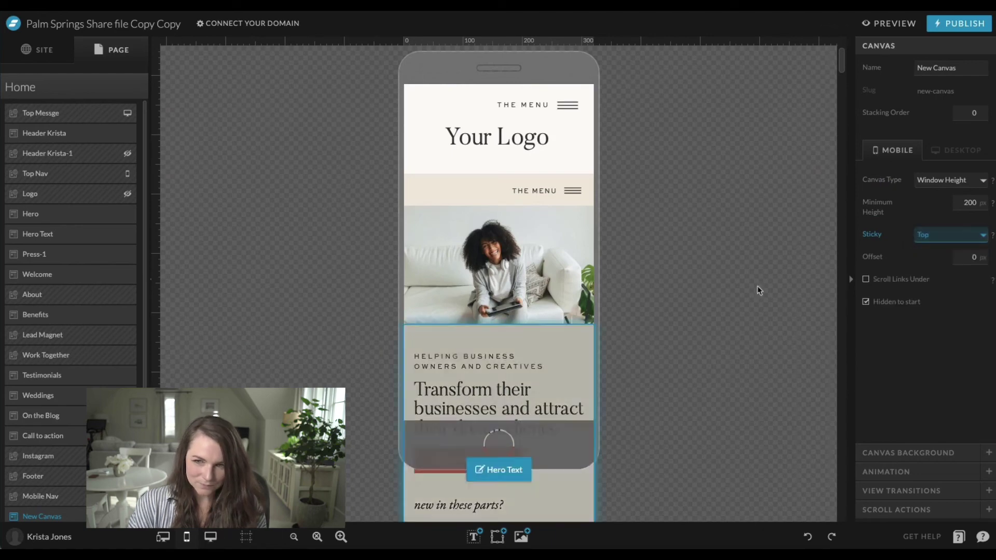
left_click(941, 236)
left_click(943, 239)
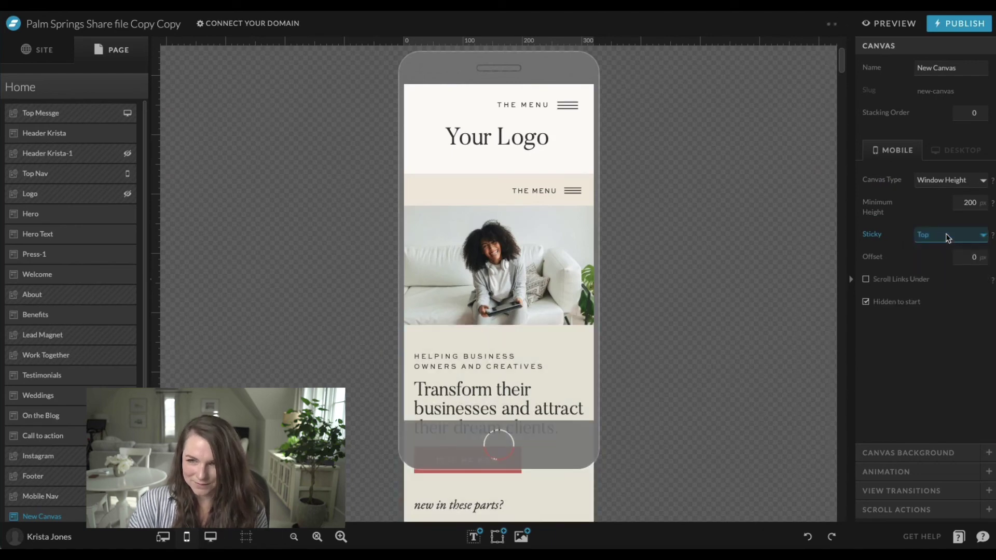
left_click(958, 151)
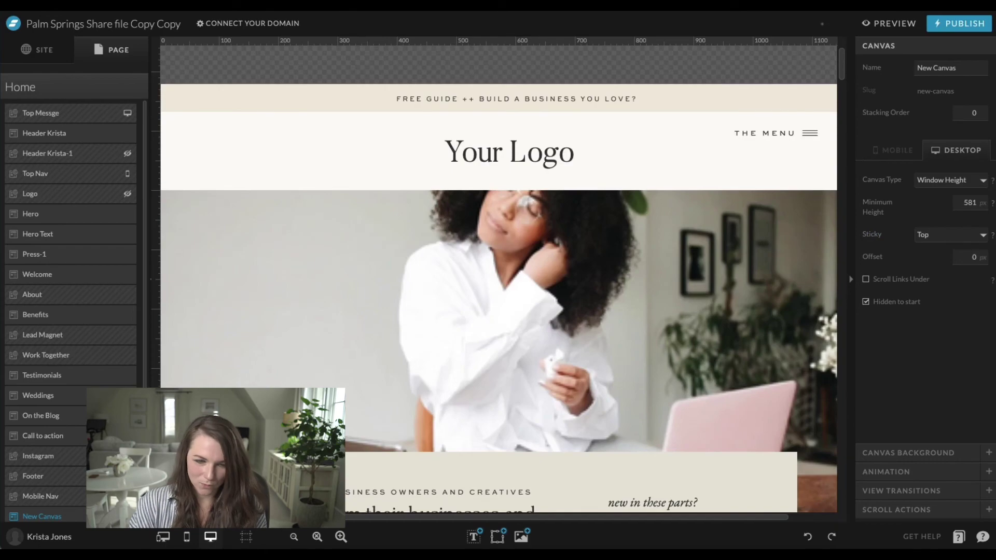
left_click(212, 537)
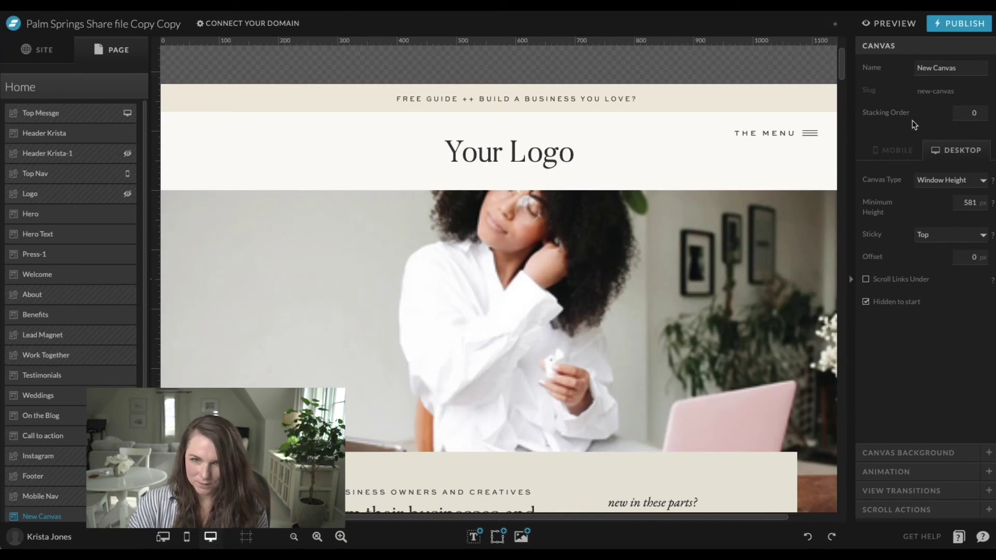
Rename the new menu canvas "Pop Out Menu"
scroll(781, 189, "down", 20)
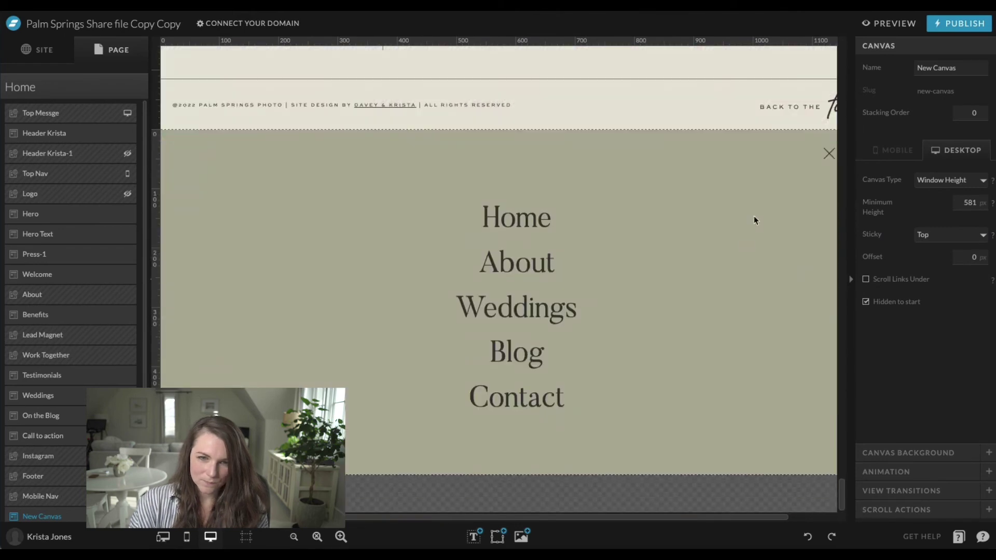
right_click(87, 311)
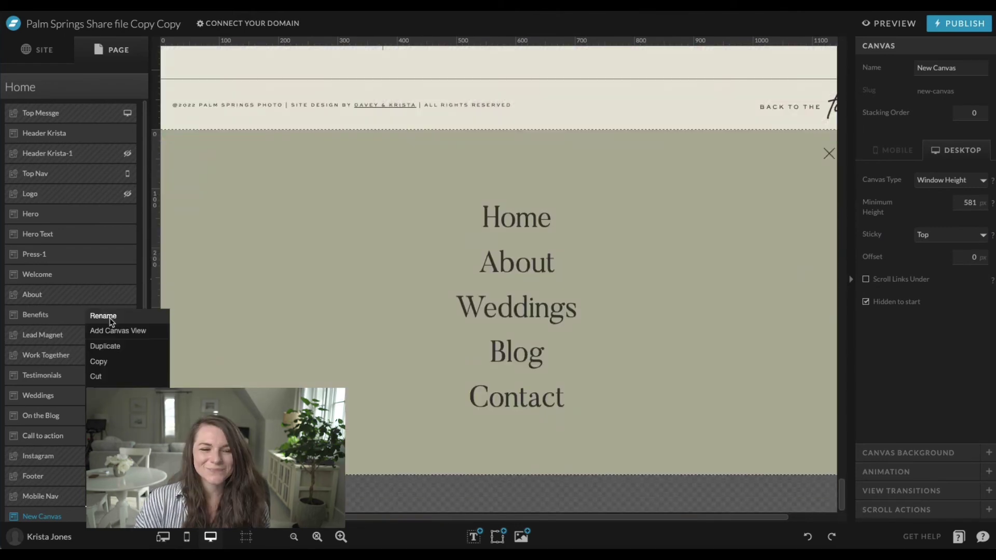
left_click(107, 318)
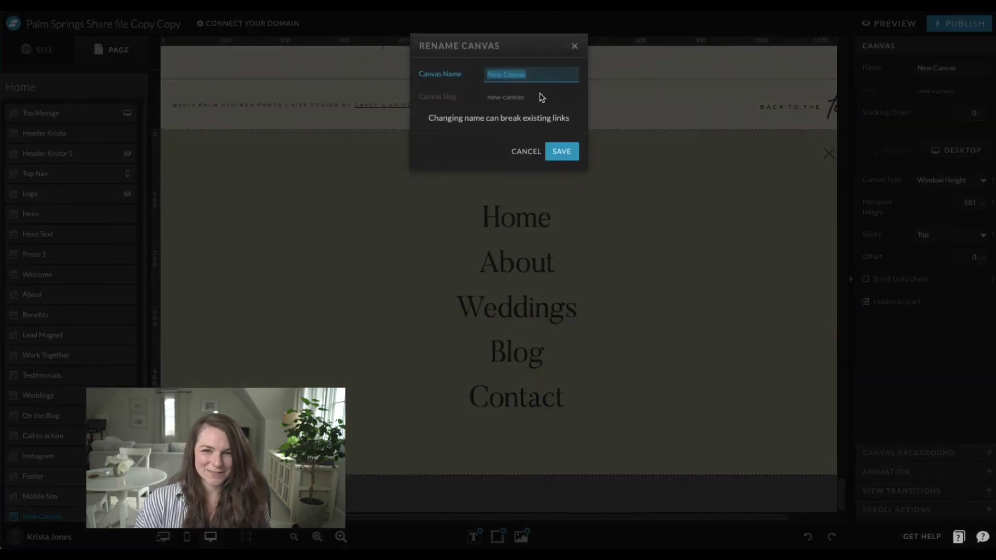
type("Pop Out Menu")
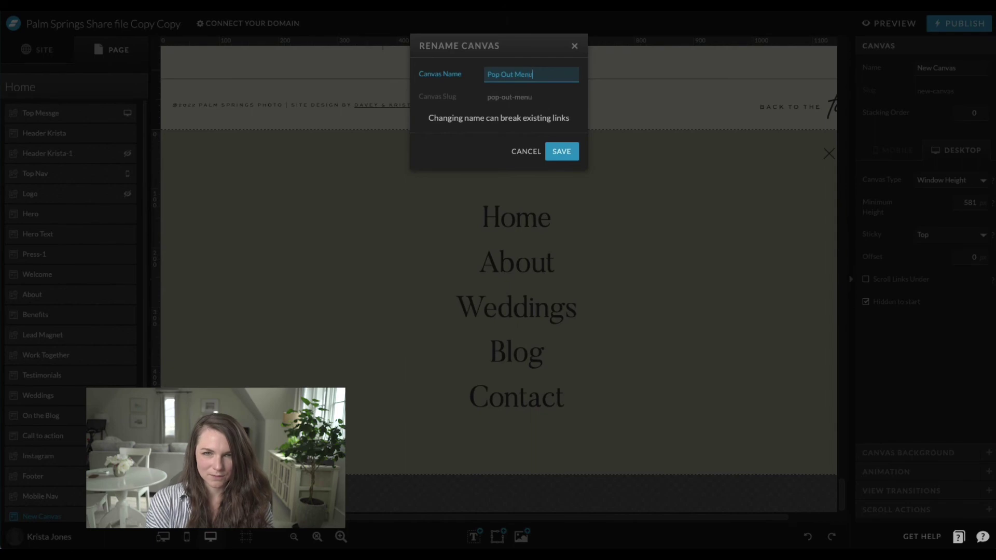
key("Return")
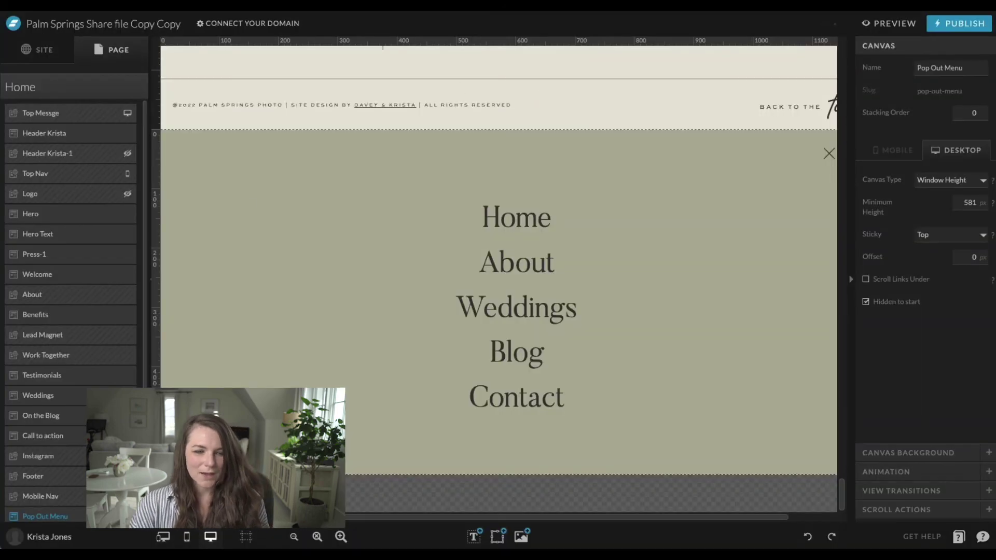
Convert the Pop Out Menu canvas and the page's visible header canvas with The Menu text into site canvases
right_click(87, 311)
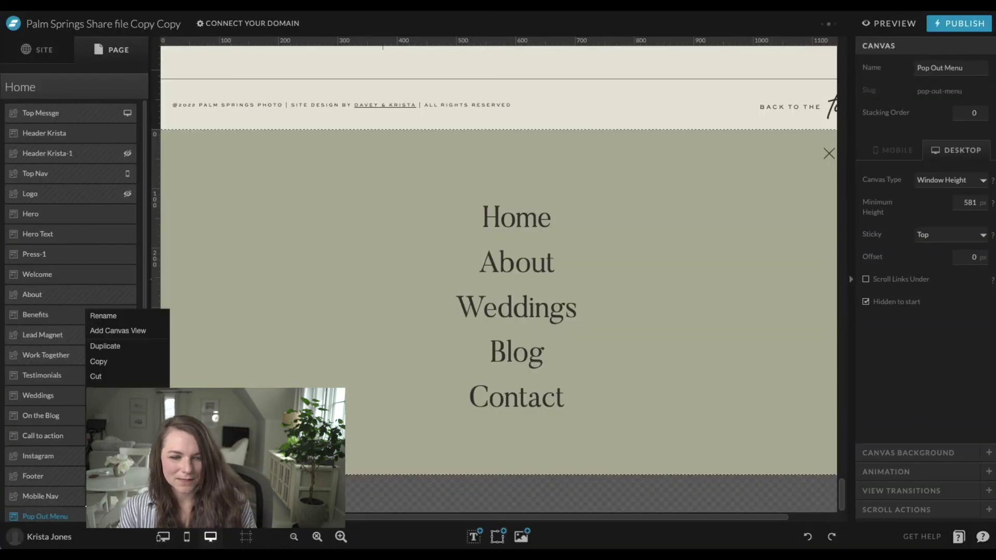
left_click(119, 392)
scroll(796, 272, "up", 20)
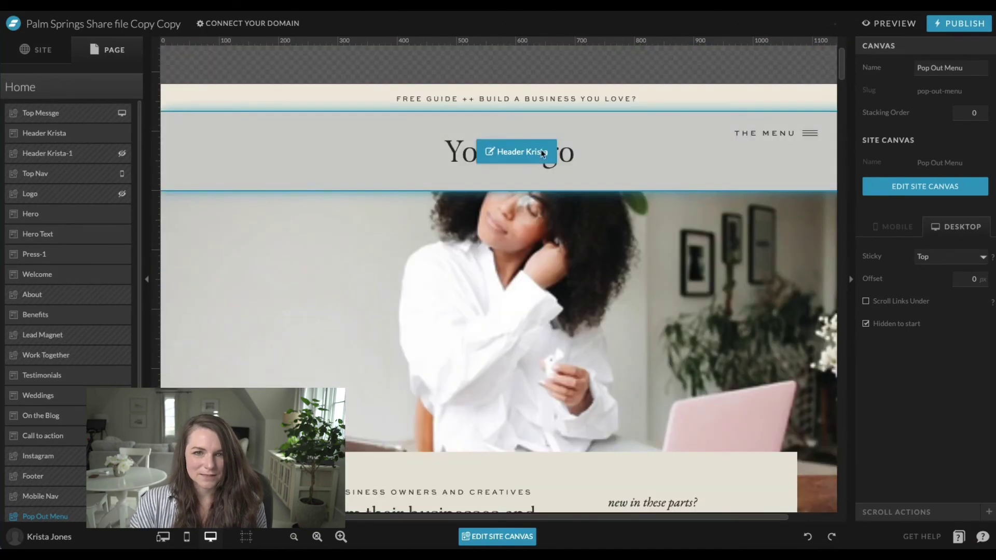
left_click(542, 152)
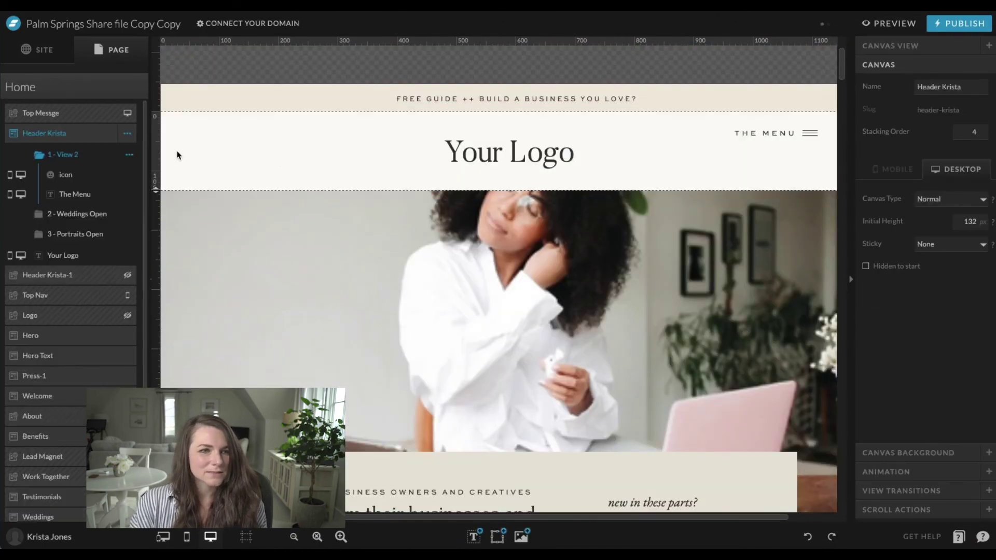
left_click(127, 133)
left_click(127, 317)
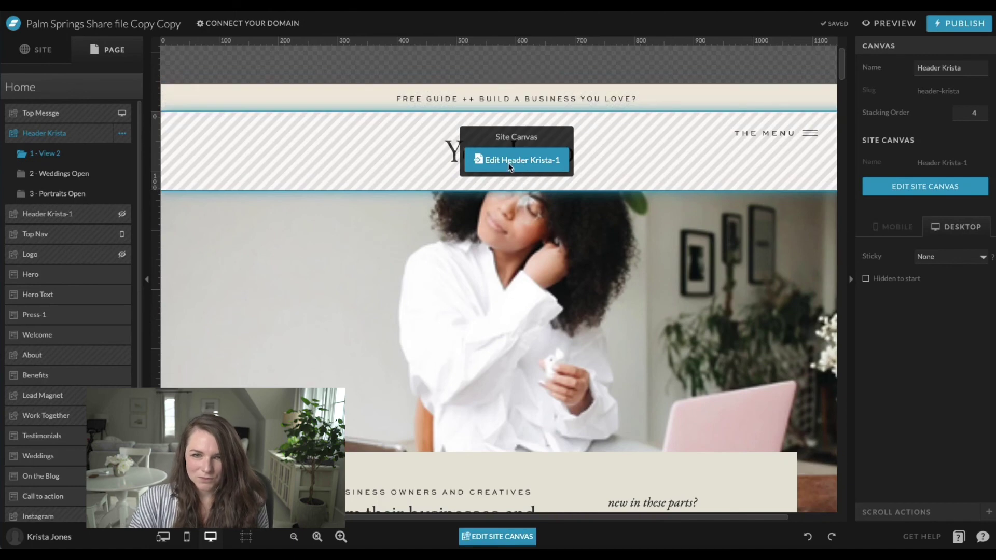
Edit the converted header site canvas and give The Menu text a Show Site Canvas click action targeting Pop Up
left_click(523, 161)
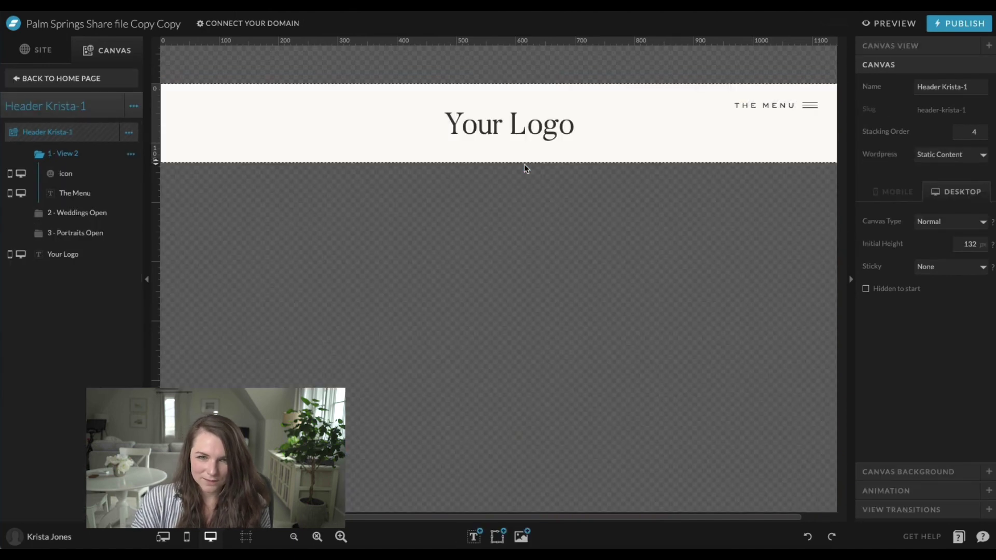
left_click(793, 103)
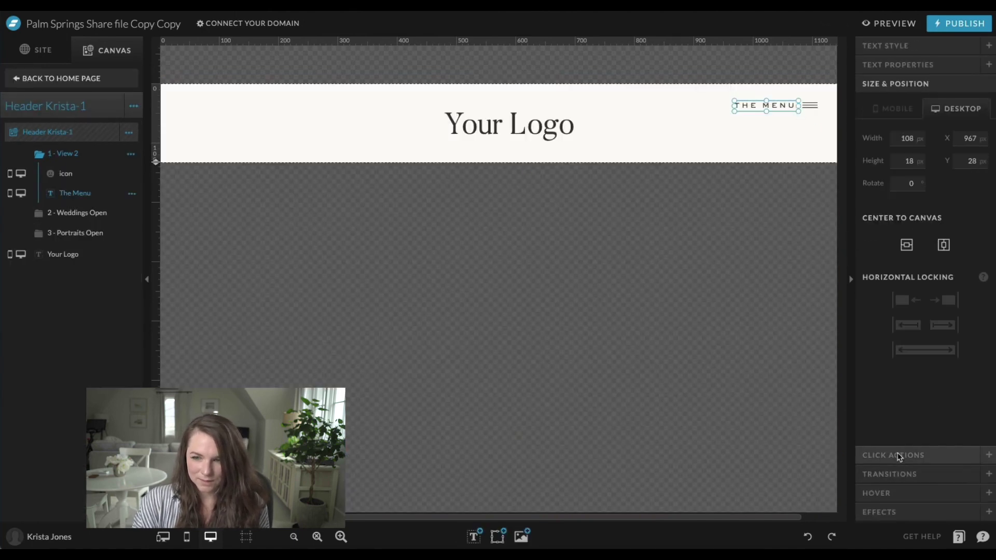
left_click(922, 456)
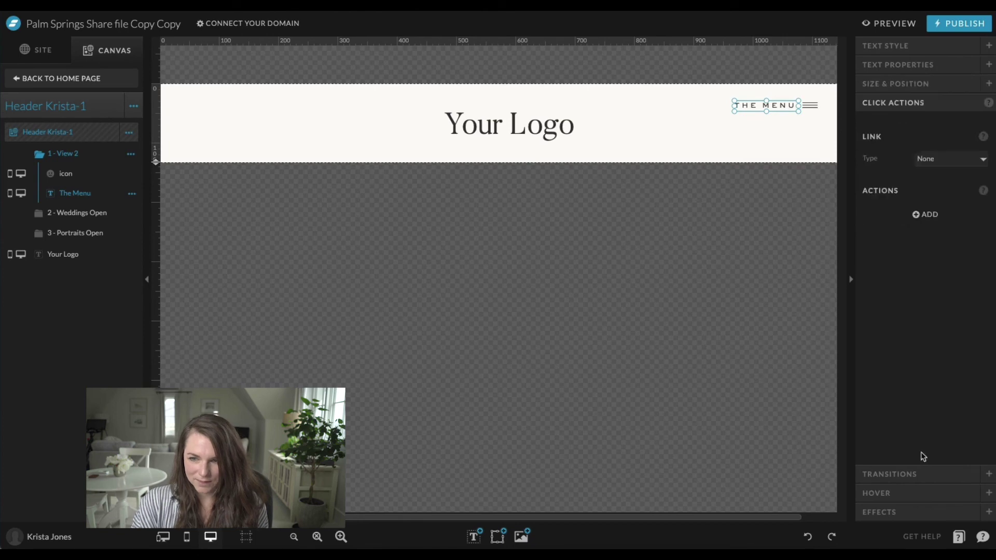
left_click(925, 215)
left_click(947, 256)
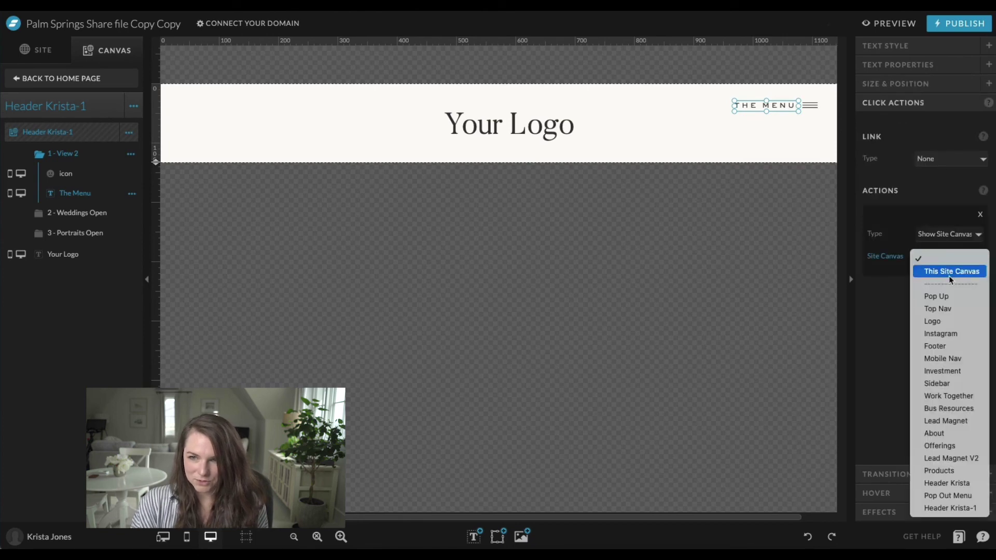
left_click(951, 294)
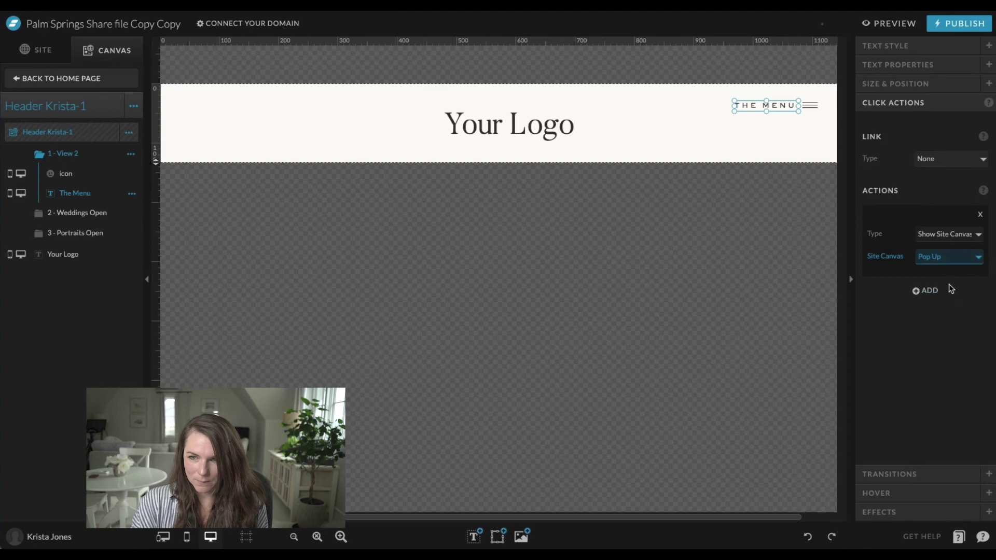
Set the site canvas shown by The Menu text's click action to Pop Out Menu
left_click(810, 107)
left_click(780, 106)
left_click(948, 256)
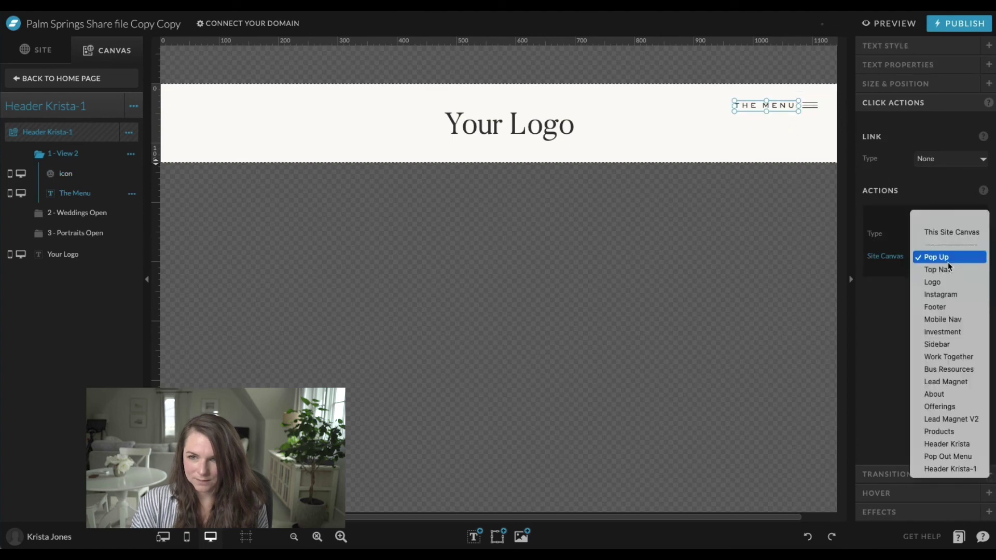
left_click(948, 456)
Give the header's hamburger icon a Show Site Canvas click action targeting Pop Out Menu
left_click(812, 109)
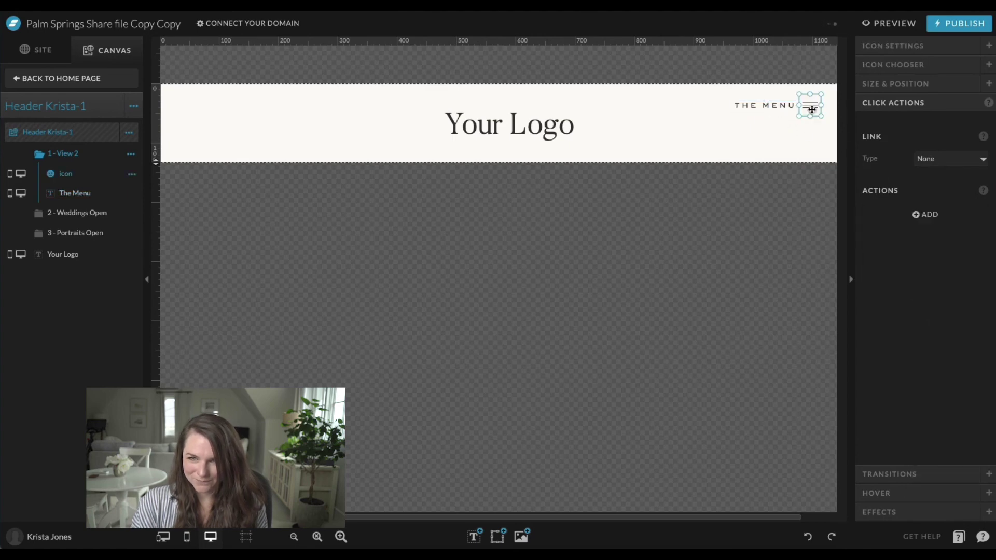
left_click(926, 215)
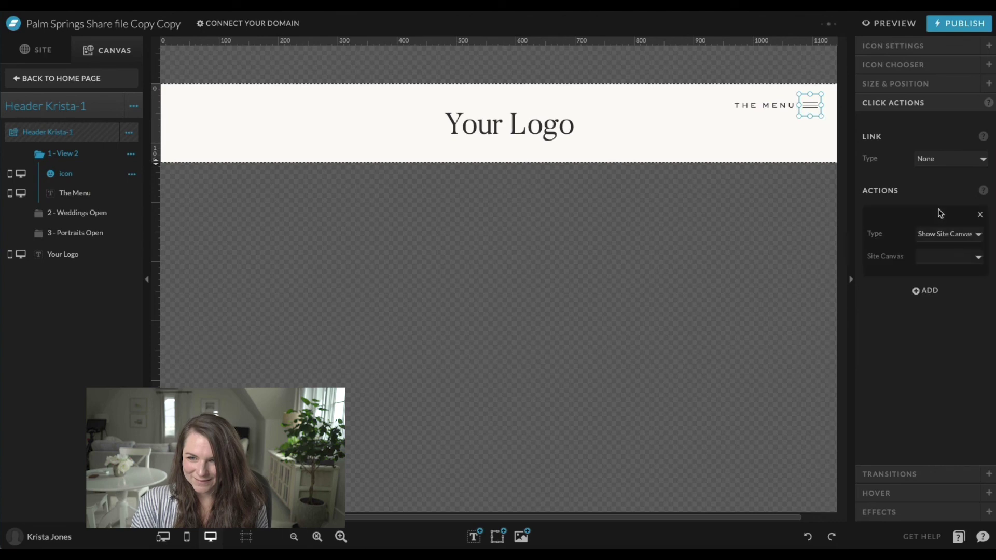
left_click(948, 255)
left_click(950, 497)
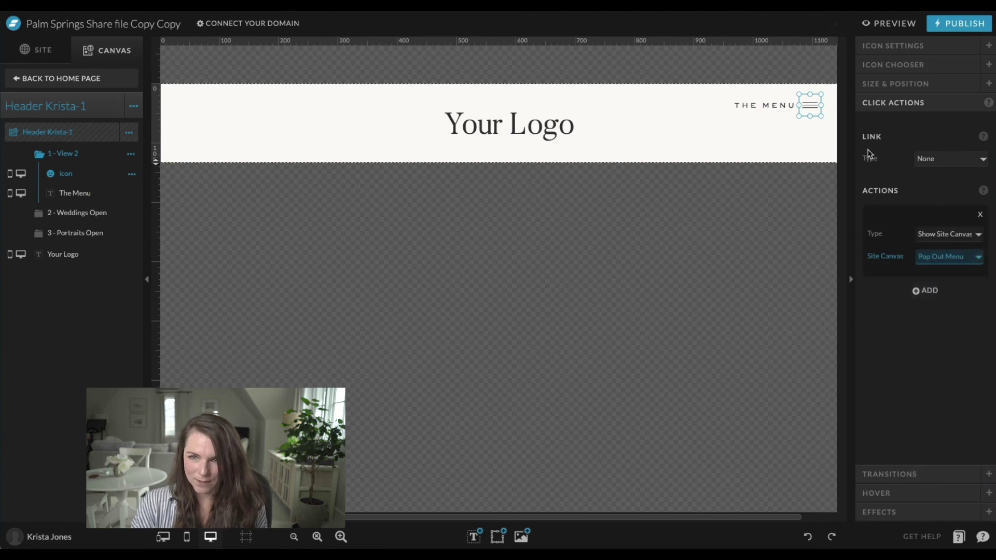
key("Escape")
Preview the site and test the hamburger icon's menu opening, then close the preview
left_click(889, 23)
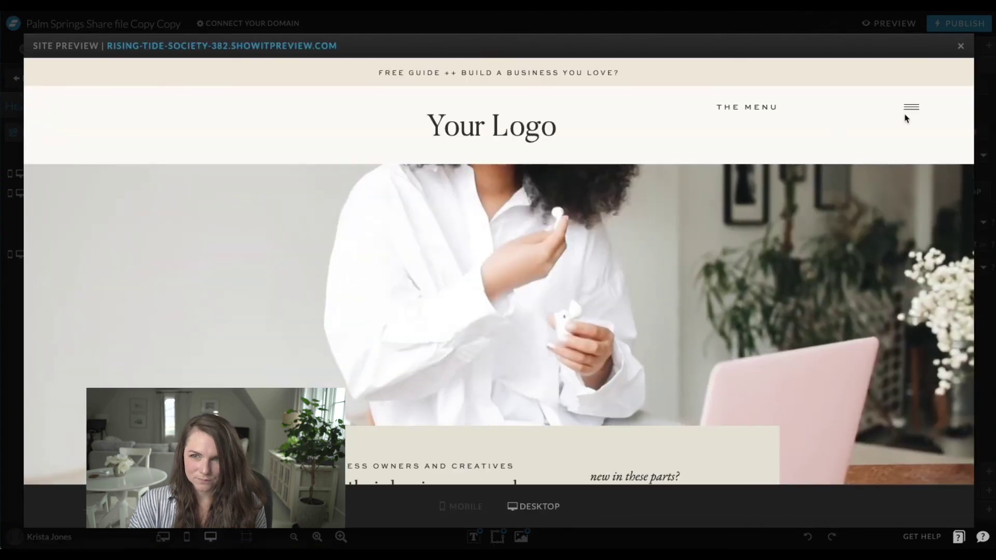
left_click(913, 109)
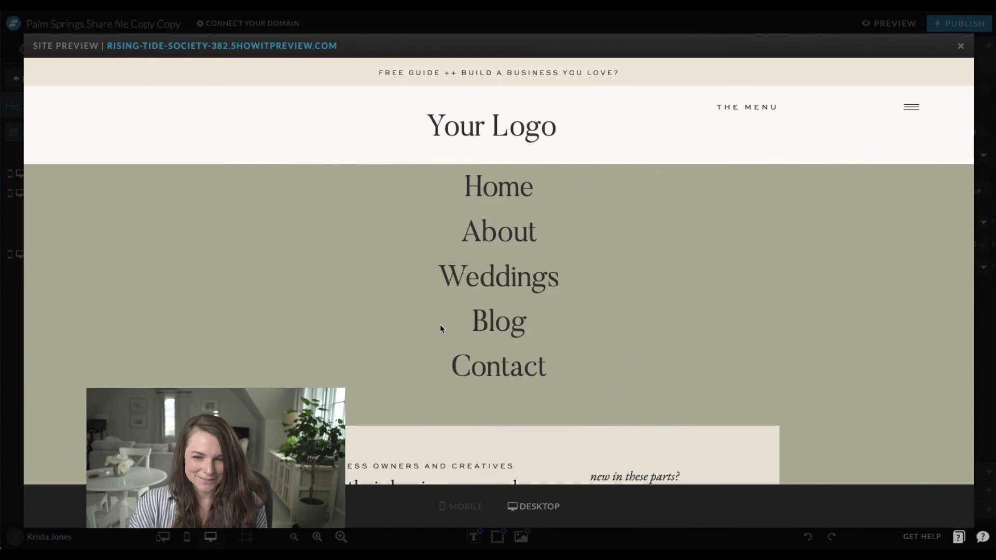
left_click(961, 47)
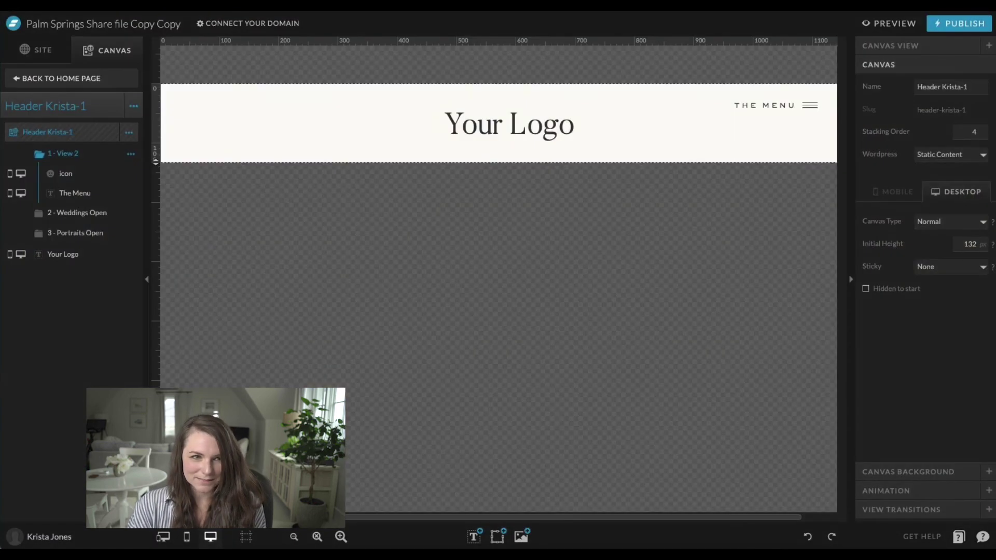
Lock The Menu text horizontally to the right edge of the header site canvas
left_click(788, 106)
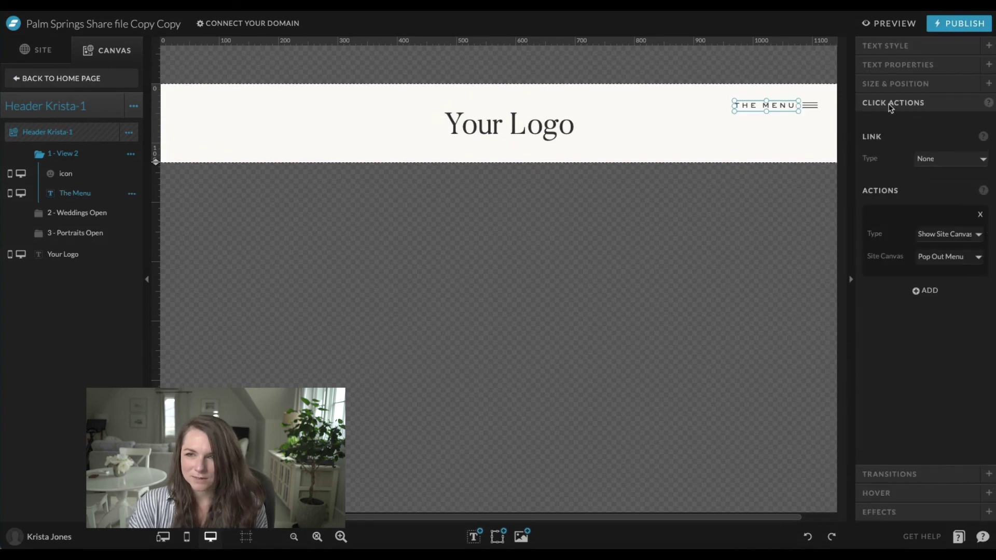
left_click(892, 84)
left_click(902, 66)
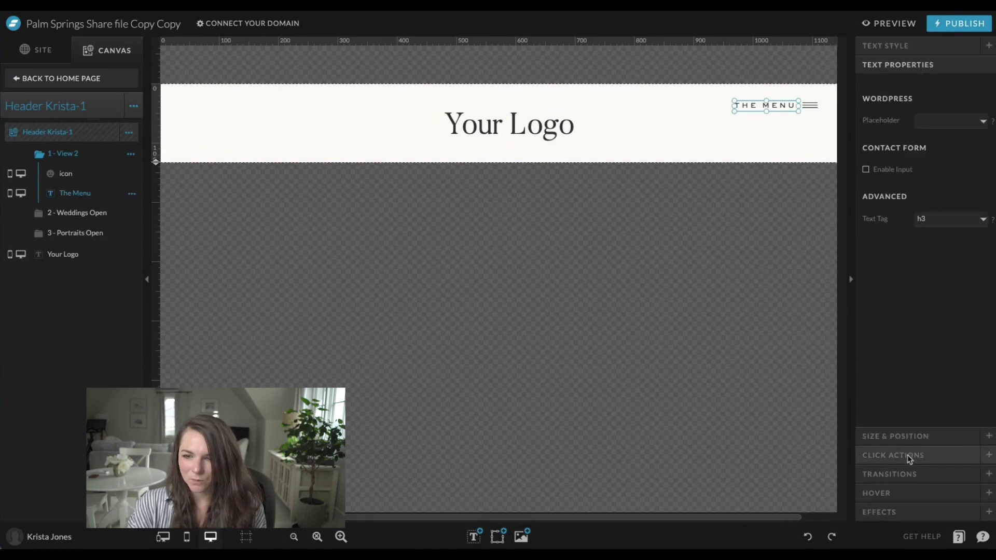
left_click(910, 437)
left_click(615, 100)
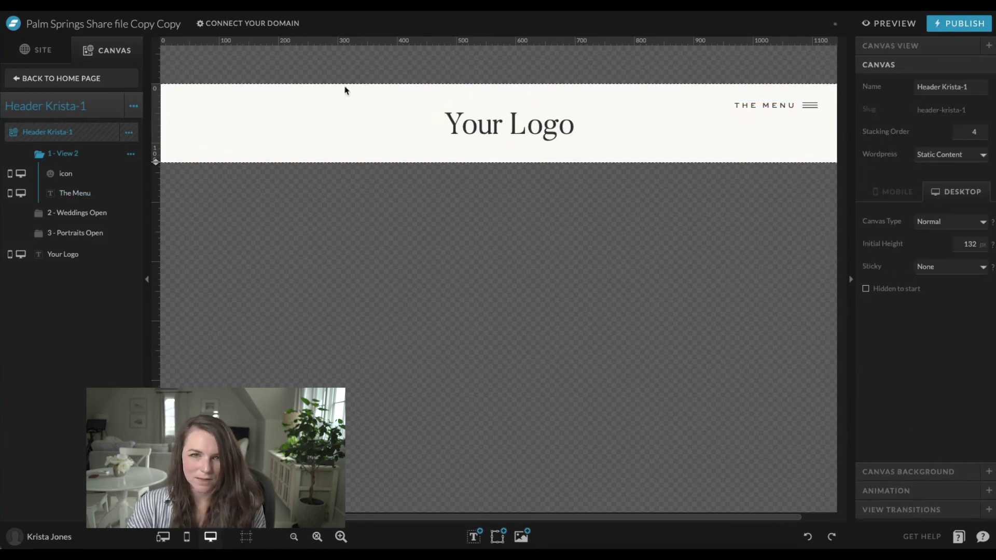
Return to the Home page and set the Pop Out Menu canvas's stacking order to 99
left_click(62, 81)
scroll(455, 228, "down", 20)
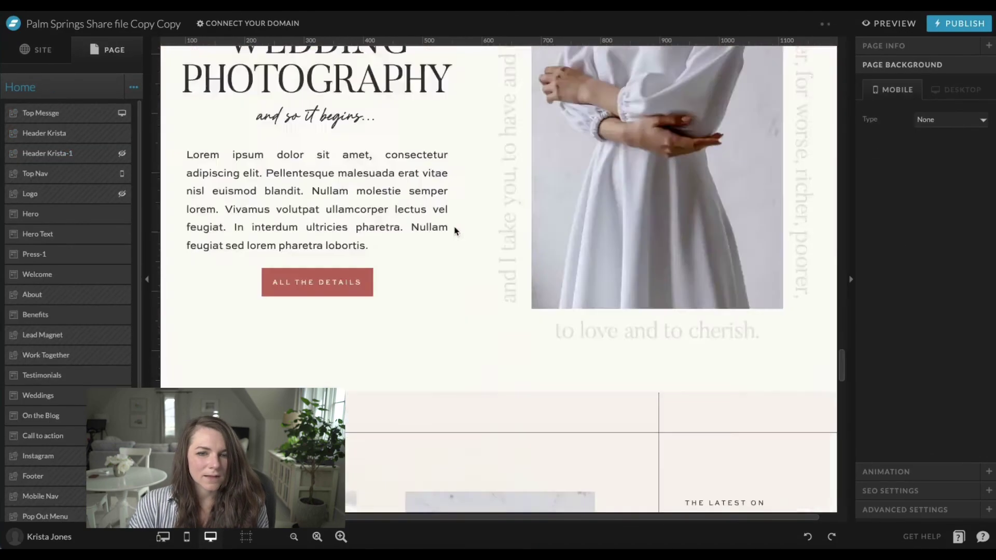
left_click(732, 194)
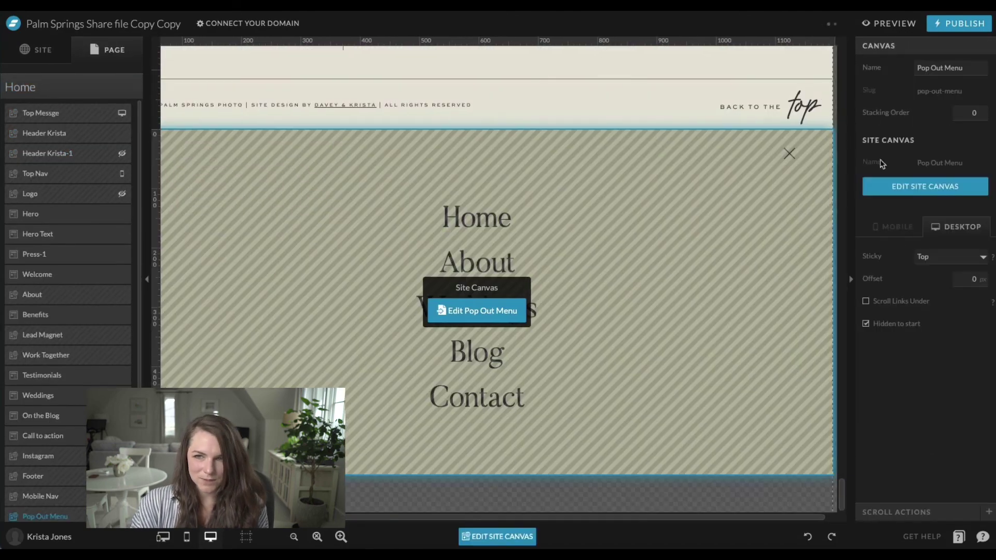
left_click(979, 113)
type("99")
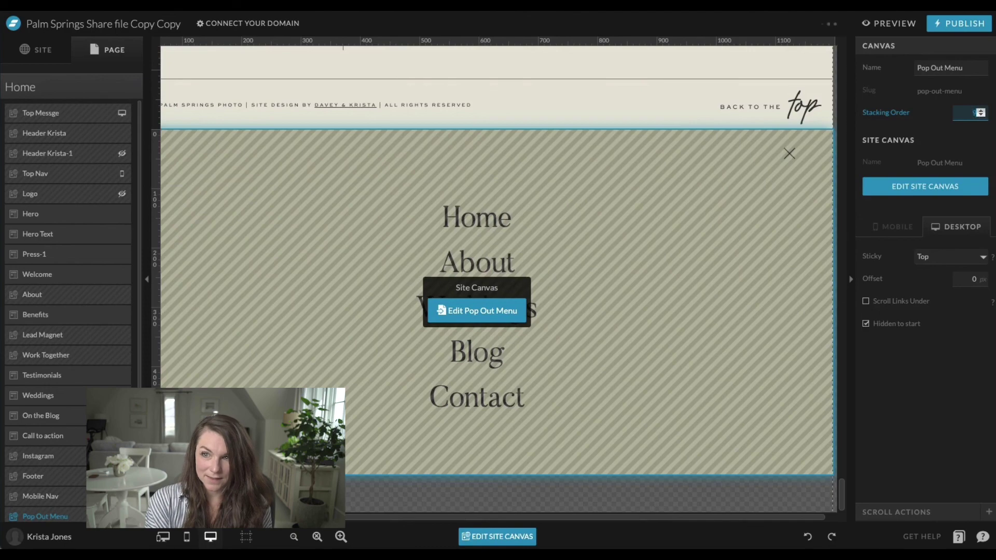
Preview the Home page and open the pop-out menu to check that it covers the header
left_click(891, 23)
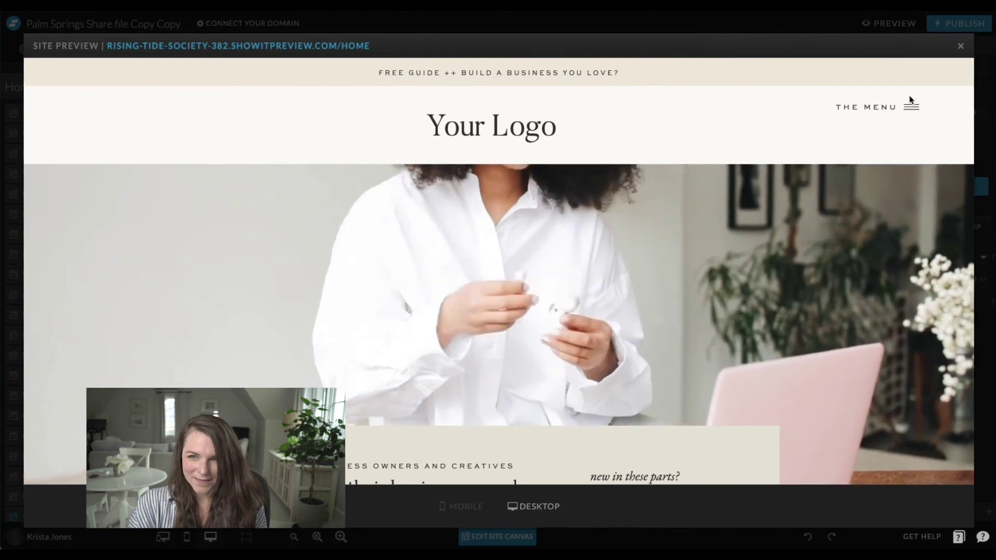
left_click(912, 108)
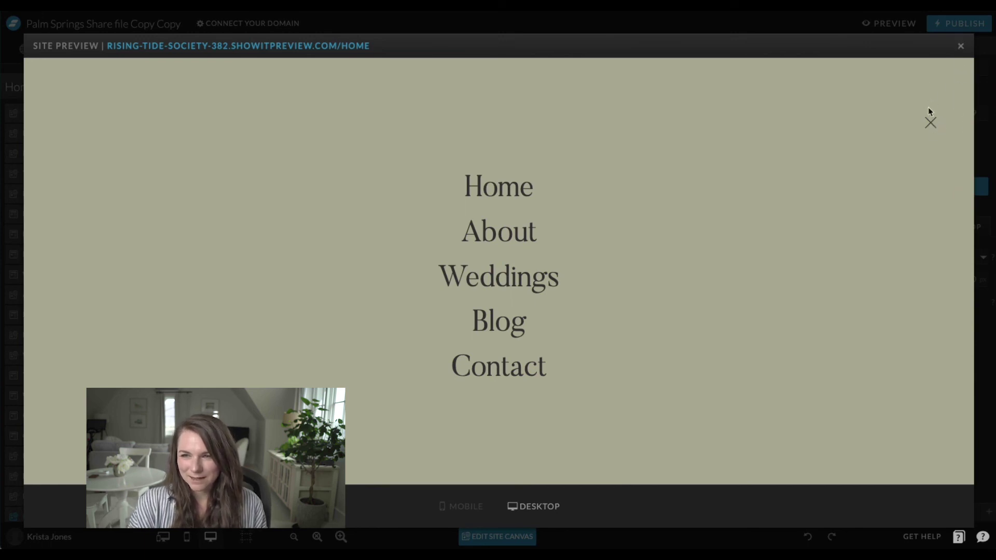
left_click(960, 48)
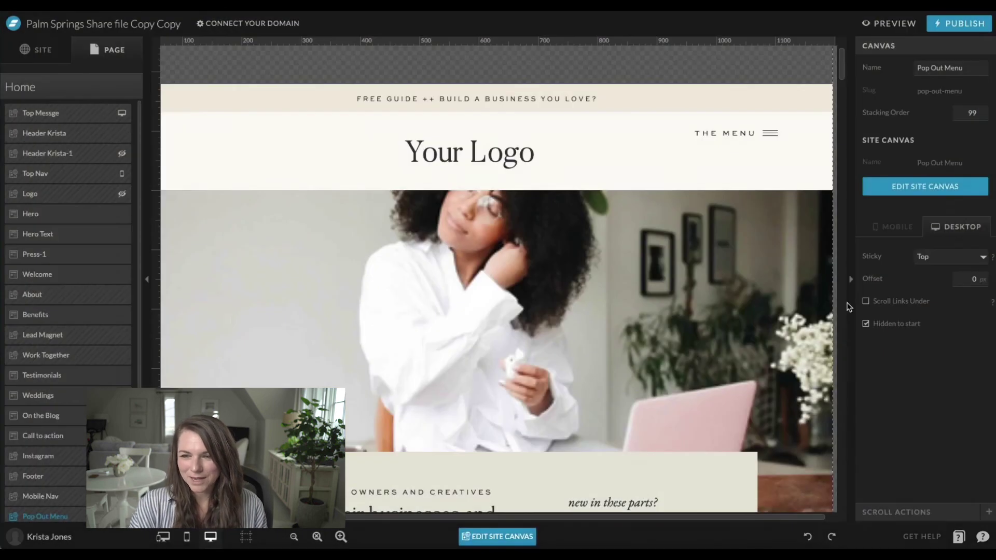
Edit the Pop Out Menu site canvas, moving its close icon to about X 1142, Y 27 and locking it vertically to the top
scroll(758, 202, "down", 15)
scroll(758, 218, "down", 5)
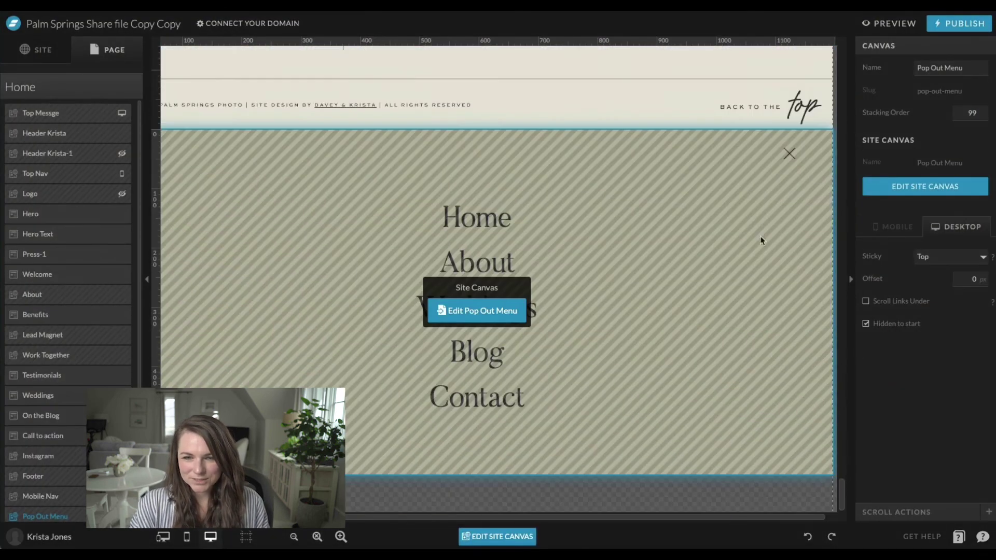
left_click(486, 315)
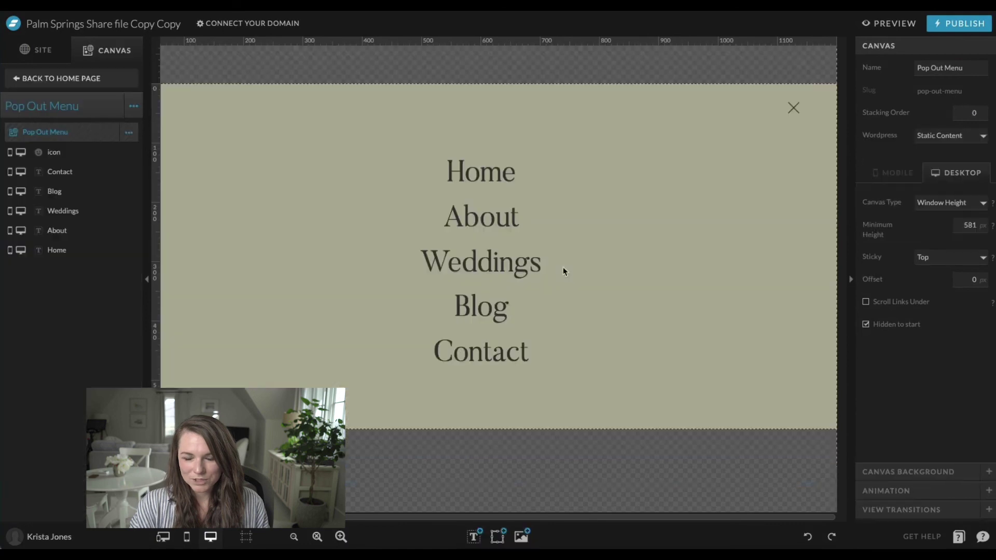
left_click(794, 107)
left_click_drag(794, 107, 812, 109)
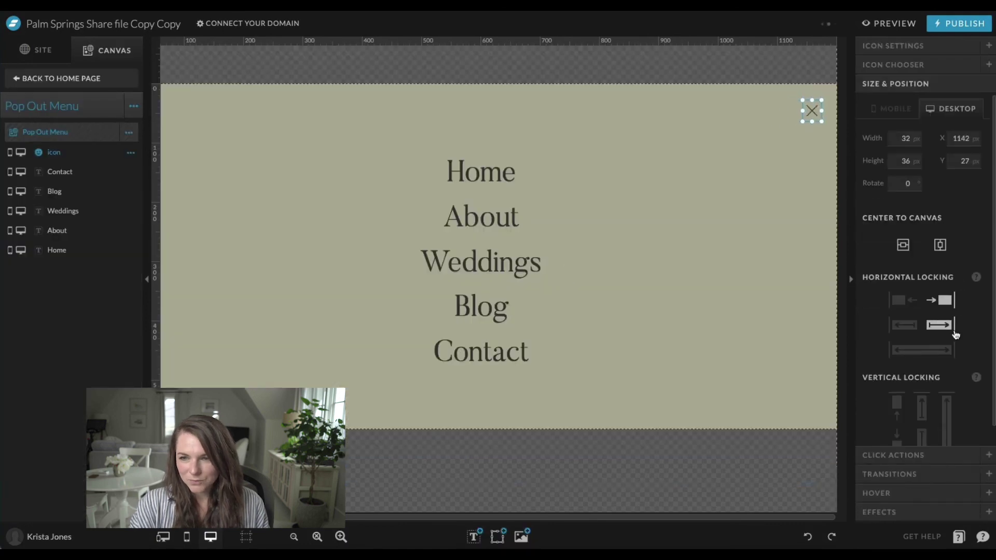
scroll(902, 394, "down", 1)
left_click(899, 383)
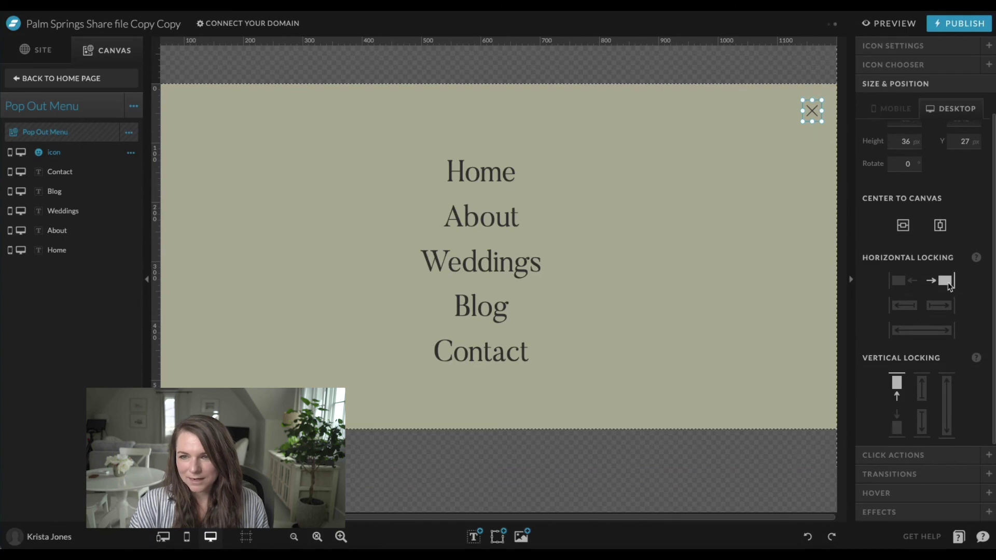
left_click(791, 184)
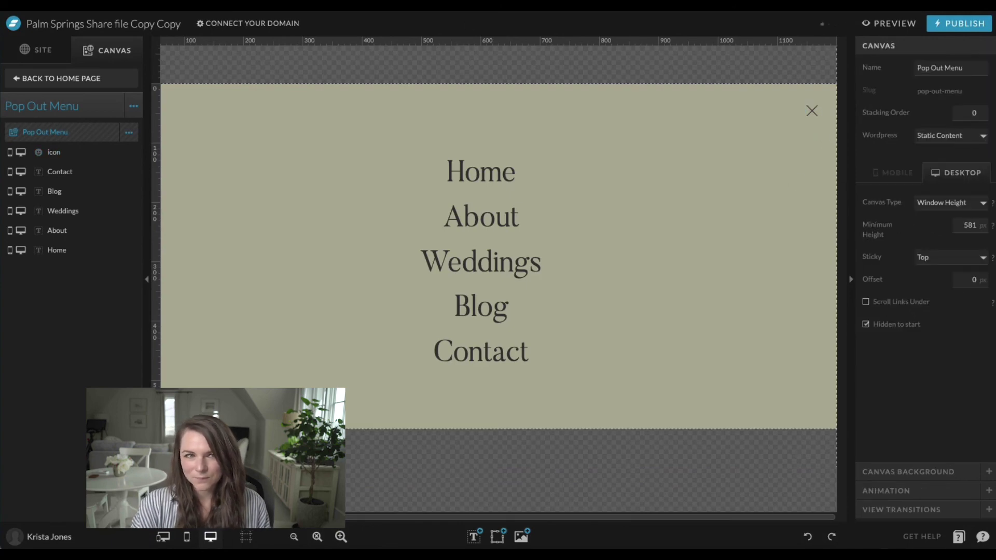
Return to the Home page and check the close icon's placement in the open menu using the desktop preview
left_click(60, 77)
left_click(876, 31)
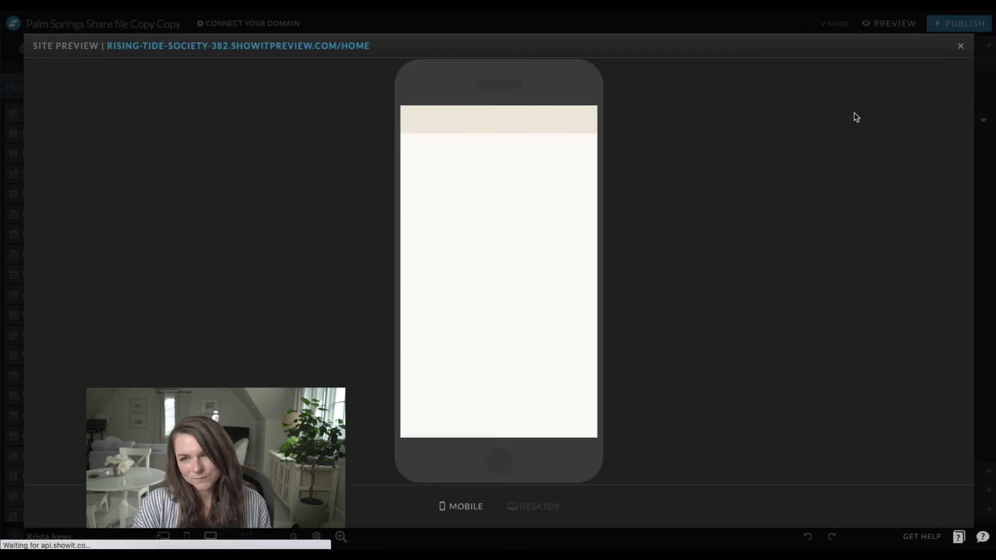
left_click(534, 506)
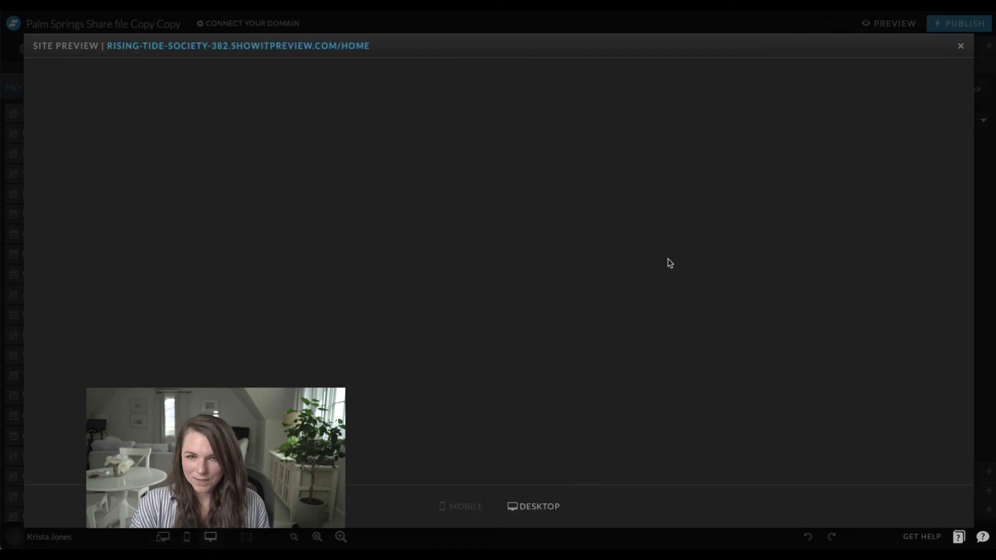
left_click(915, 106)
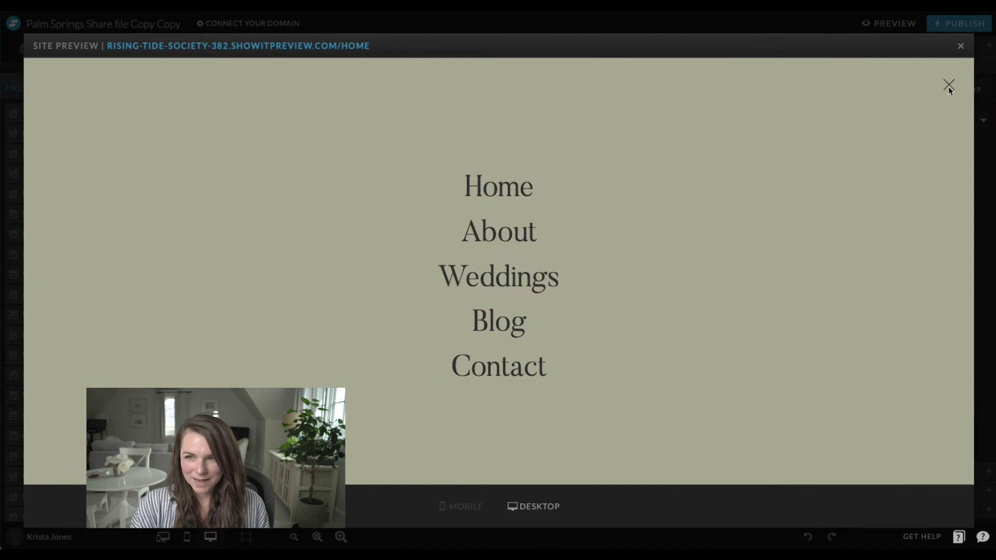
left_click(961, 46)
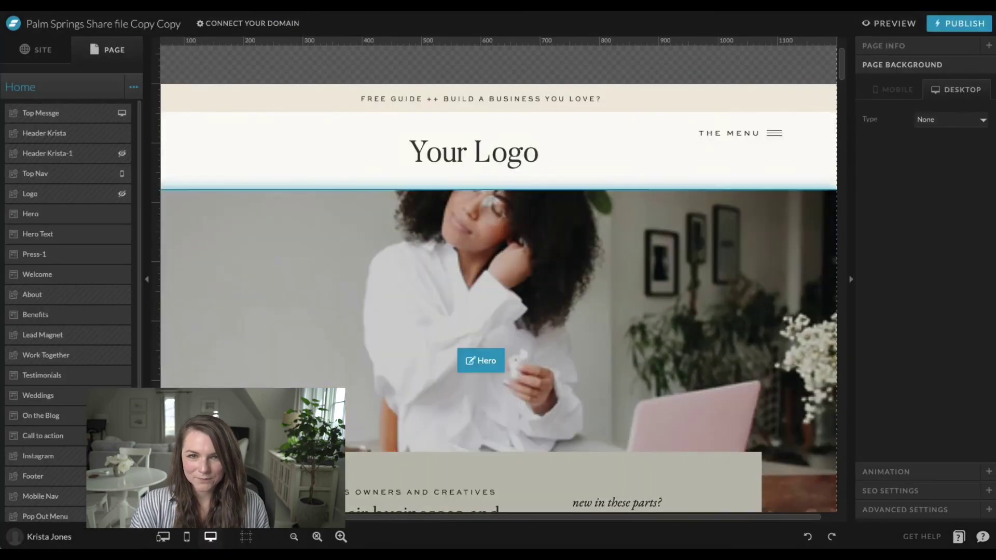